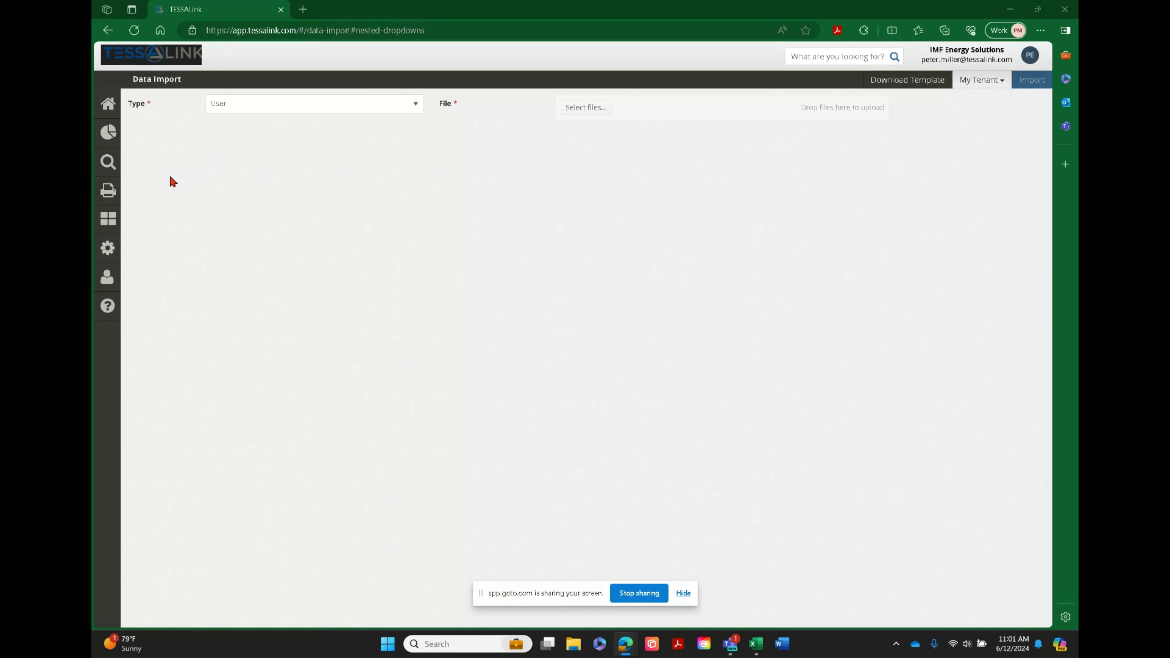
# Open the asset search and run the saved search named "test"
pyautogui.click(106, 166)
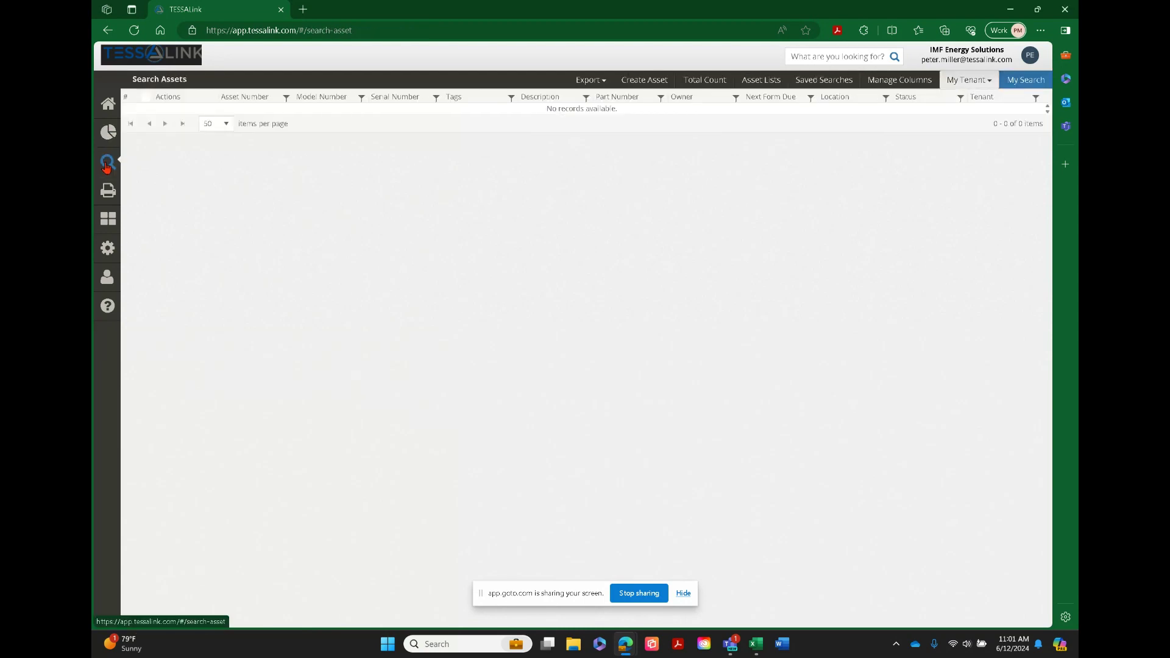
pyautogui.click(1026, 83)
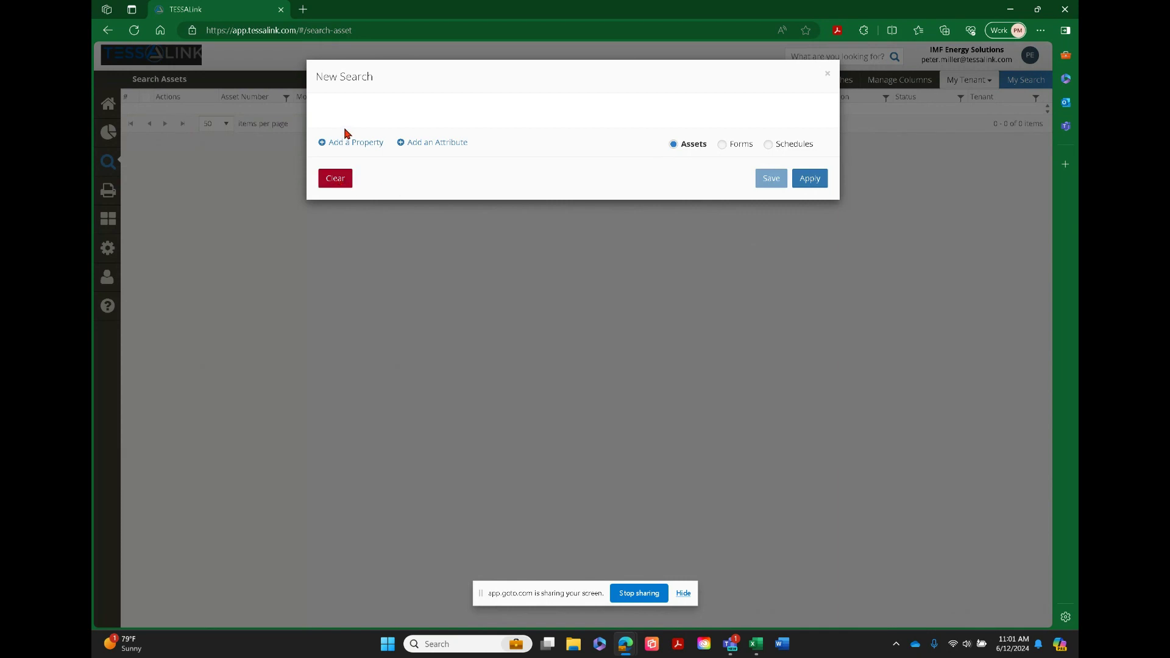
pyautogui.click(549, 259)
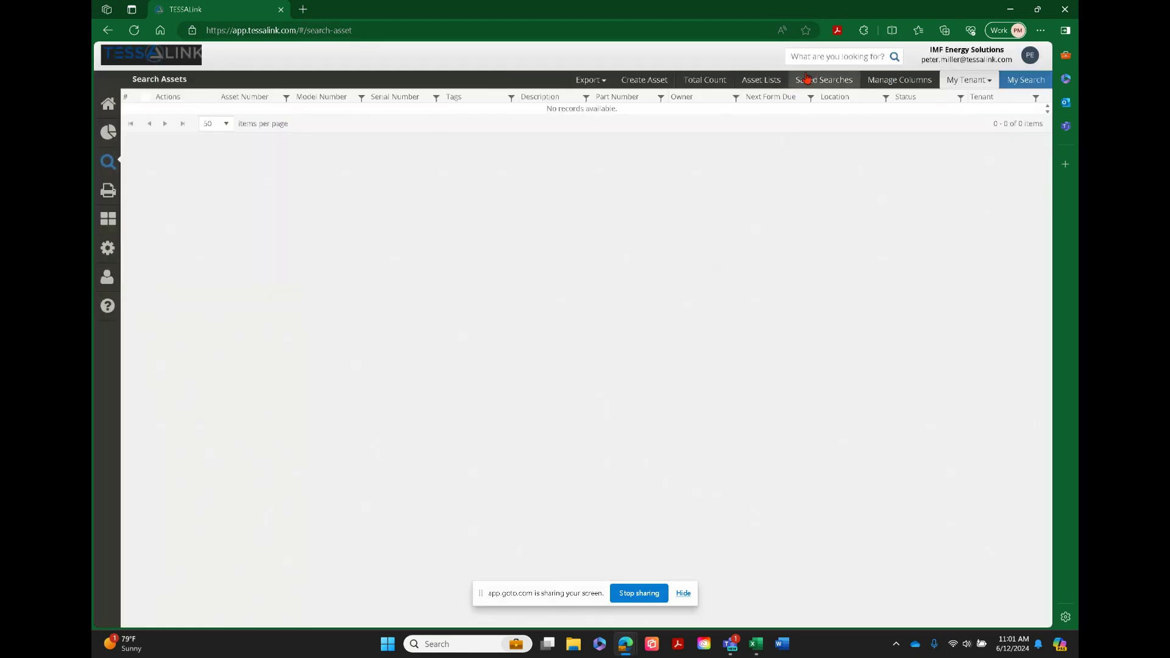
pyautogui.click(804, 86)
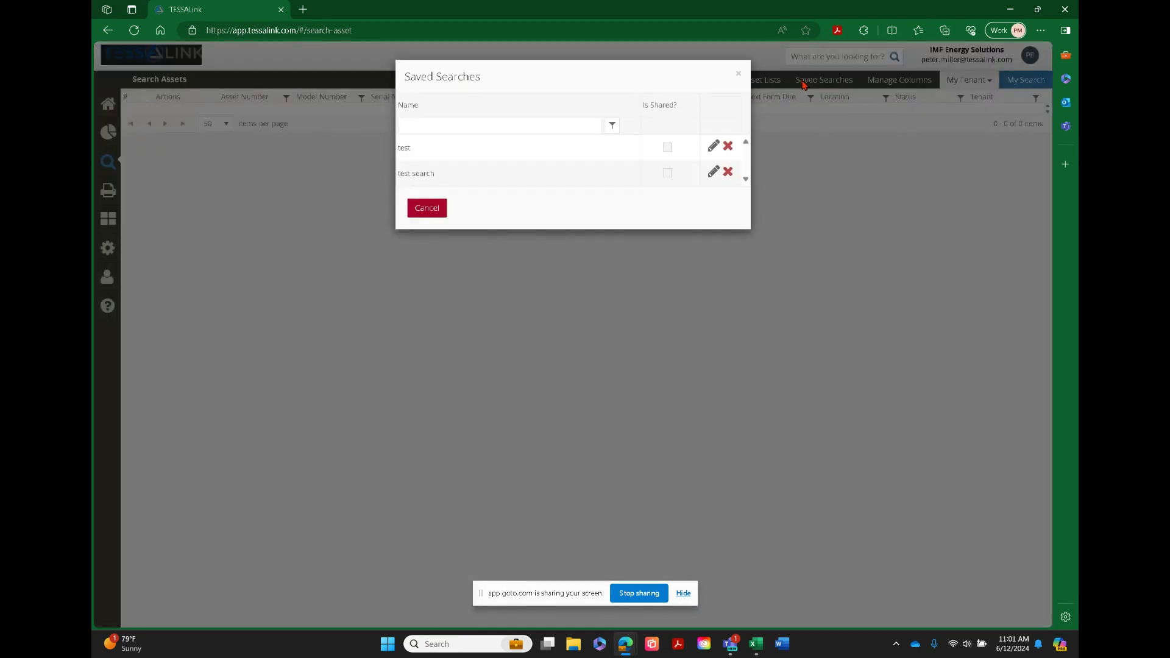
pyautogui.click(431, 148)
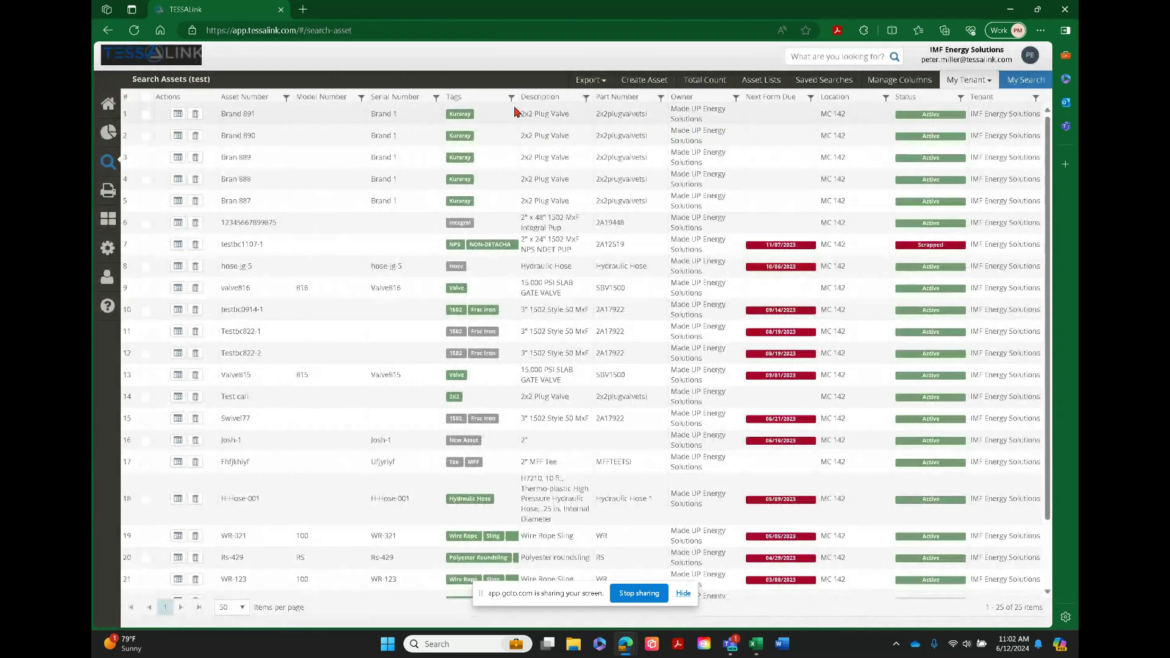
# Export the asset search results to Excel, then open Assets.xlsx full-screen with editing enabled
pyautogui.click(592, 83)
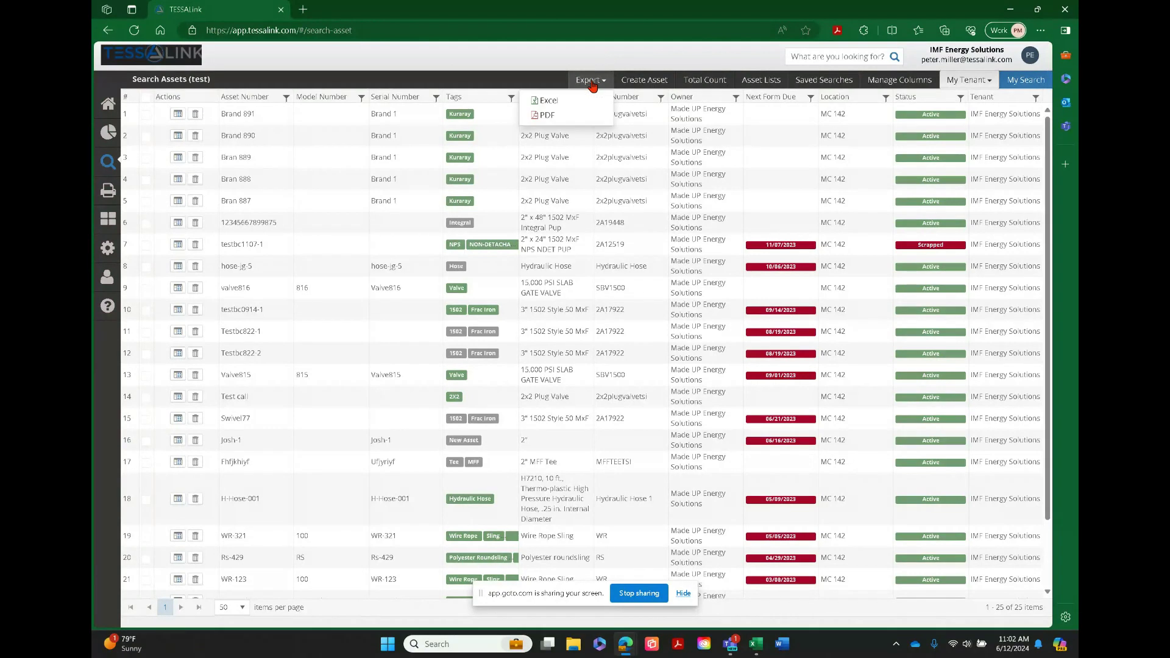
pyautogui.click(552, 106)
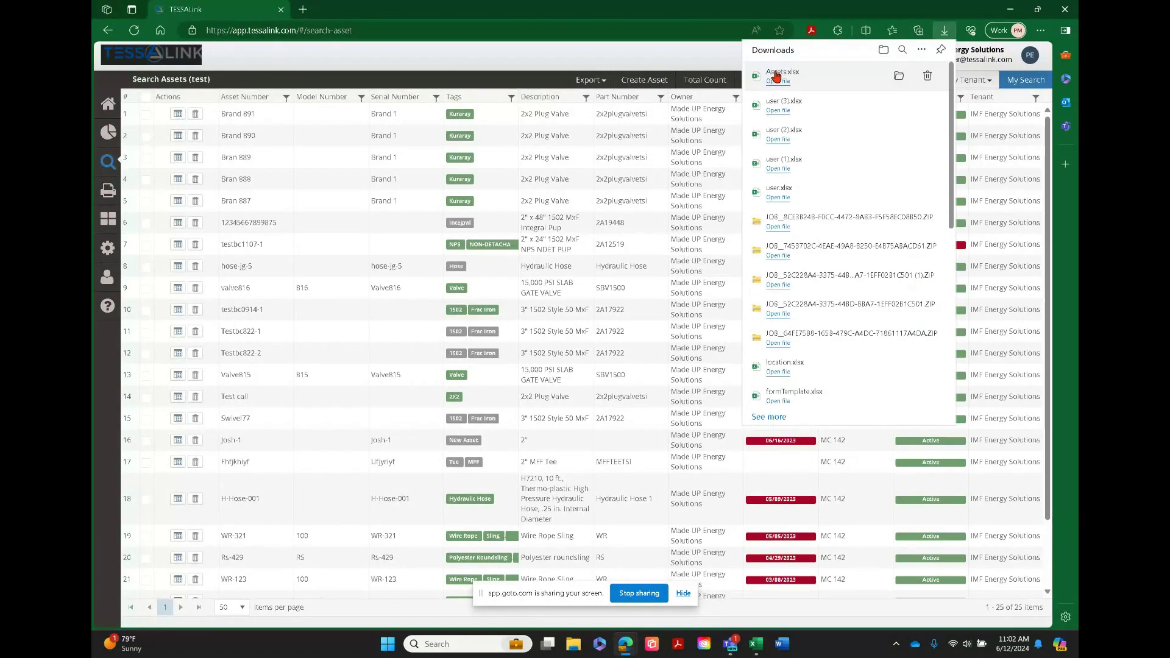
pyautogui.click(775, 82)
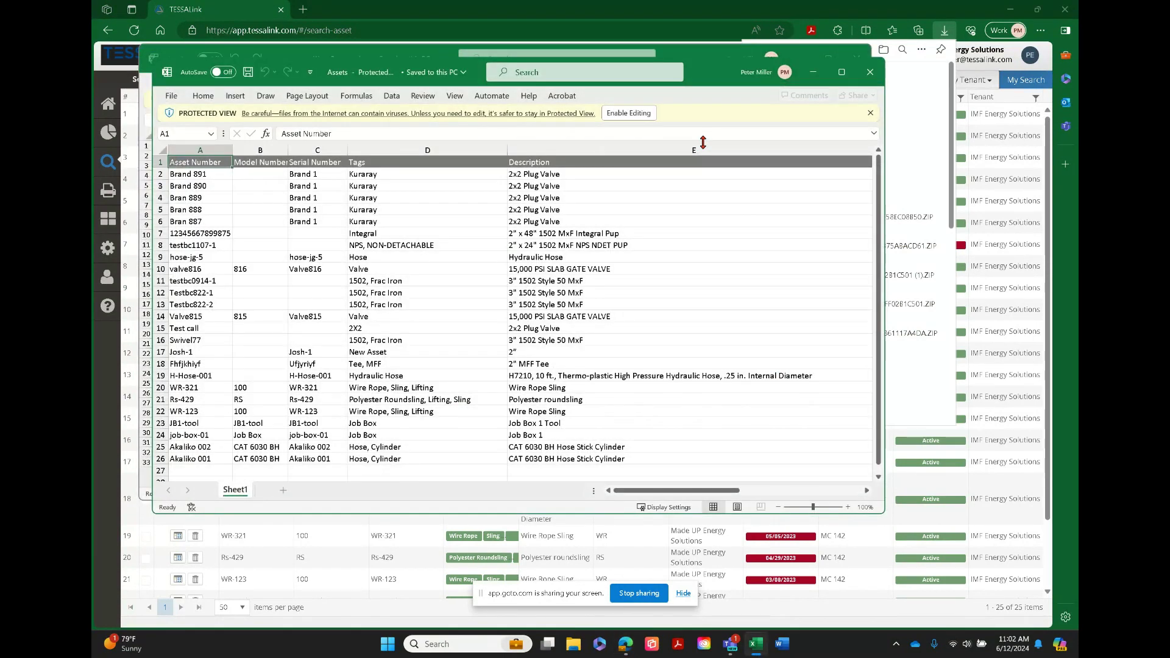
pyautogui.click(842, 72)
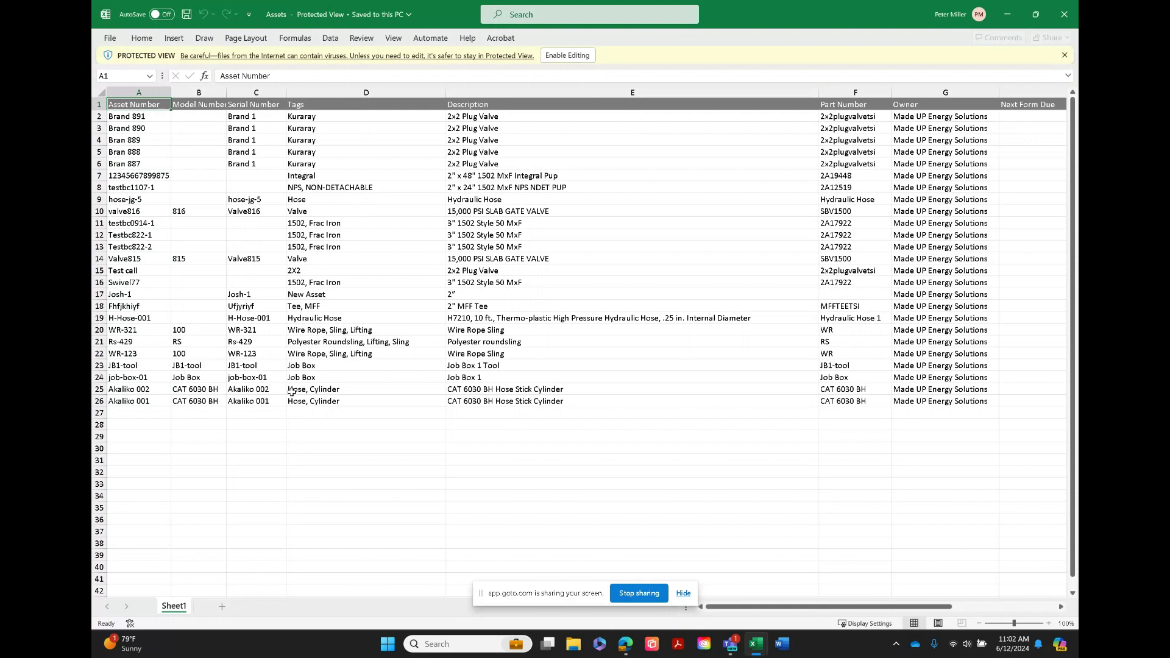
pyautogui.click(573, 56)
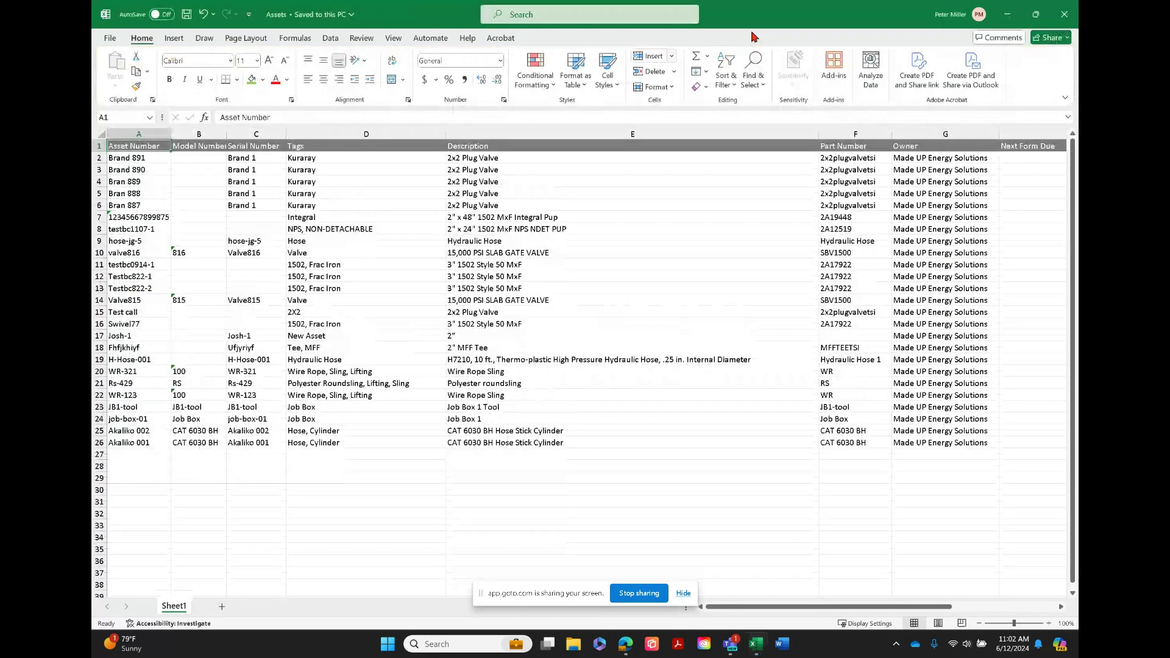
# Minimize the Assets workbook, close the "user (1)" workbook and switch back to TESSALink in the browser
pyautogui.click(1008, 14)
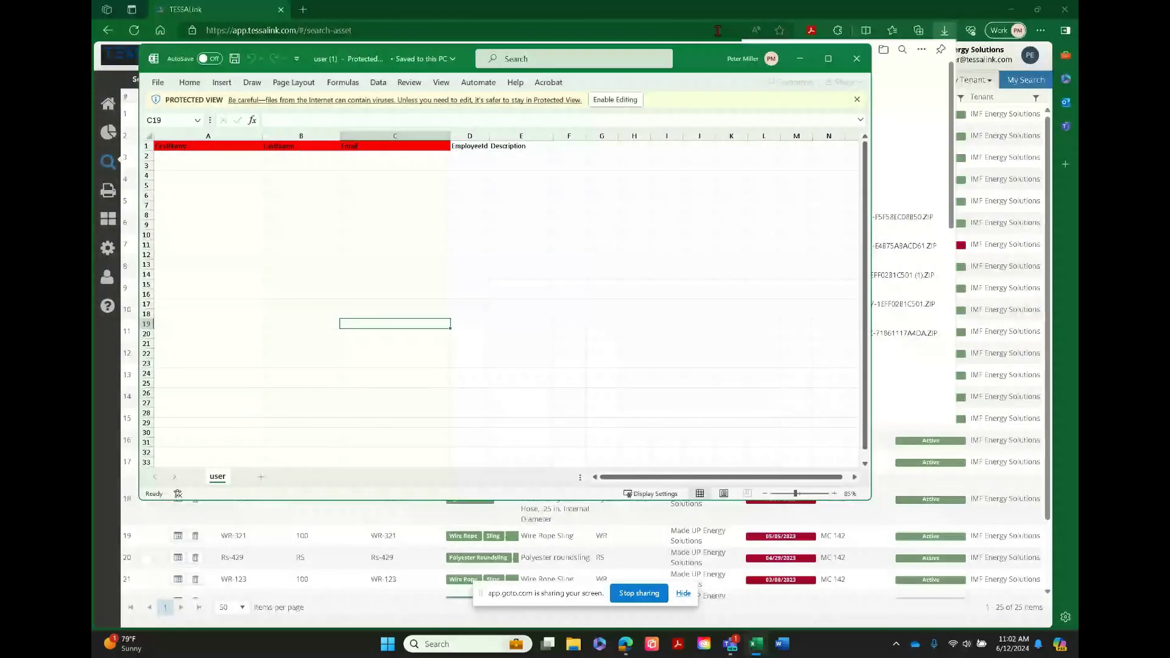
pyautogui.click(859, 59)
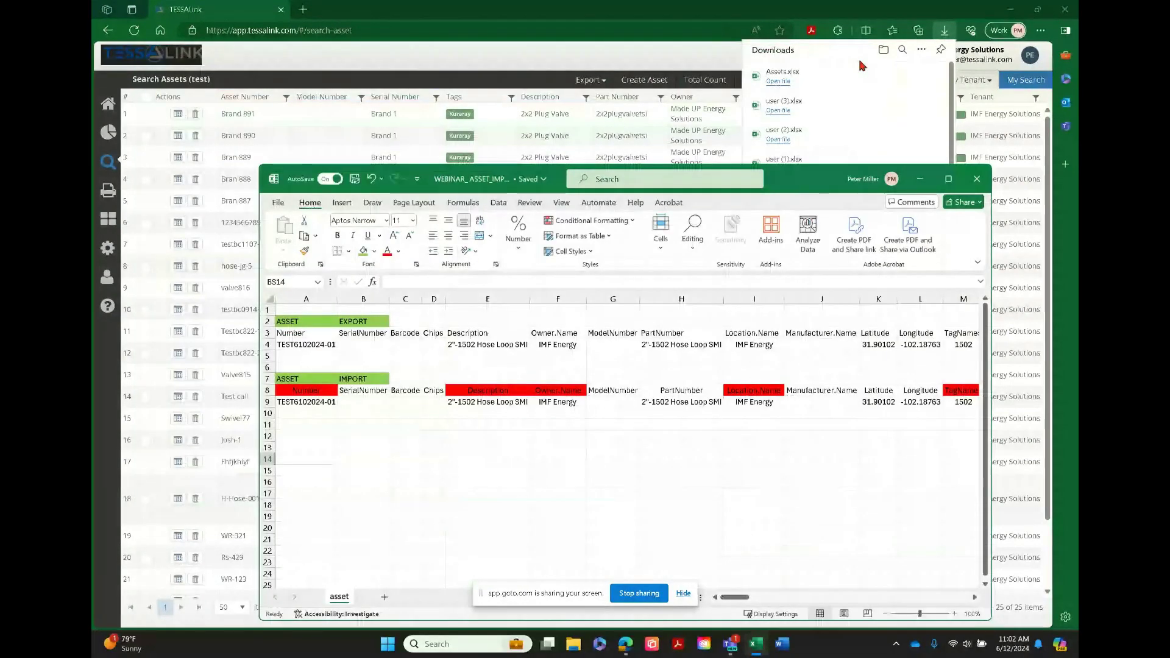
pyautogui.click(648, 65)
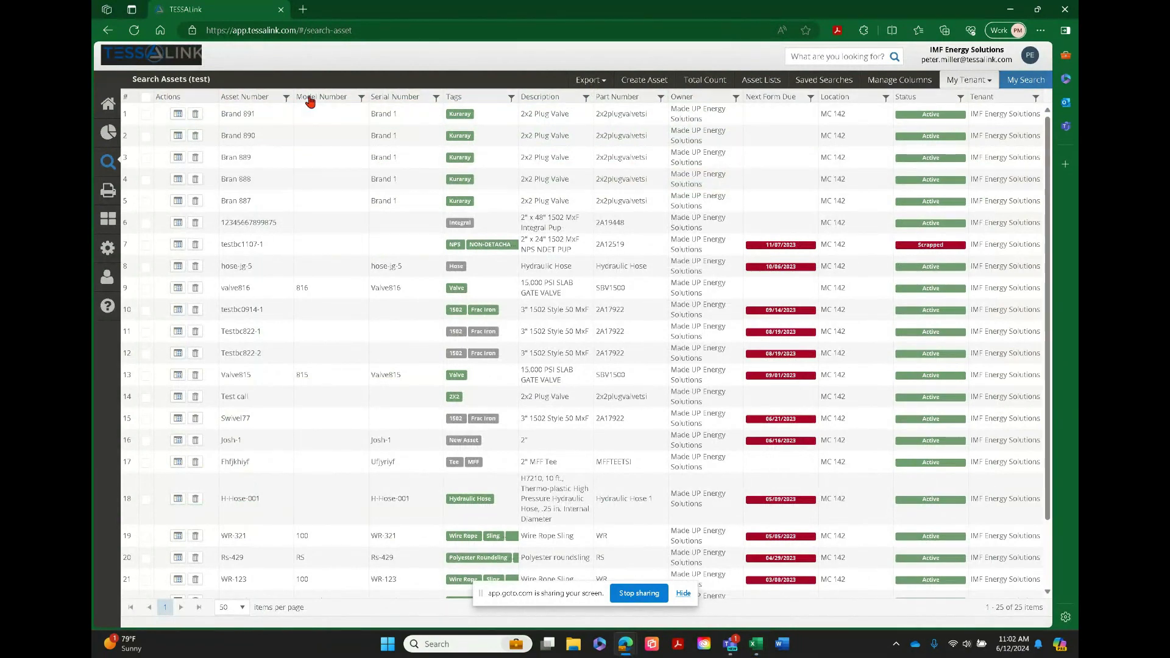
# Switch the search from Assets to Forms and add a property condition to the new search
pyautogui.click(1028, 80)
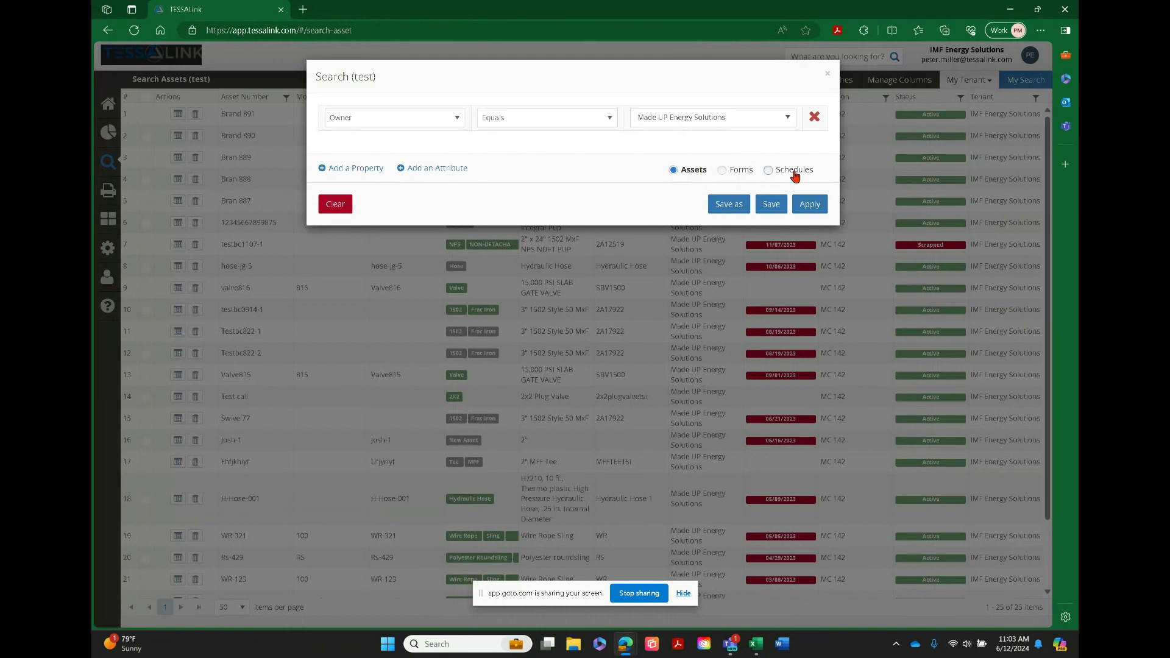
pyautogui.click(722, 170)
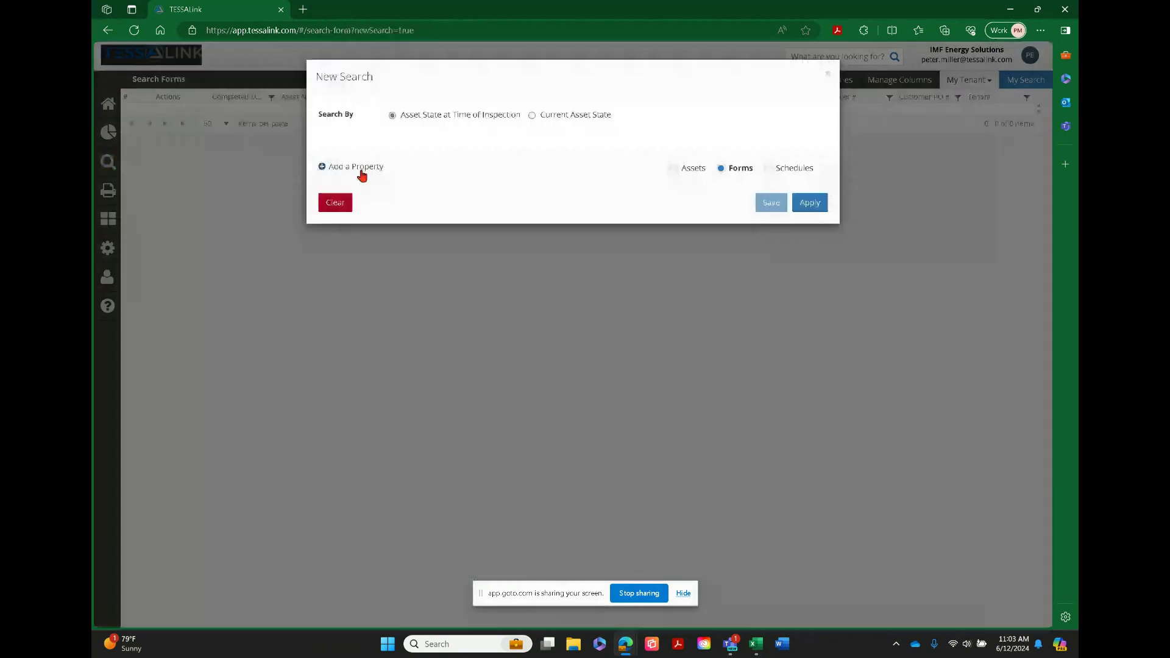
pyautogui.click(360, 172)
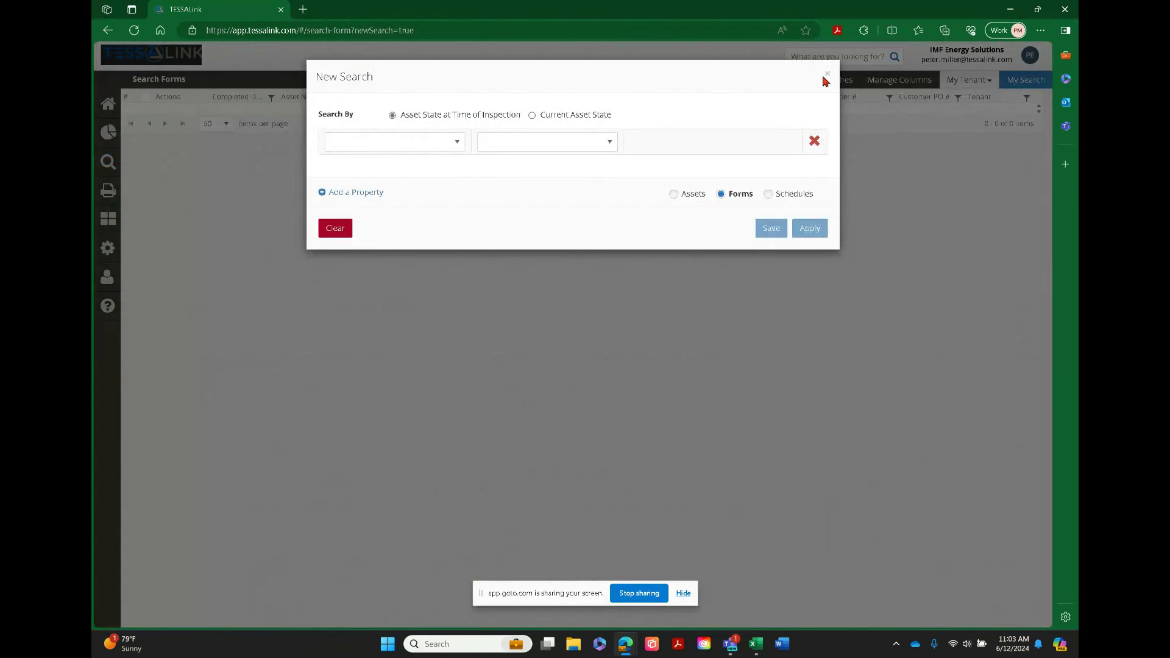
# Filter the forms by Completed Date is before or equal to 06/11/2024 12:00:00 AM and apply the search
pyautogui.click(458, 141)
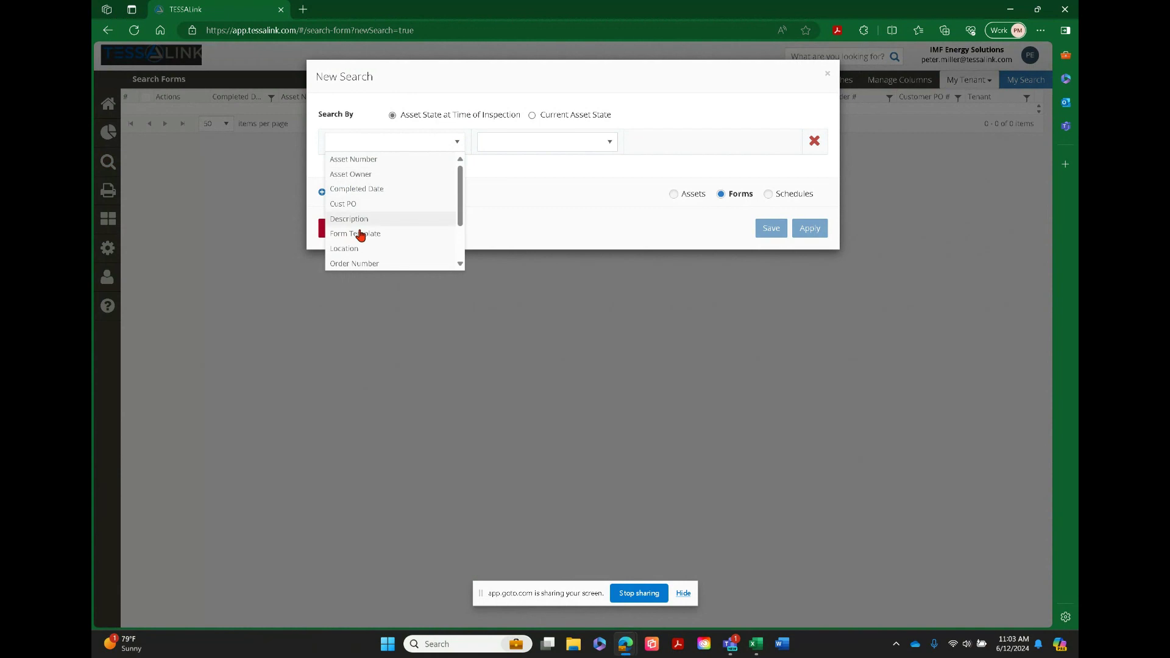
pyautogui.click(358, 188)
pyautogui.click(608, 145)
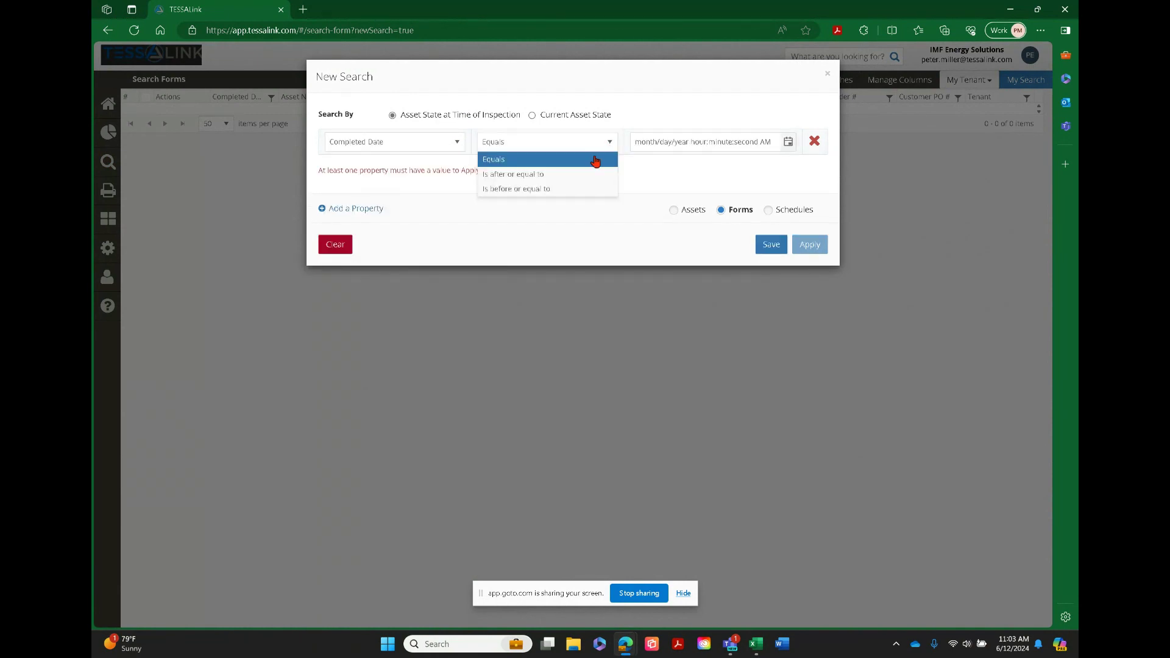
pyautogui.click(514, 189)
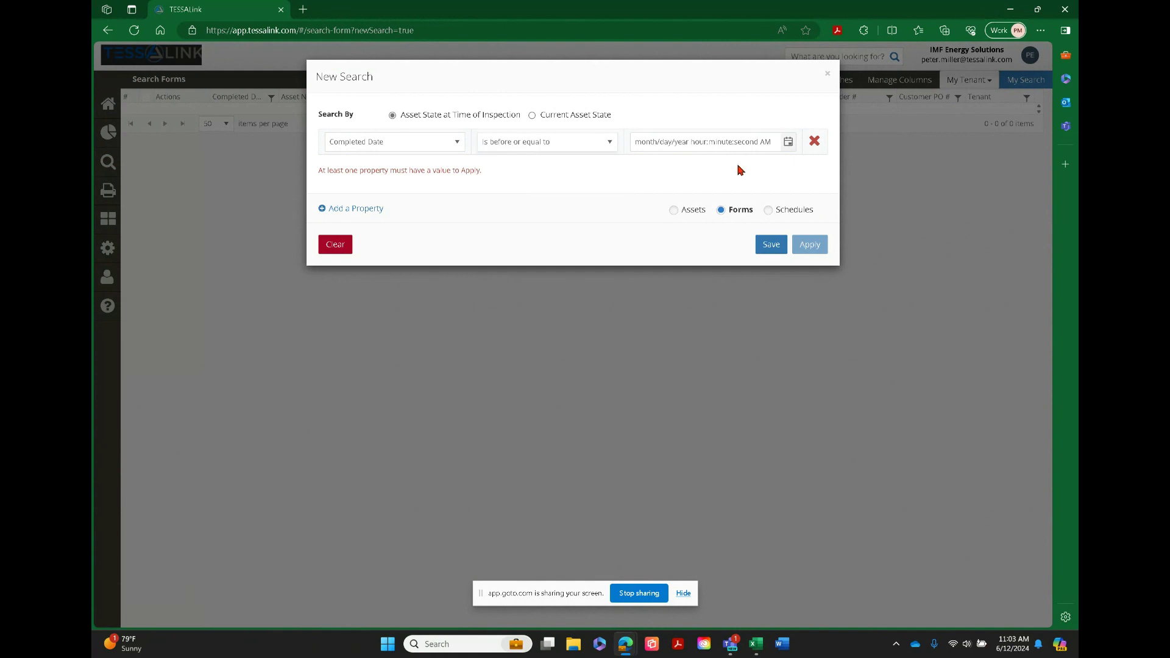
pyautogui.click(788, 144)
pyautogui.click(726, 244)
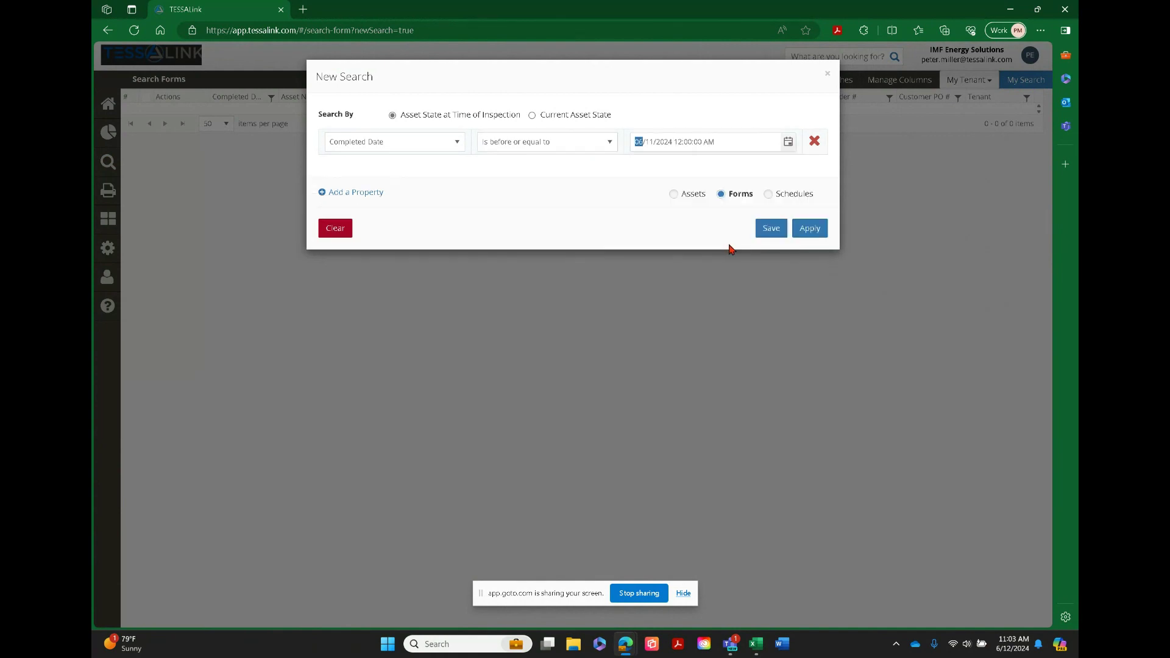
pyautogui.click(817, 235)
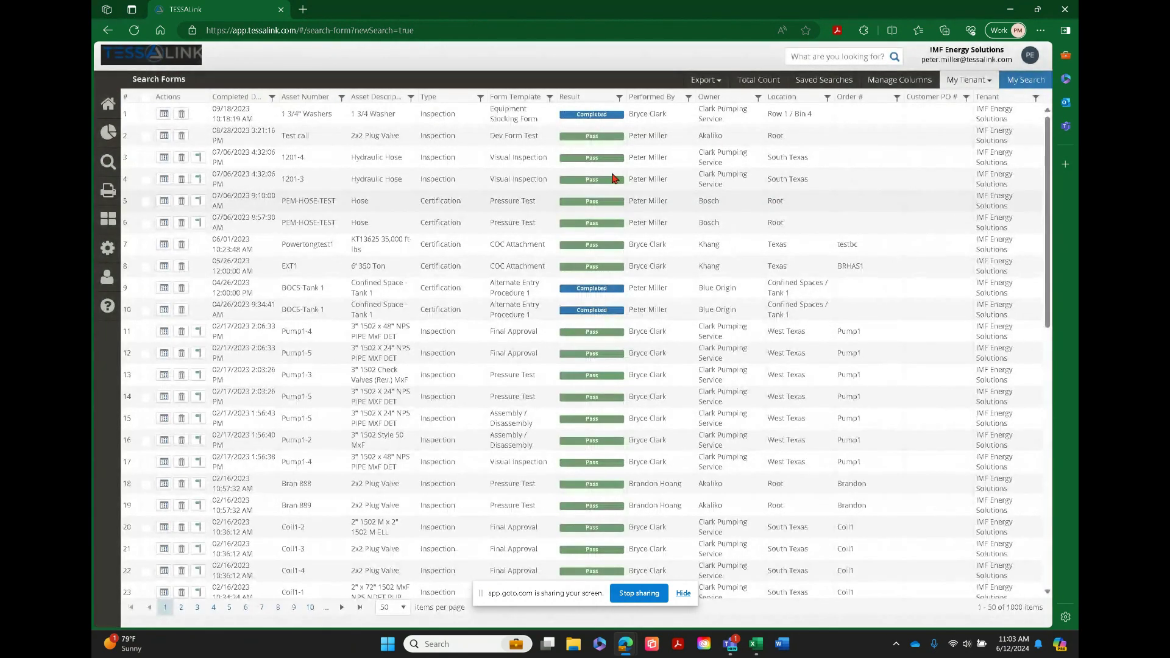
# Export the form search results to Excel and open the downloaded Form Summary.xlsx
pyautogui.click(703, 84)
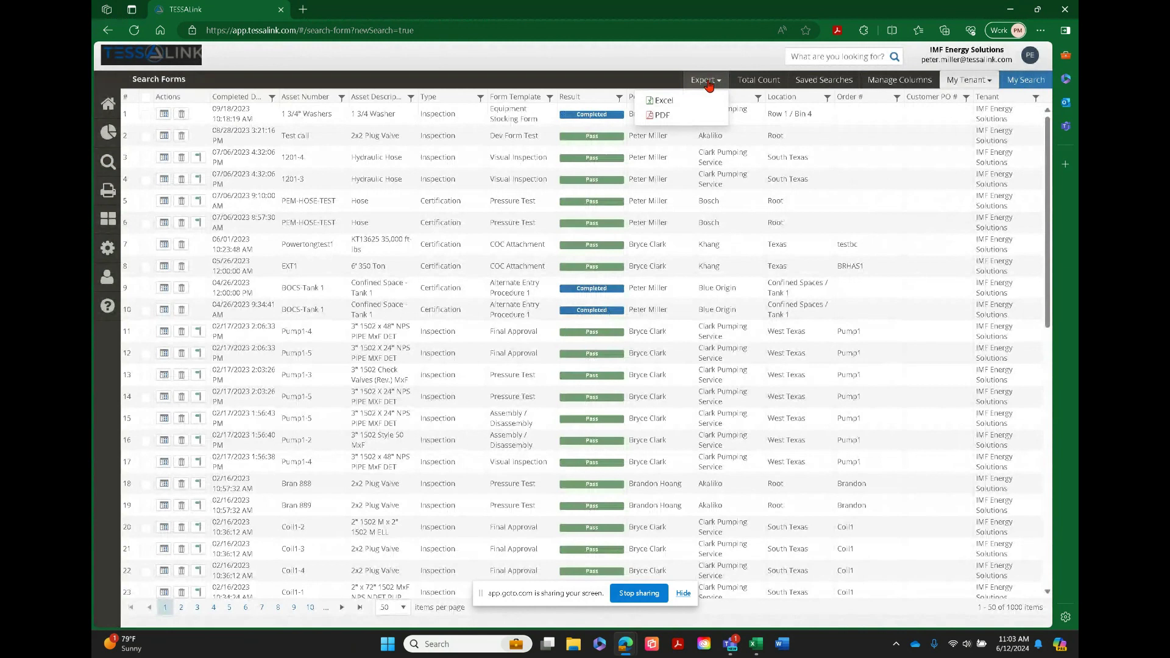
pyautogui.click(661, 101)
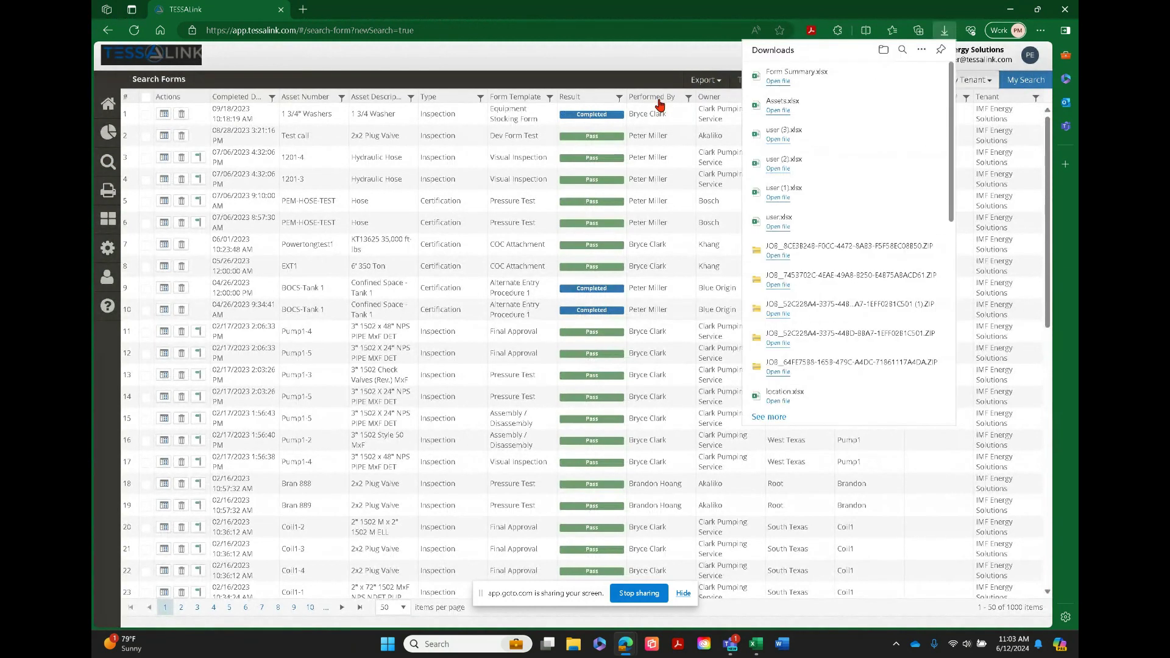
pyautogui.click(778, 82)
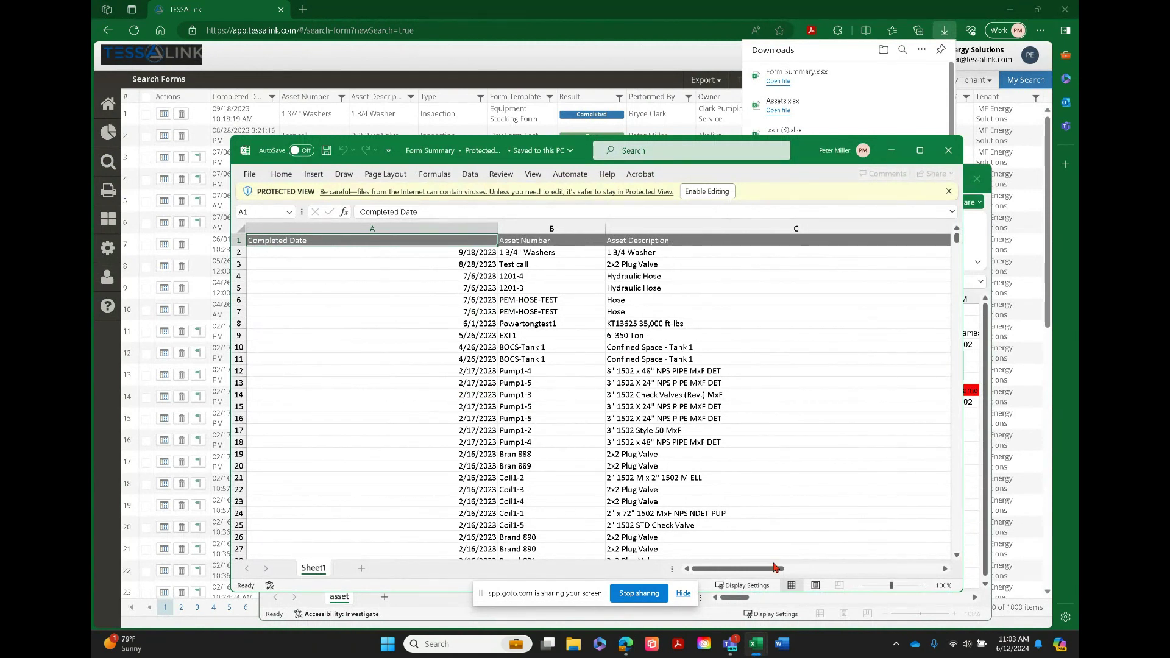
# Review the remaining columns of the Form Summary workbook, then close it and switch back to TESSALink in the browser
pyautogui.moveTo(776, 569); pyautogui.dragTo(925, 570)
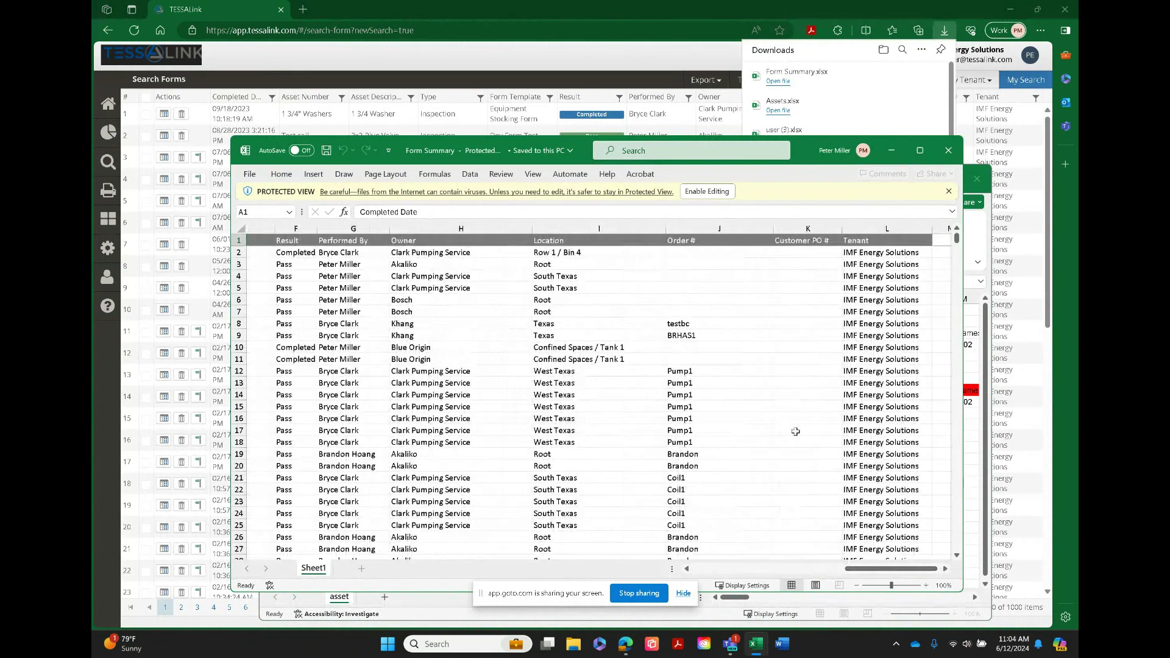
pyautogui.click(949, 151)
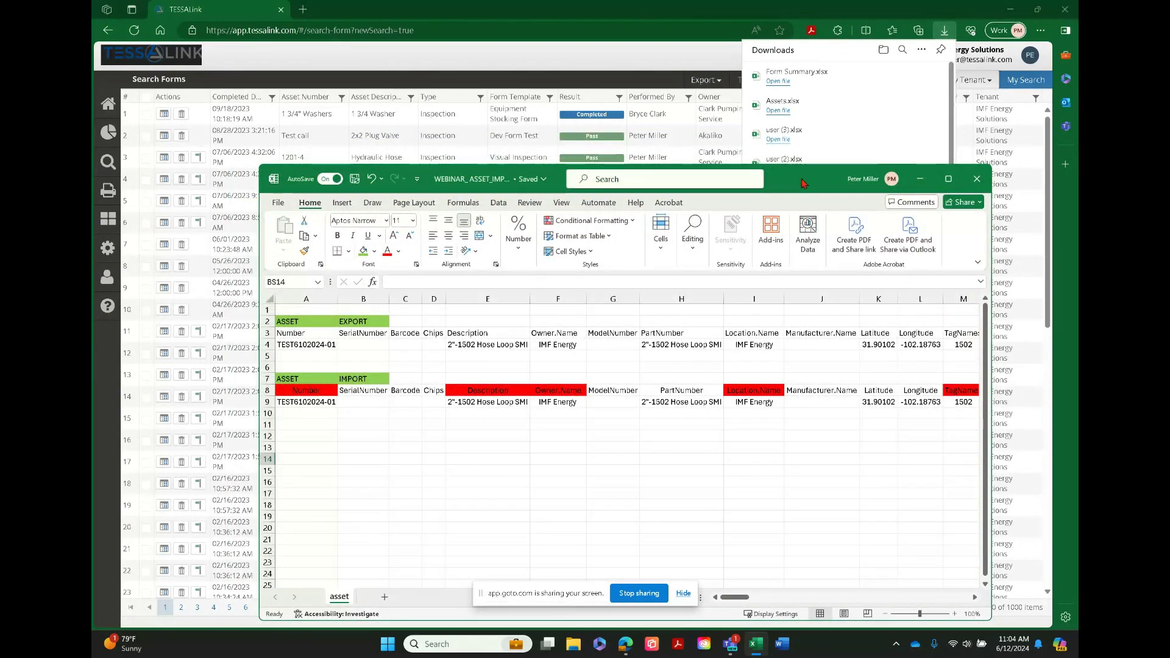
pyautogui.click(673, 64)
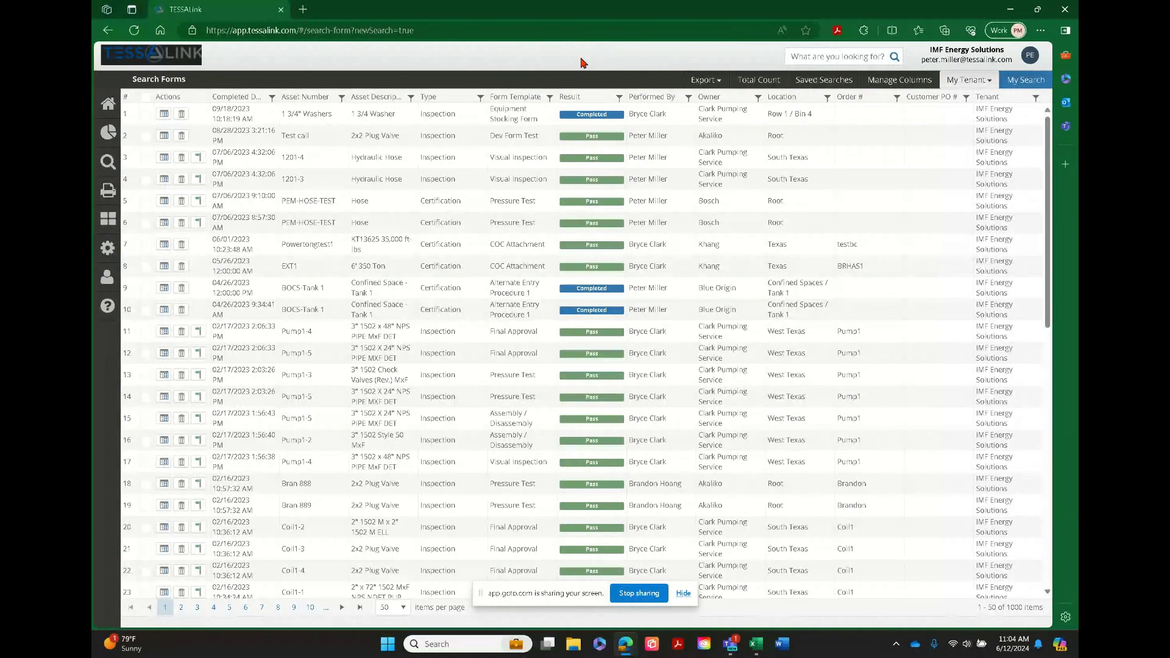
# Open the Data Export page under Data Management and set the export type to Asset
pyautogui.click(105, 223)
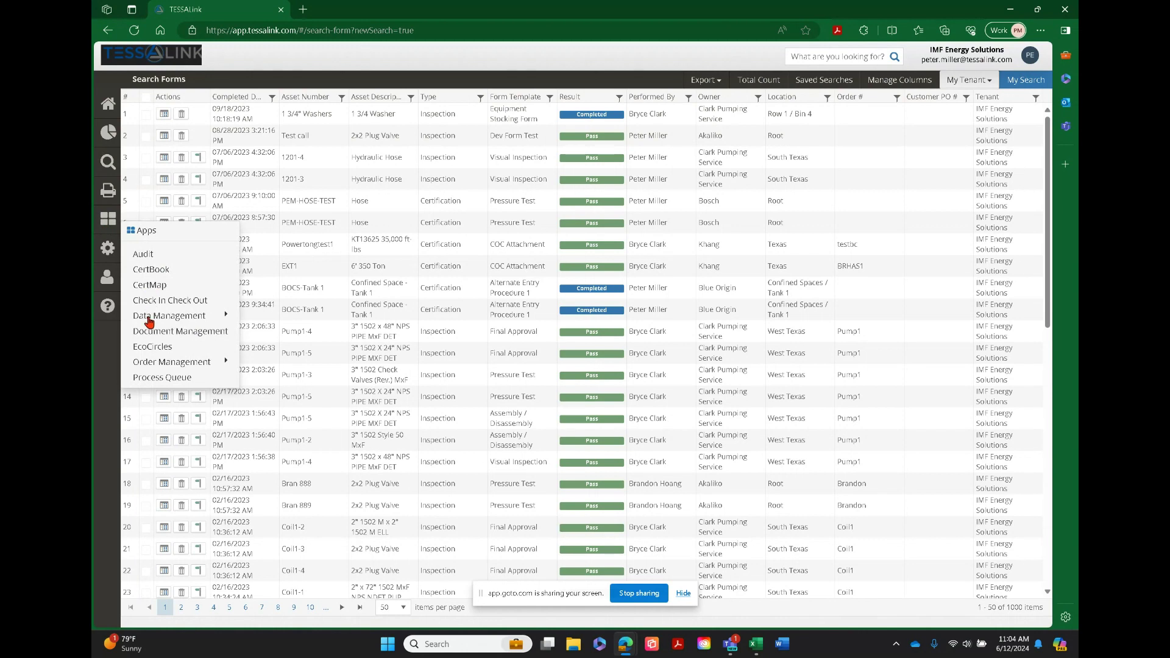
pyautogui.moveTo(149, 321)
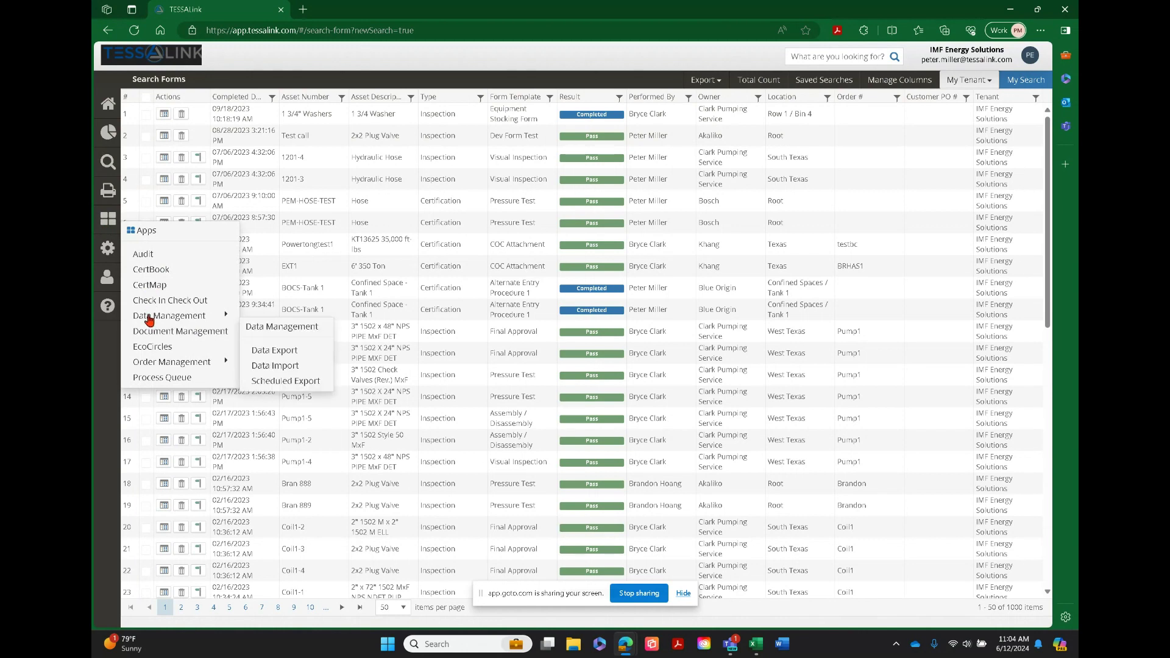
pyautogui.click(264, 355)
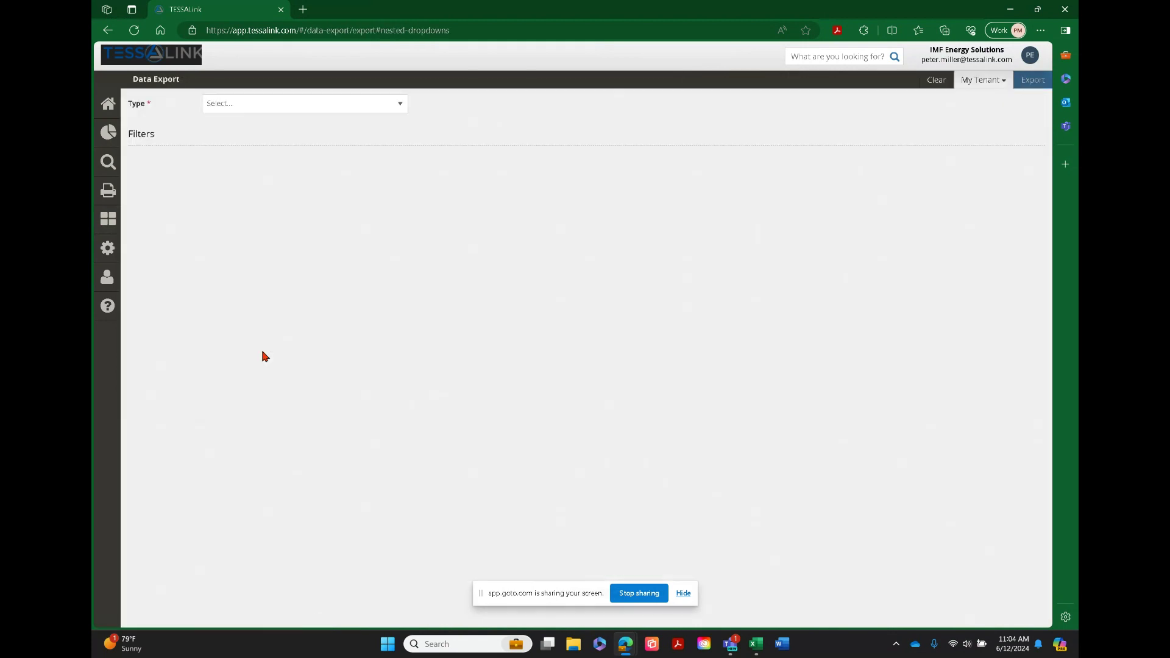
pyautogui.click(399, 106)
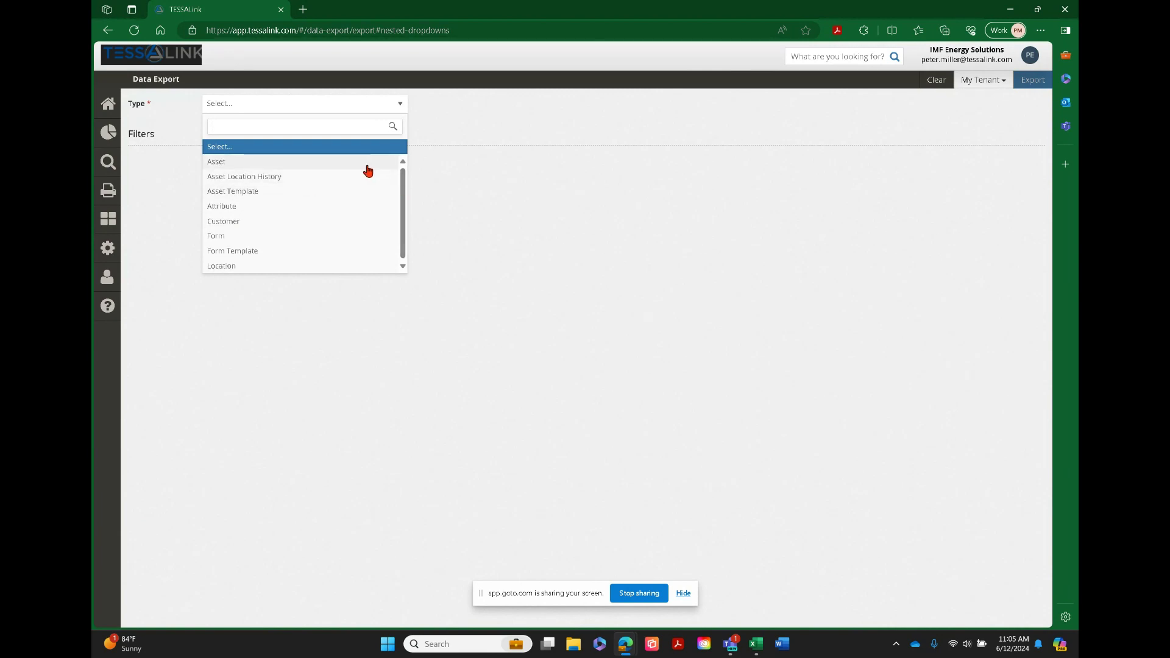
pyautogui.click(217, 165)
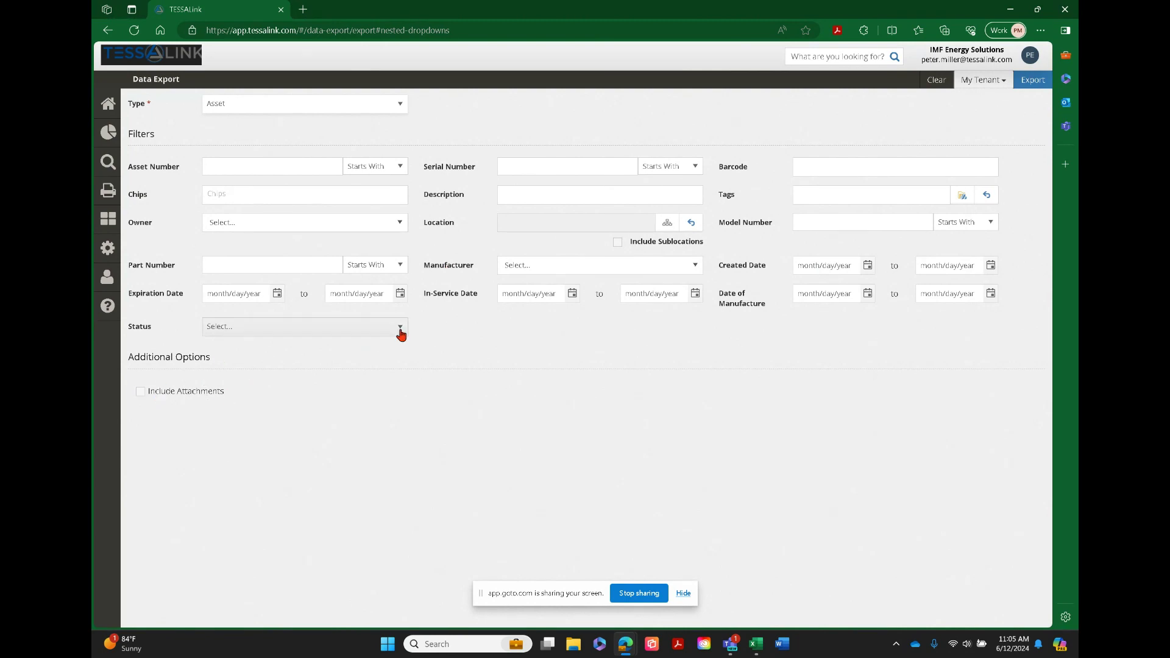
# Look through the available Status filter options for the asset export, down to the end of the list
pyautogui.click(400, 332)
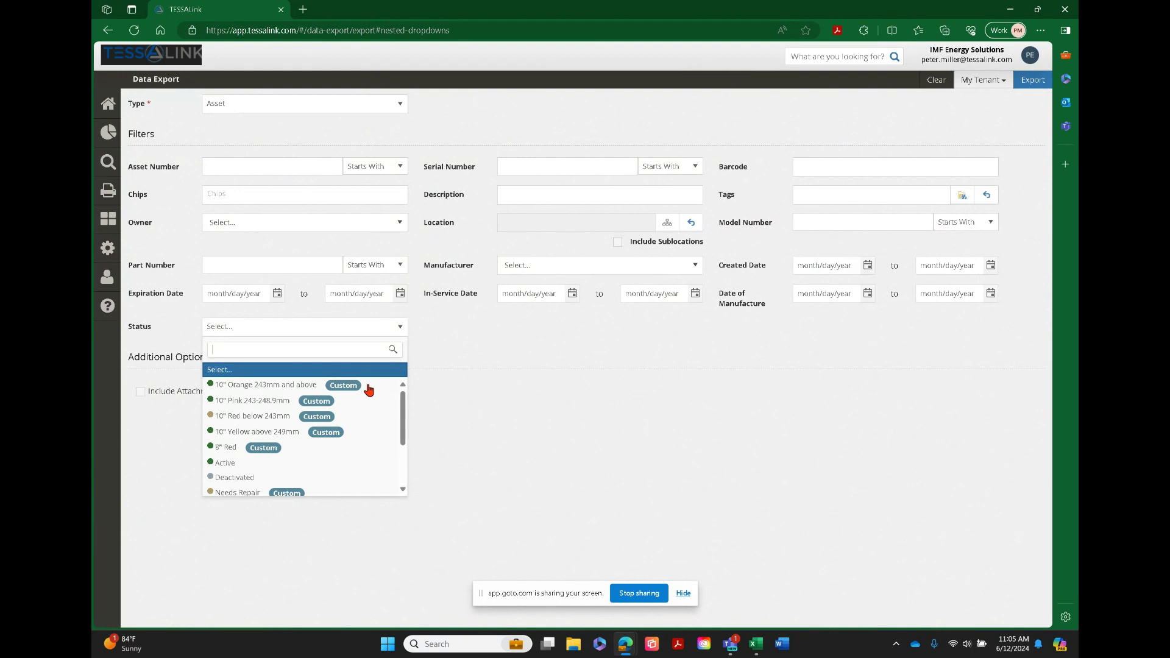
pyautogui.click(451, 346)
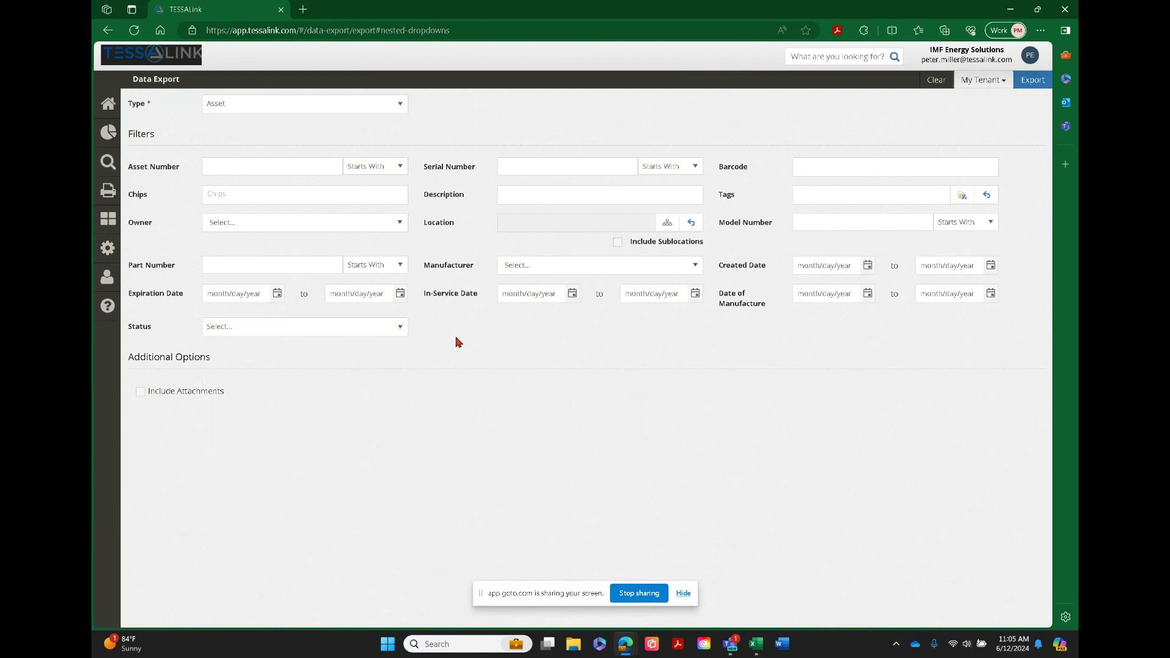
pyautogui.click(402, 331)
pyautogui.moveTo(400, 407); pyautogui.dragTo(404, 444)
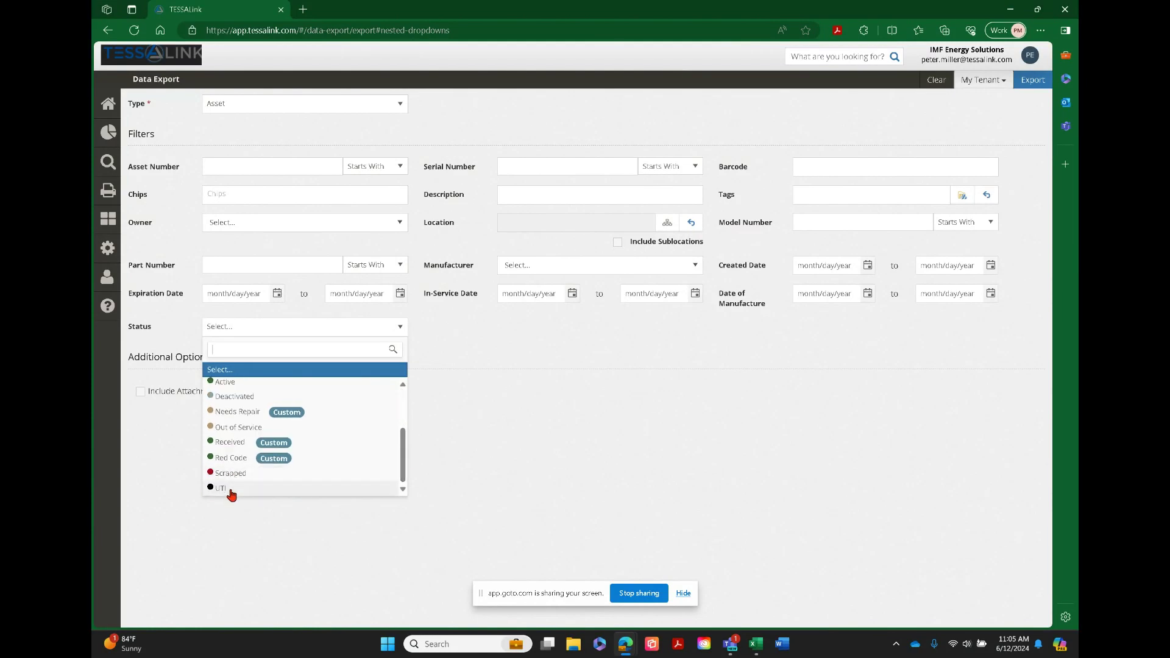
pyautogui.click(495, 399)
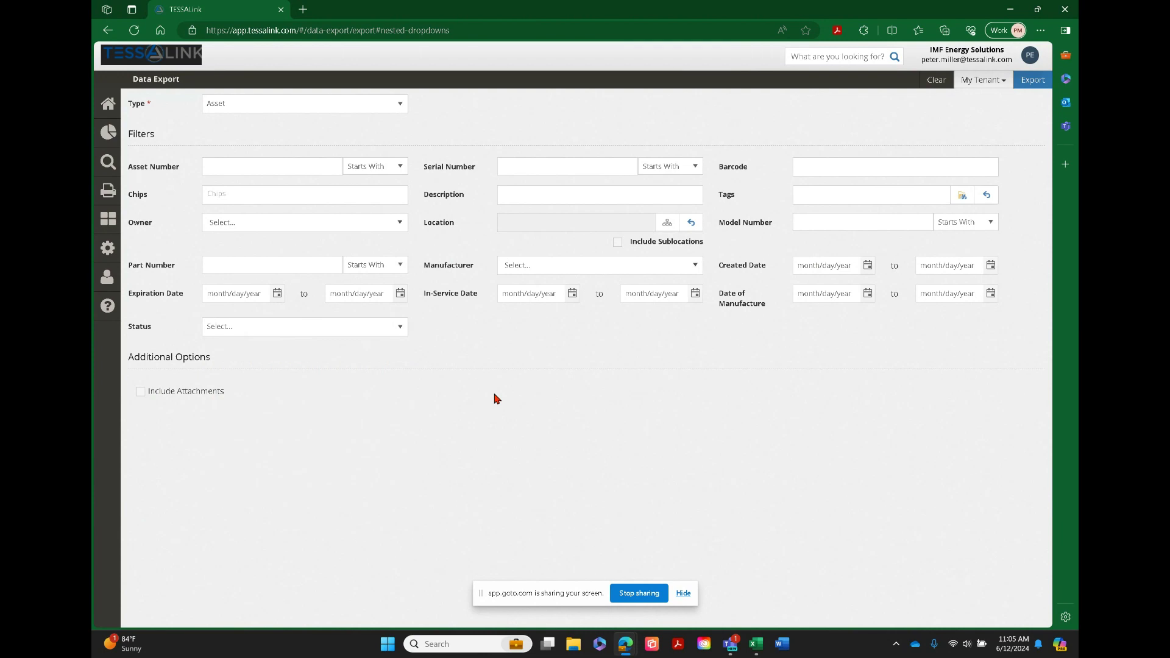
# Set the export type to Asset Template and then to Asset Location History to view their filters
pyautogui.click(401, 109)
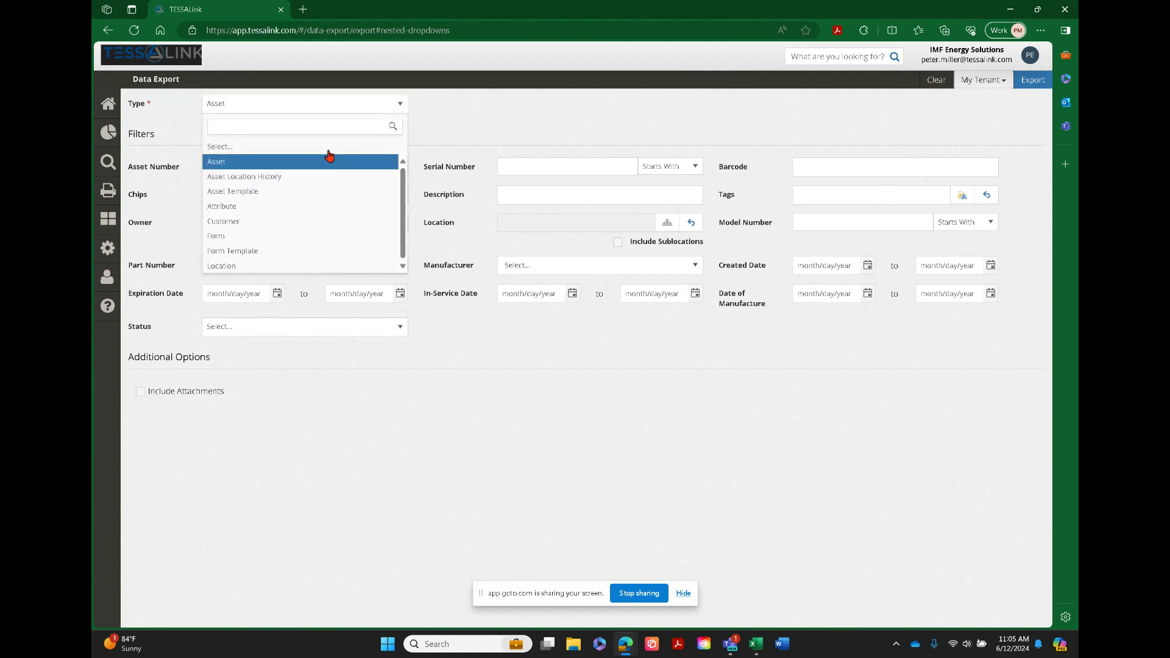
pyautogui.click(243, 192)
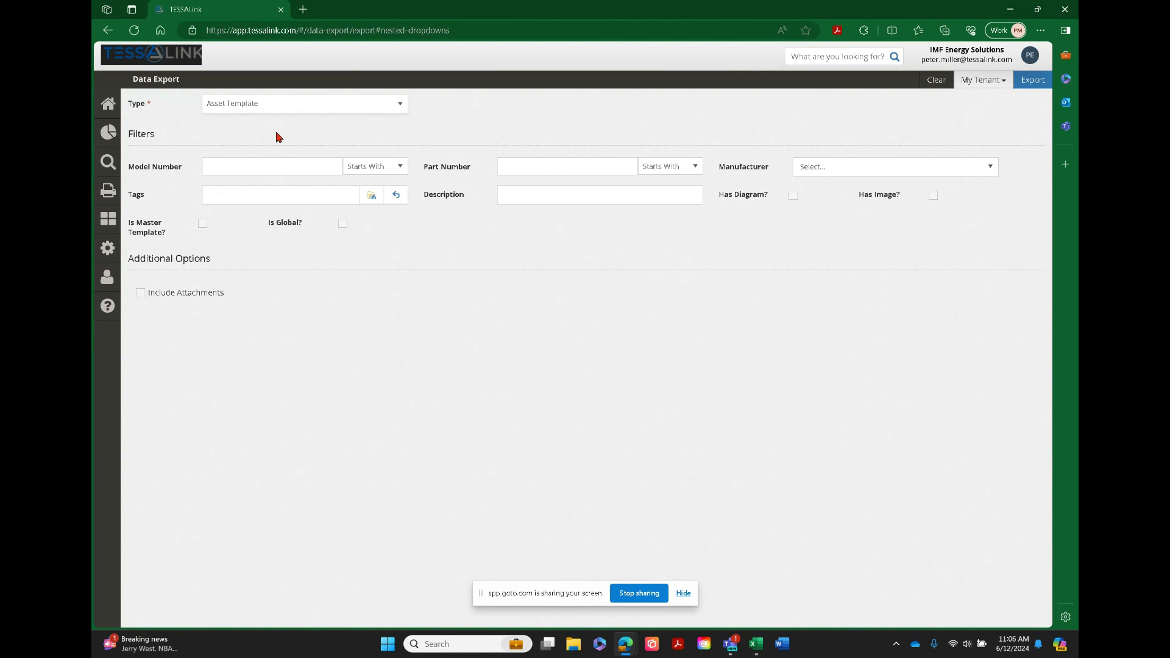
pyautogui.click(400, 109)
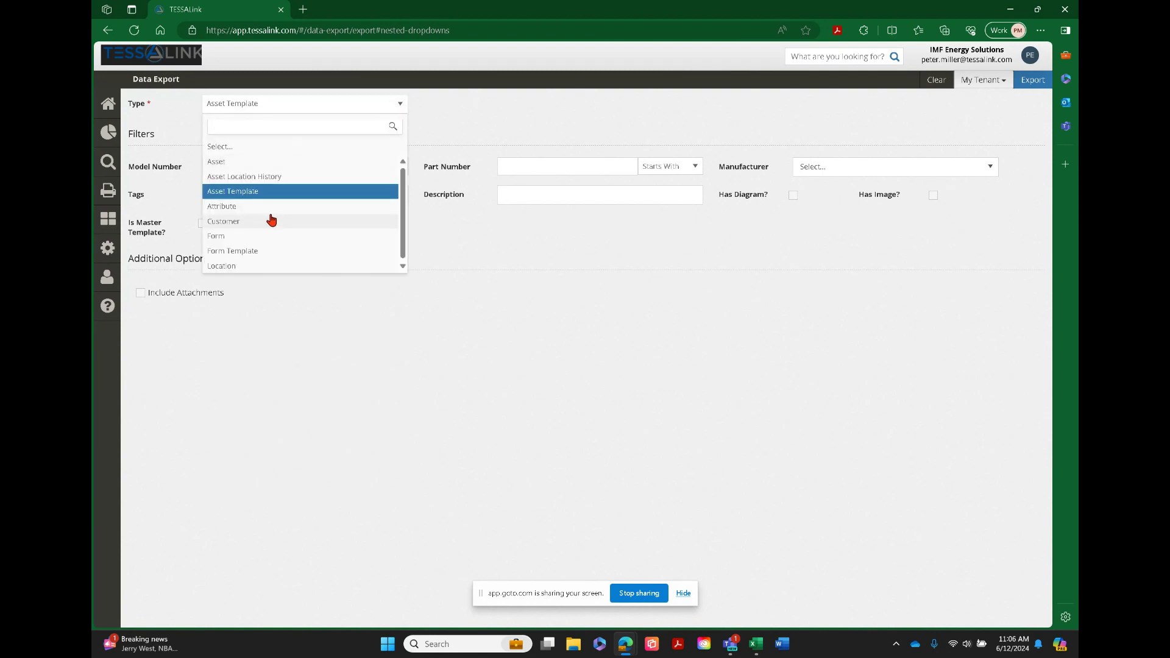
pyautogui.moveTo(402, 224); pyautogui.dragTo(404, 237)
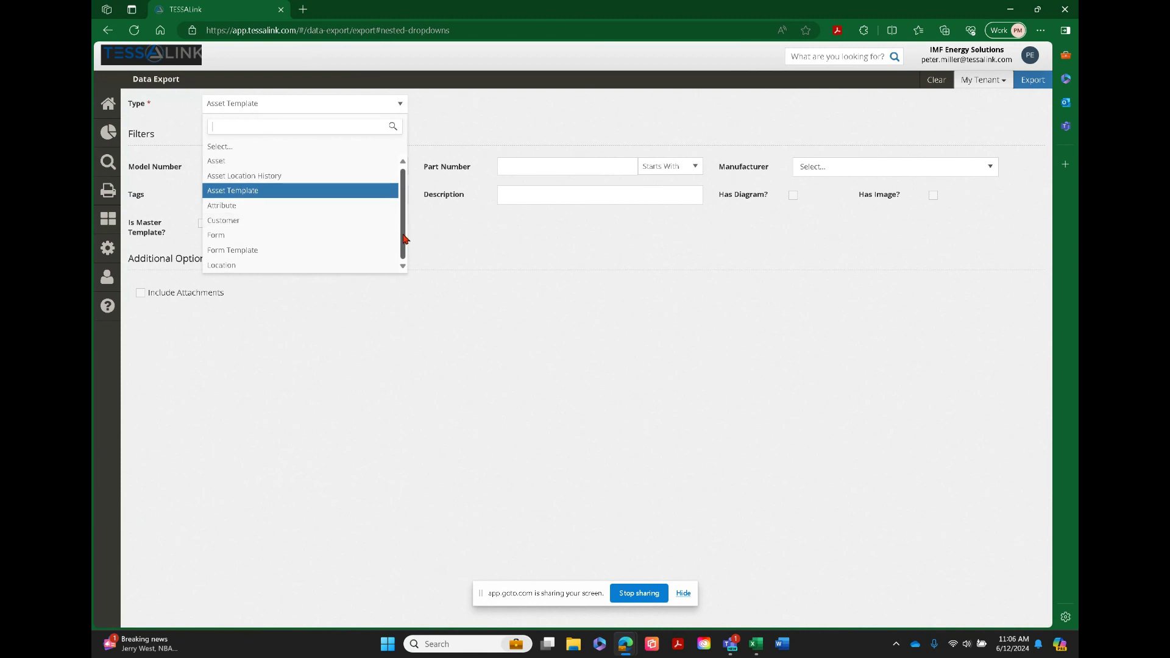
pyautogui.click(251, 176)
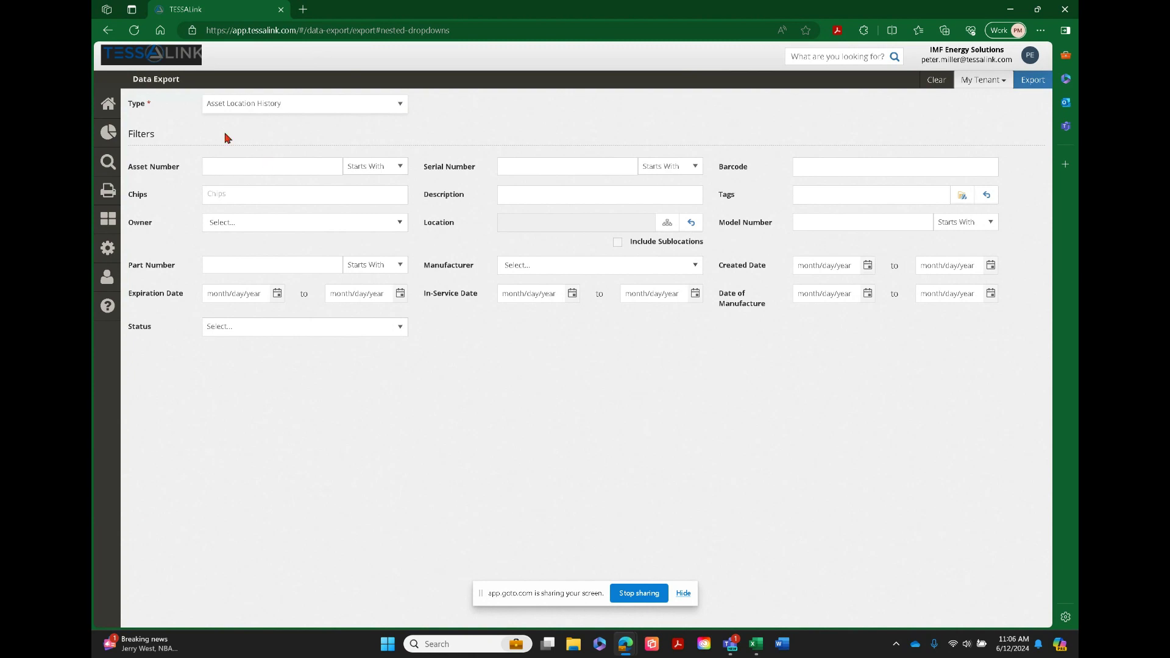
# Set the export type to Asset and filter for an Asset Number that contains "test"
pyautogui.click(400, 105)
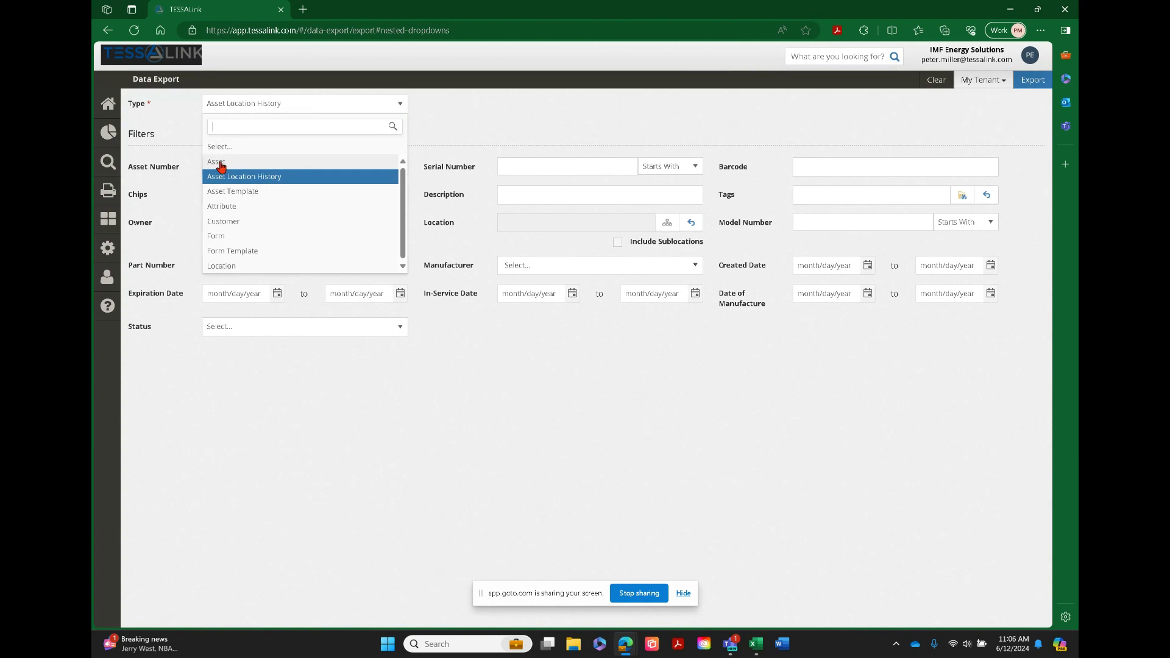
pyautogui.click(221, 164)
pyautogui.click(237, 171)
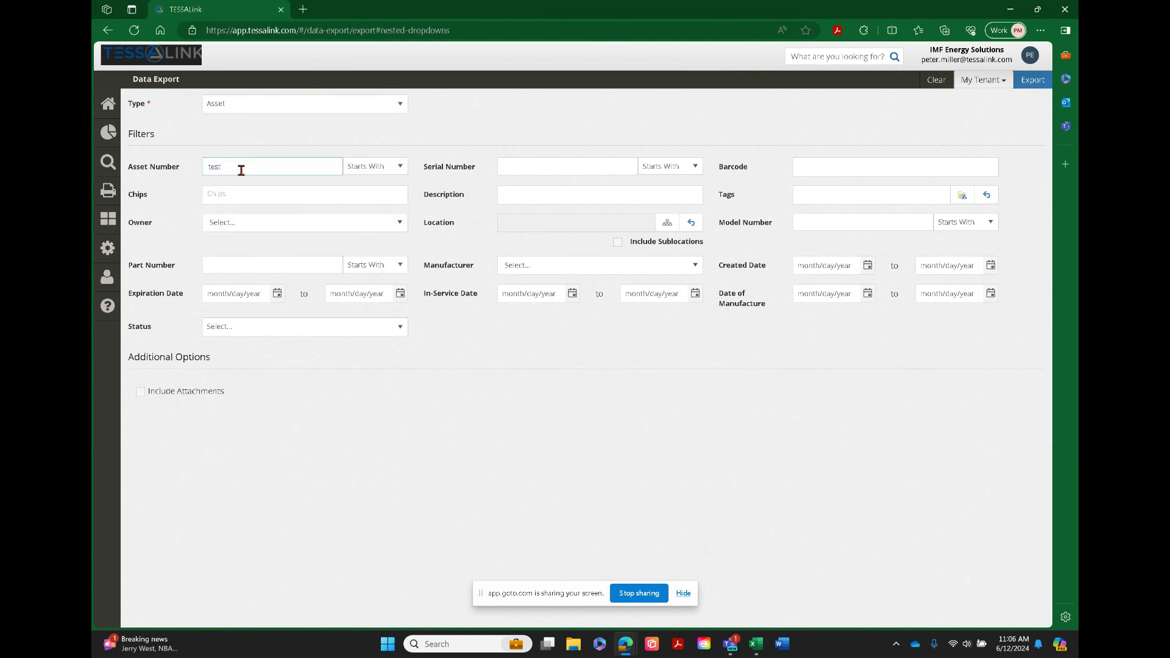
pyautogui.click(399, 169)
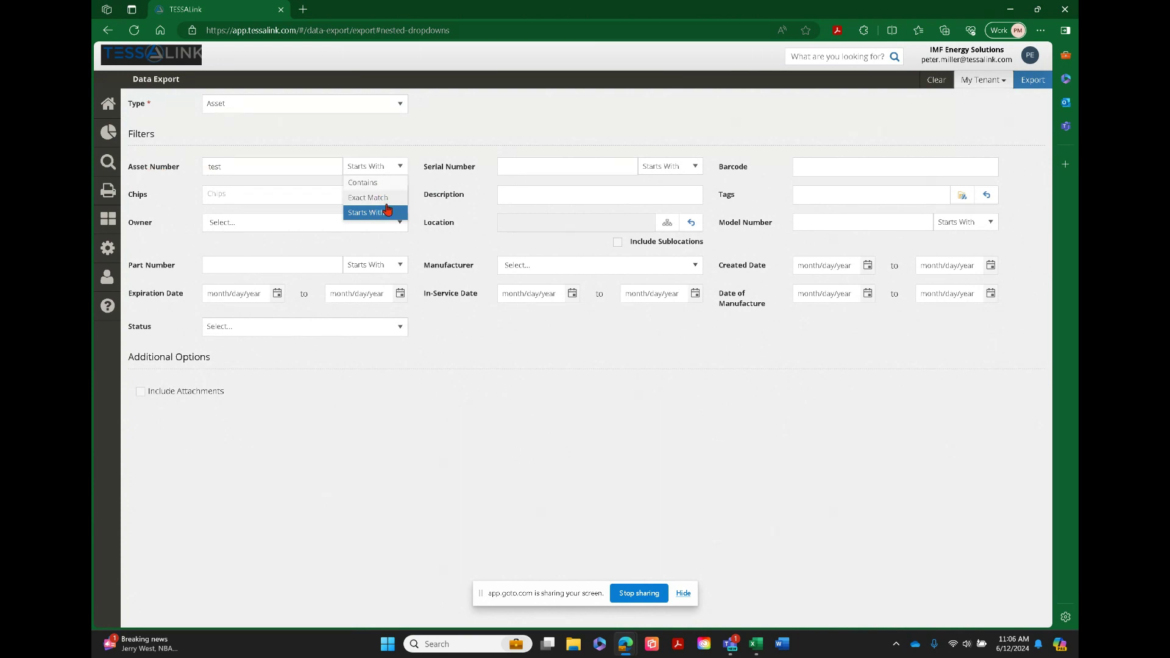
pyautogui.click(374, 185)
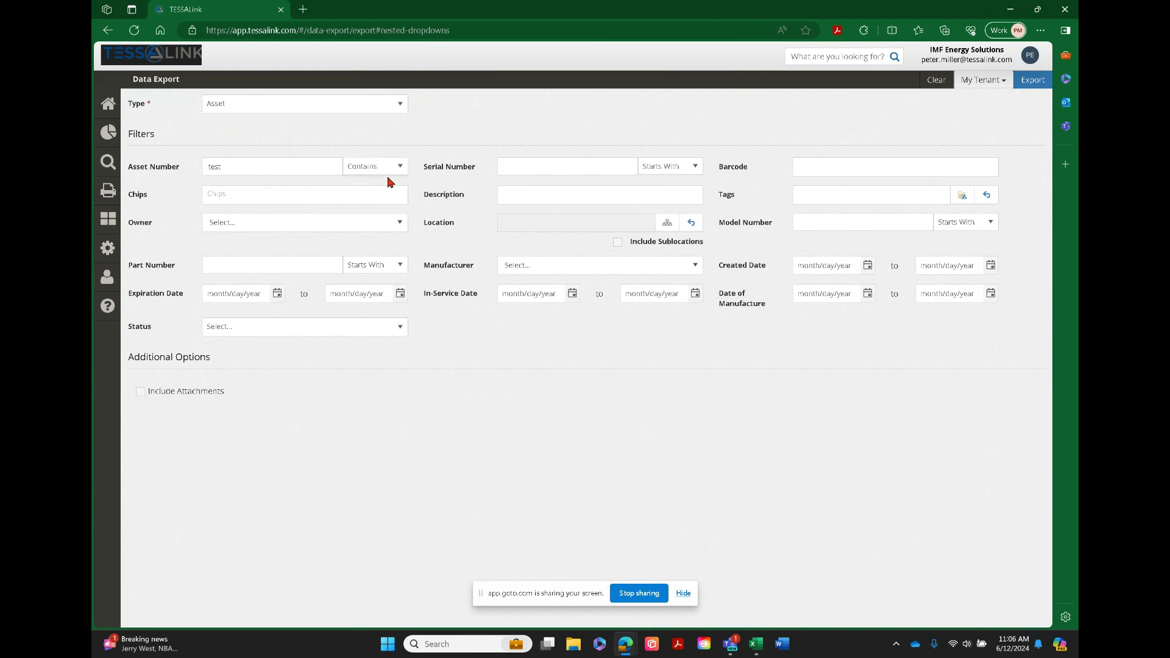
# Run the asset export, refresh the process queue and download the newest Asset Export job
pyautogui.click(1040, 81)
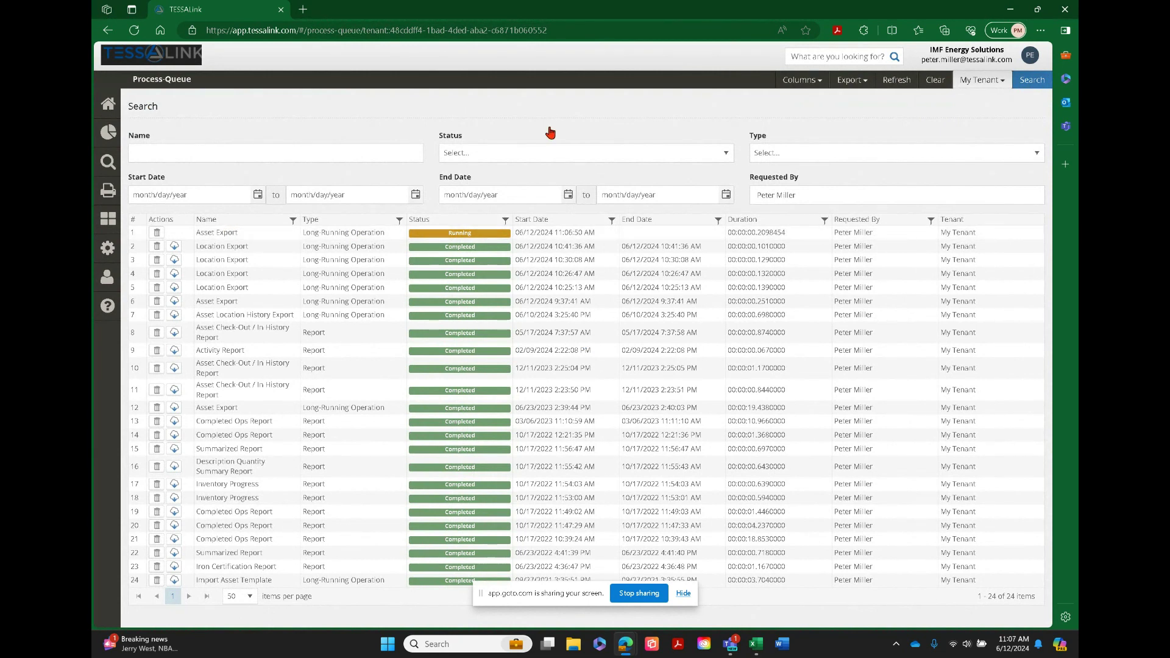
pyautogui.click(896, 81)
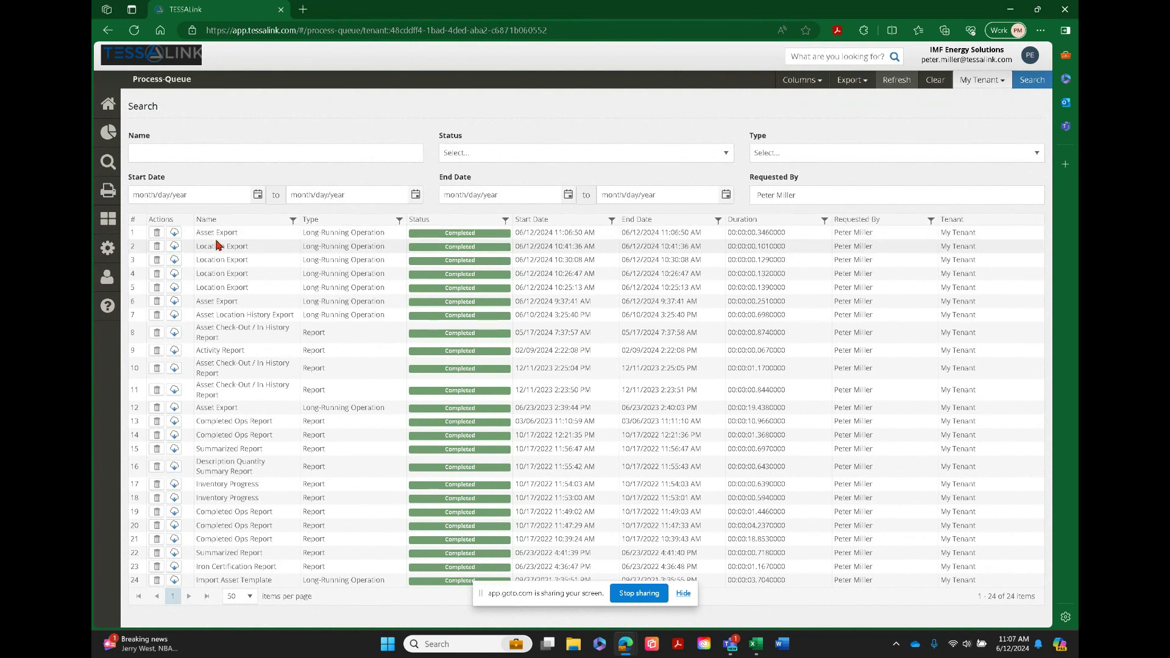
pyautogui.click(175, 235)
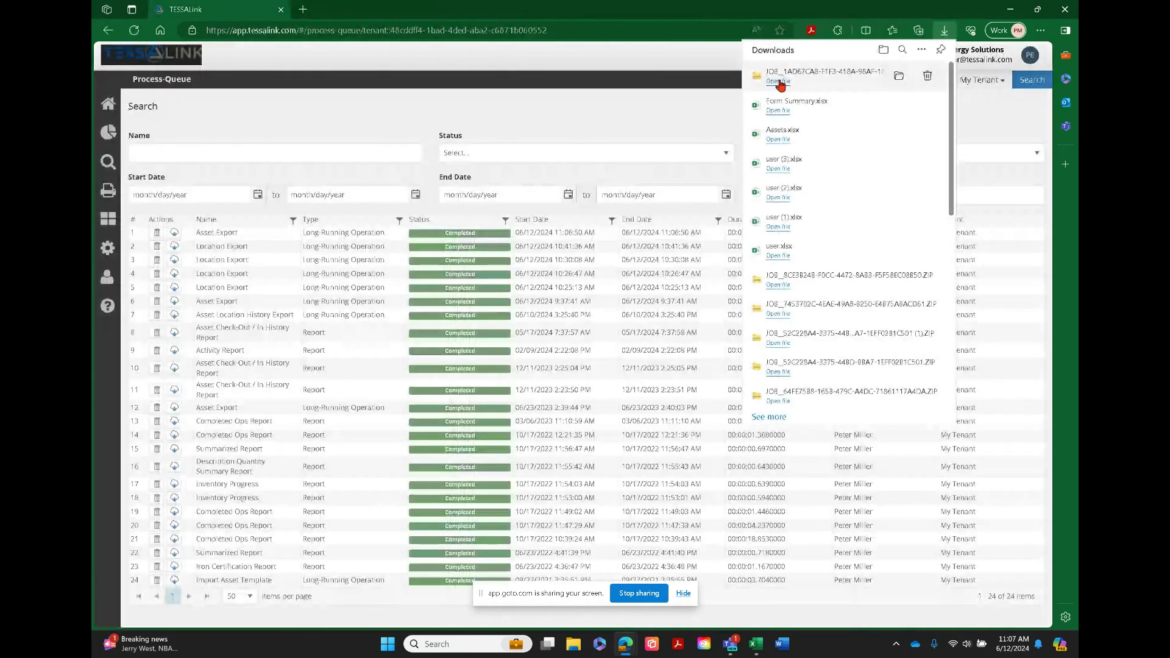
# Open the asset file from the downloaded ZIP in Excel, dismiss the data conversion prompt and maximize the workbook
pyautogui.click(779, 82)
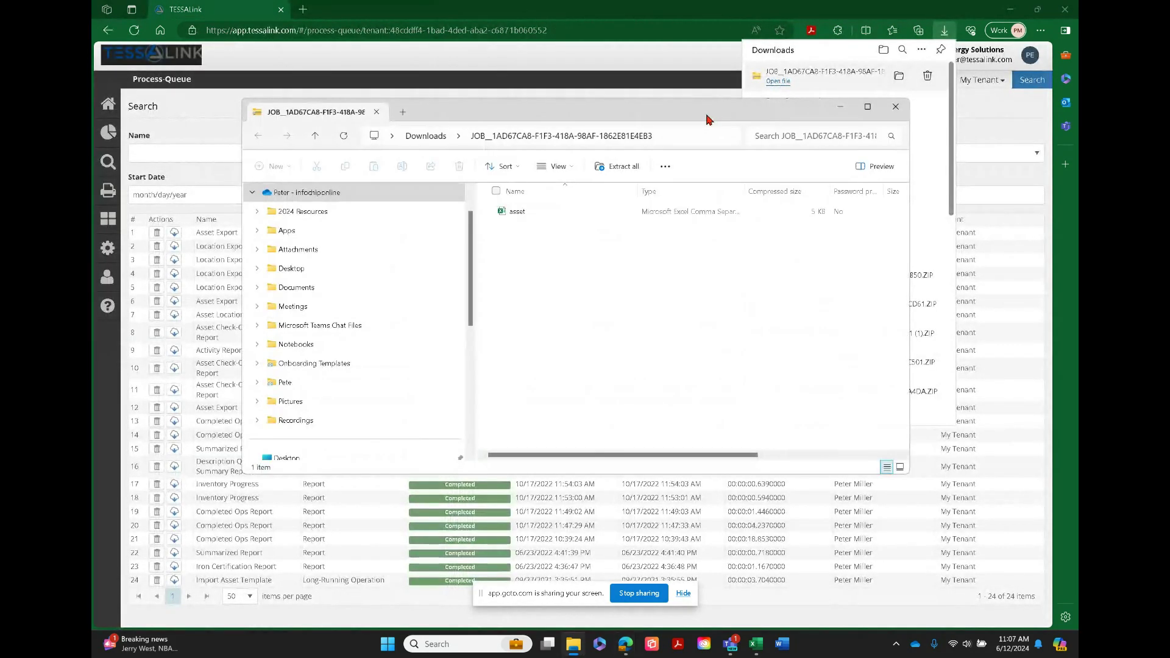
pyautogui.doubleClick(515, 212)
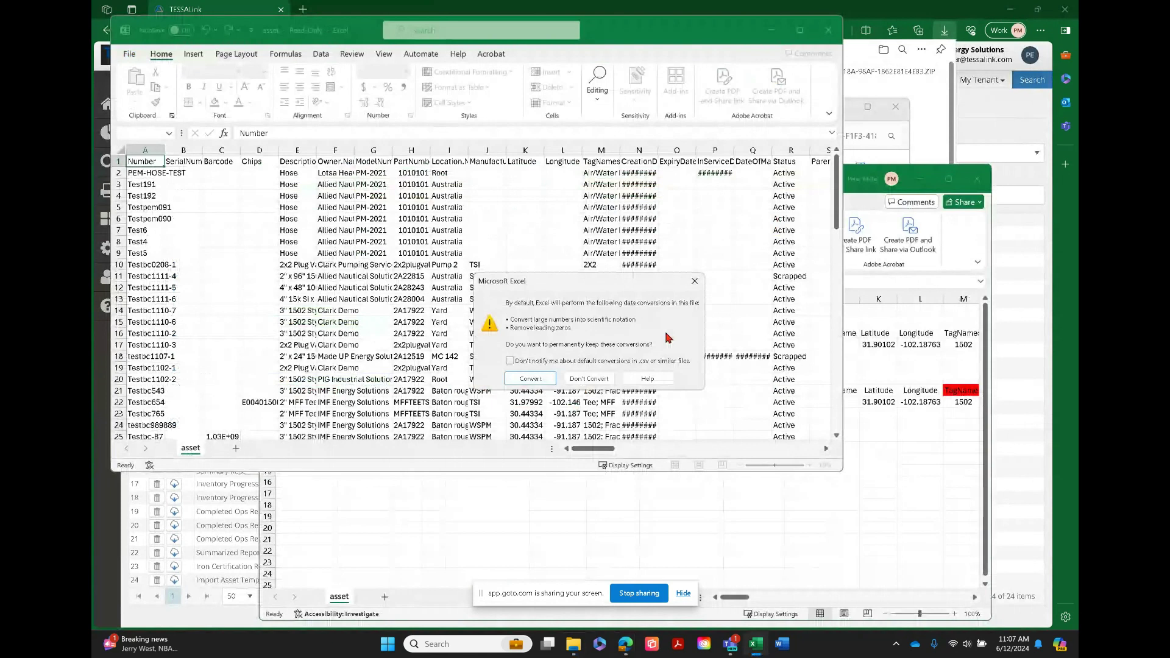
pyautogui.click(694, 281)
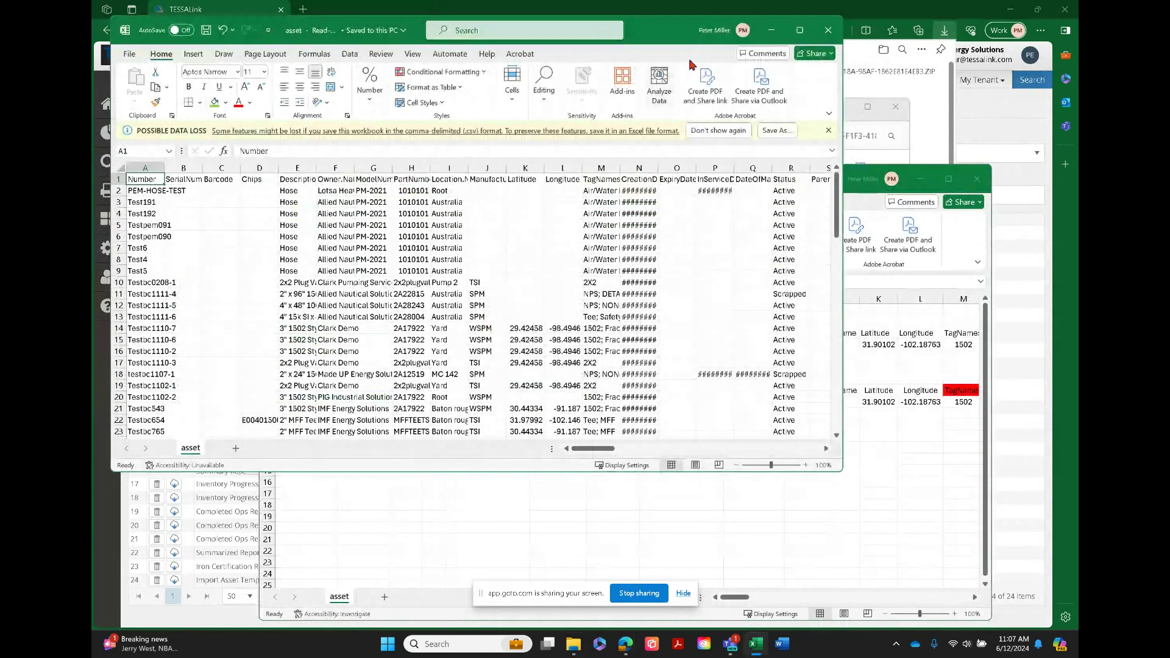
pyautogui.click(800, 31)
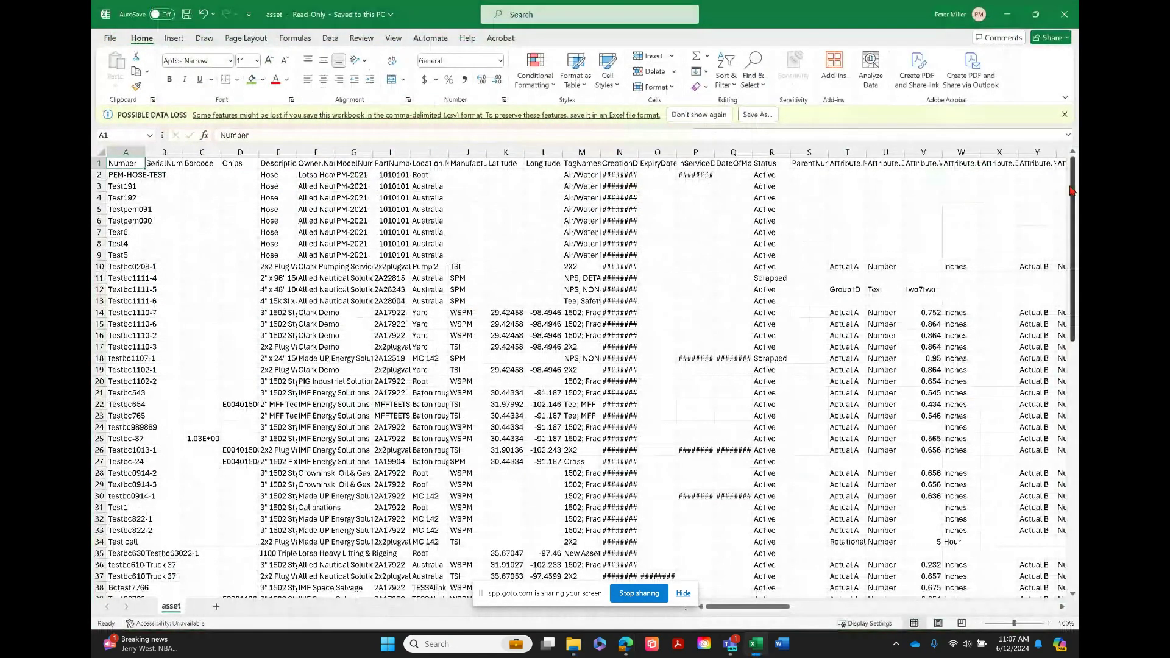
# Review the rows and columns of the exported asset file, then close it and return to TESSALink in the browser
pyautogui.moveTo(1071, 191); pyautogui.dragTo(1042, 244)
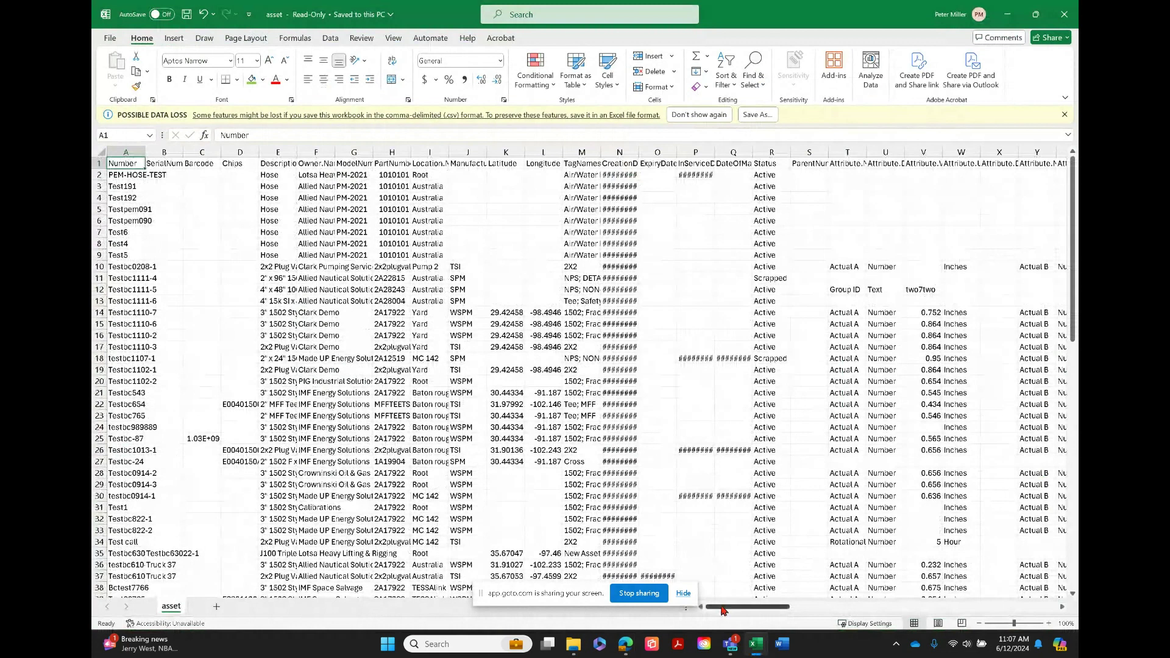
pyautogui.moveTo(724, 611)
pyautogui.mouseDown()
pyautogui.moveTo(855, 611)
pyautogui.moveTo(712, 607)
pyautogui.mouseUp()
pyautogui.click(1060, 16)
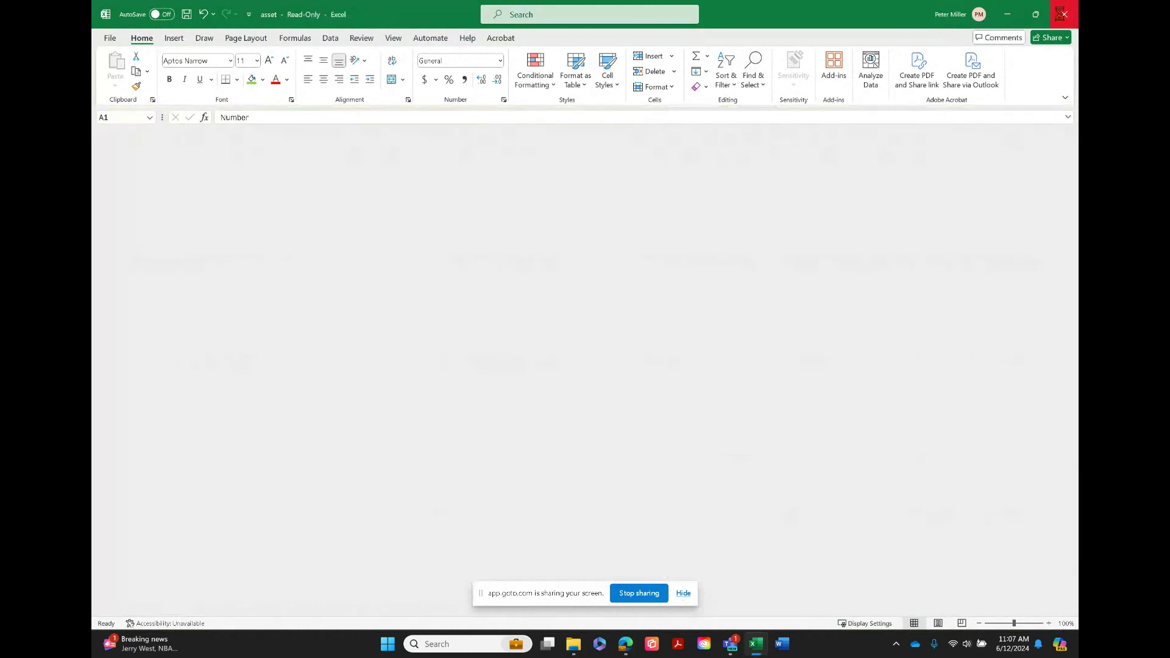
pyautogui.click(169, 121)
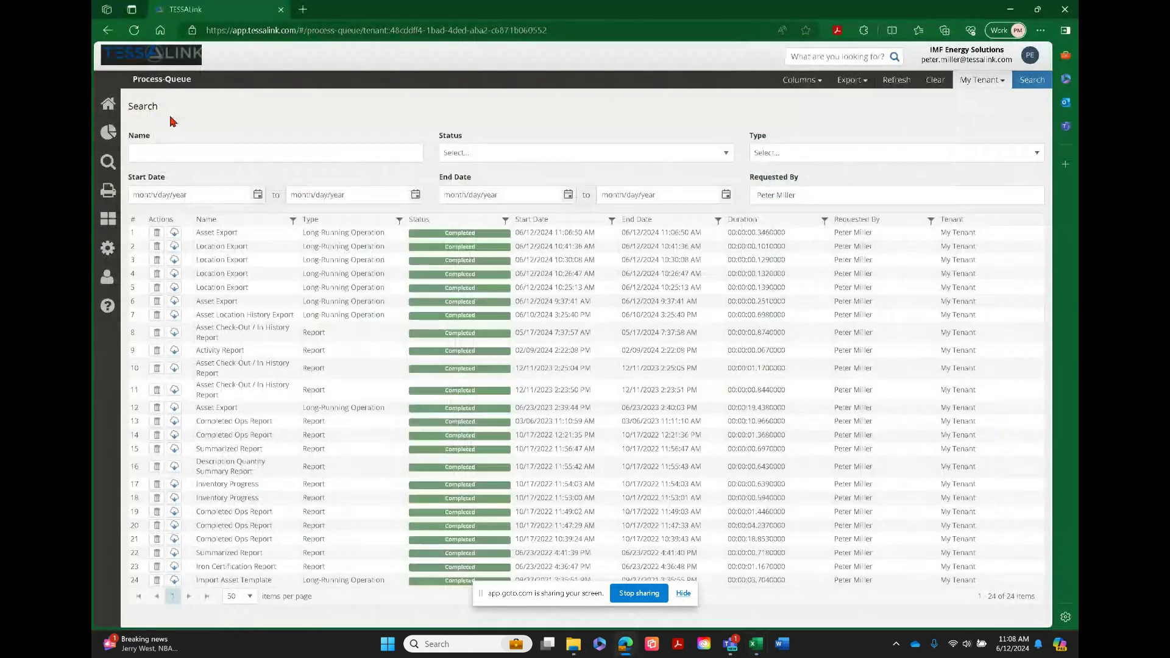
# Open the Data Import page under Data Management and set the import type to Asset
pyautogui.click(106, 223)
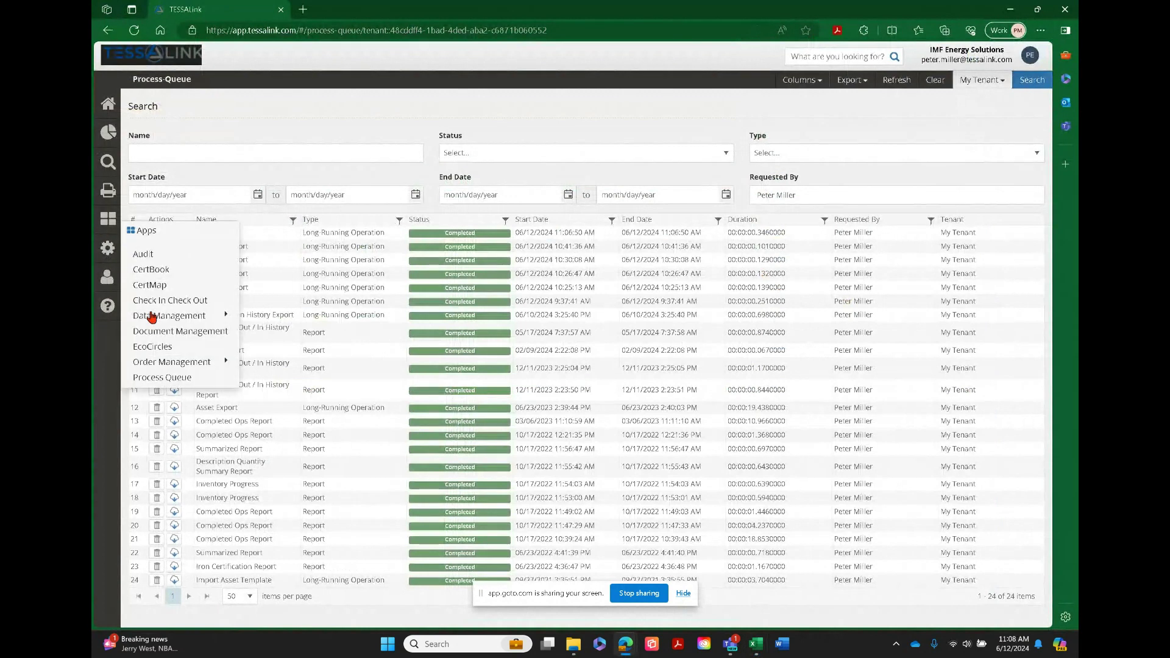
pyautogui.moveTo(151, 316)
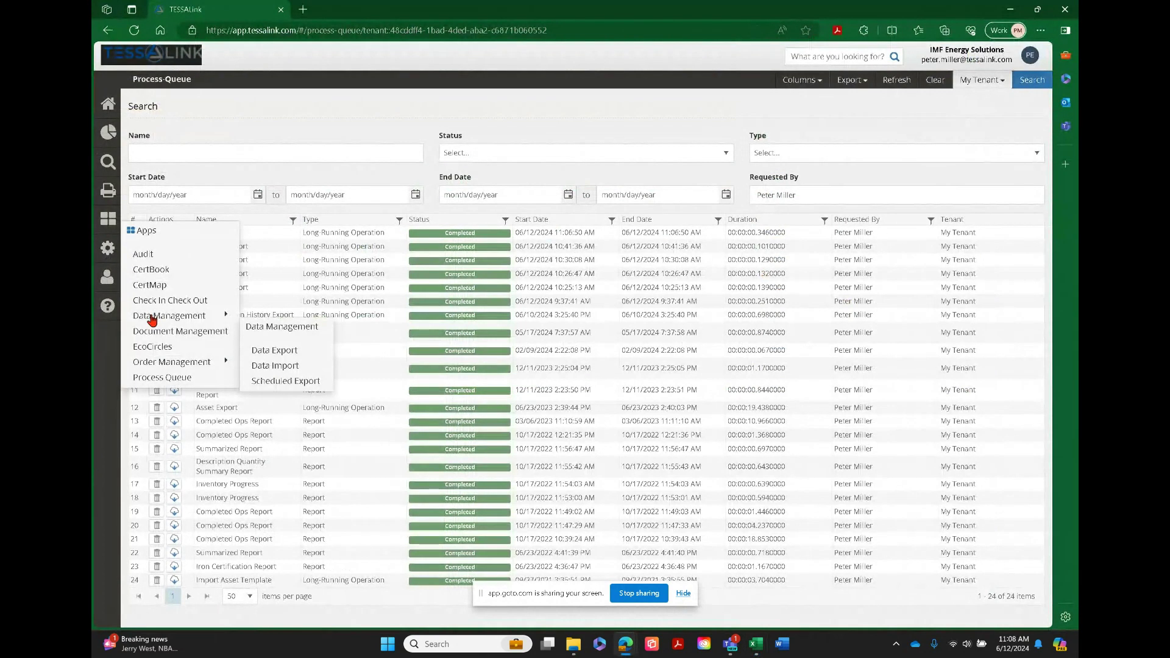
pyautogui.click(289, 369)
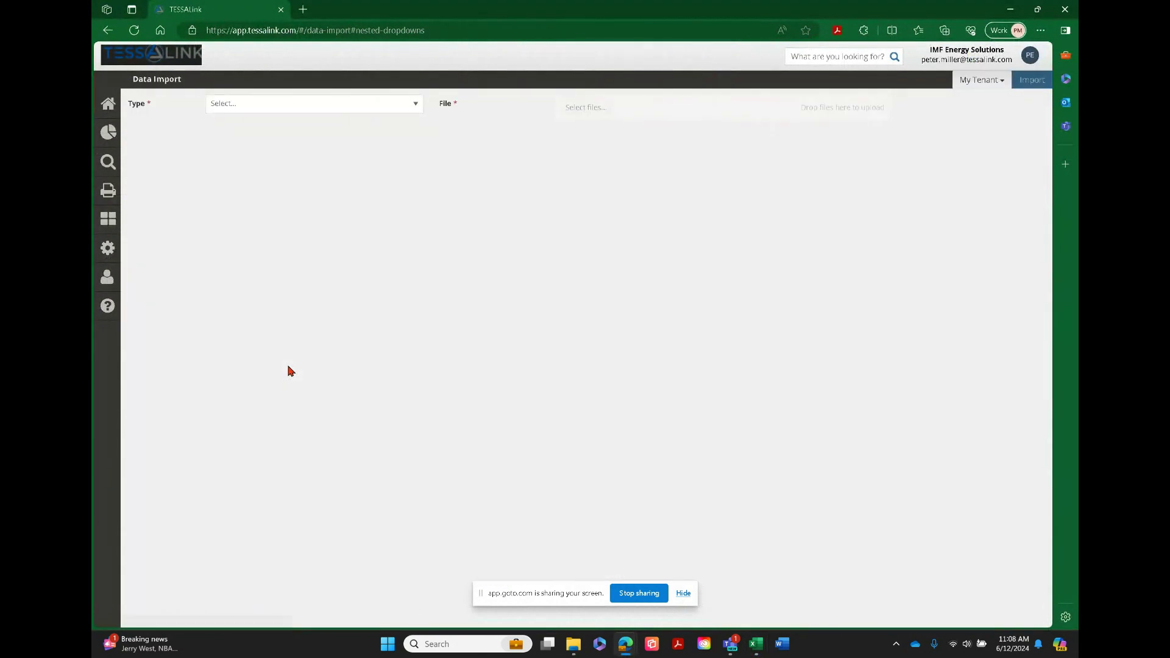
pyautogui.click(414, 111)
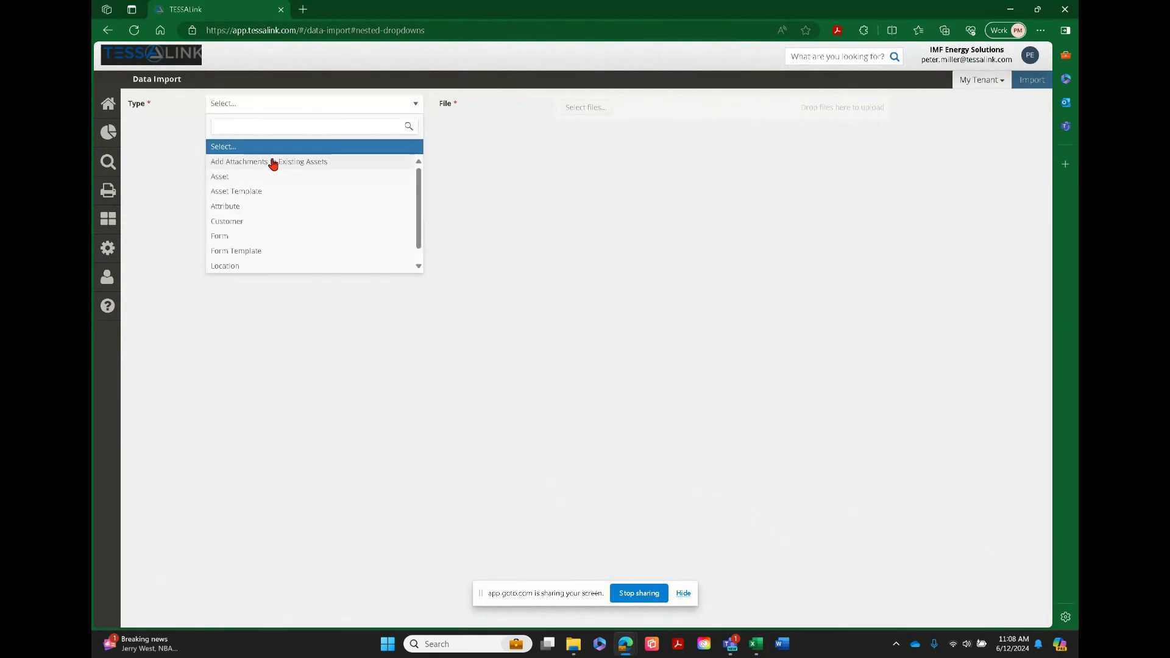
pyautogui.click(227, 178)
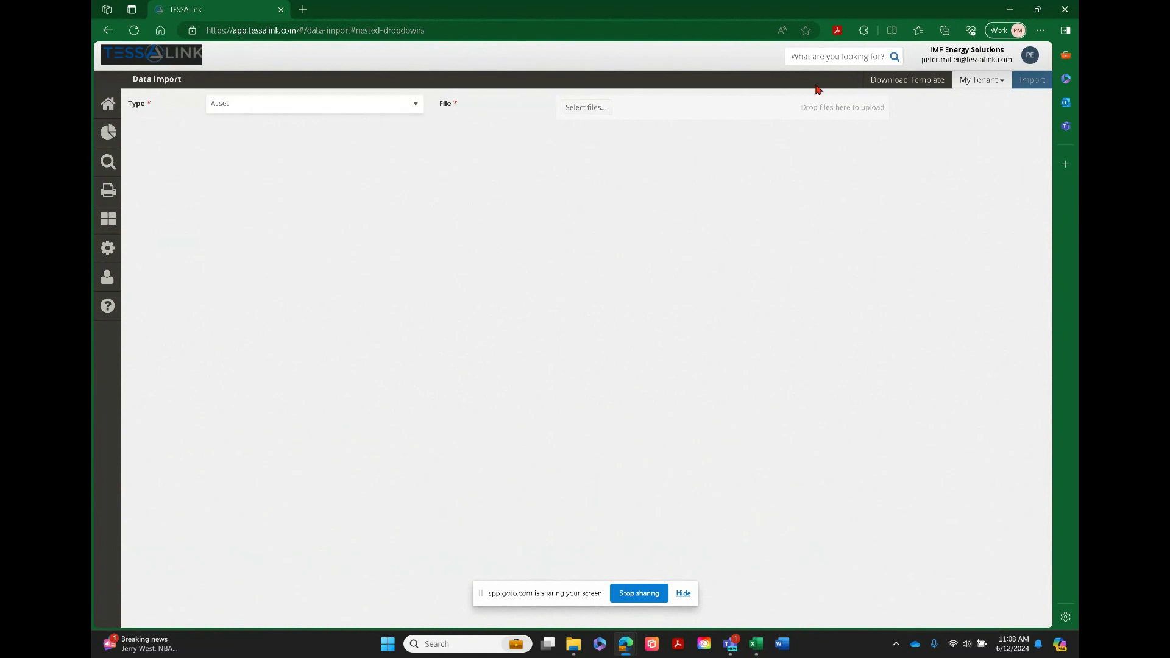
# Download the asset import template and open asset (3).xlsx in Excel, dismissing the open dialog notice
pyautogui.click(919, 85)
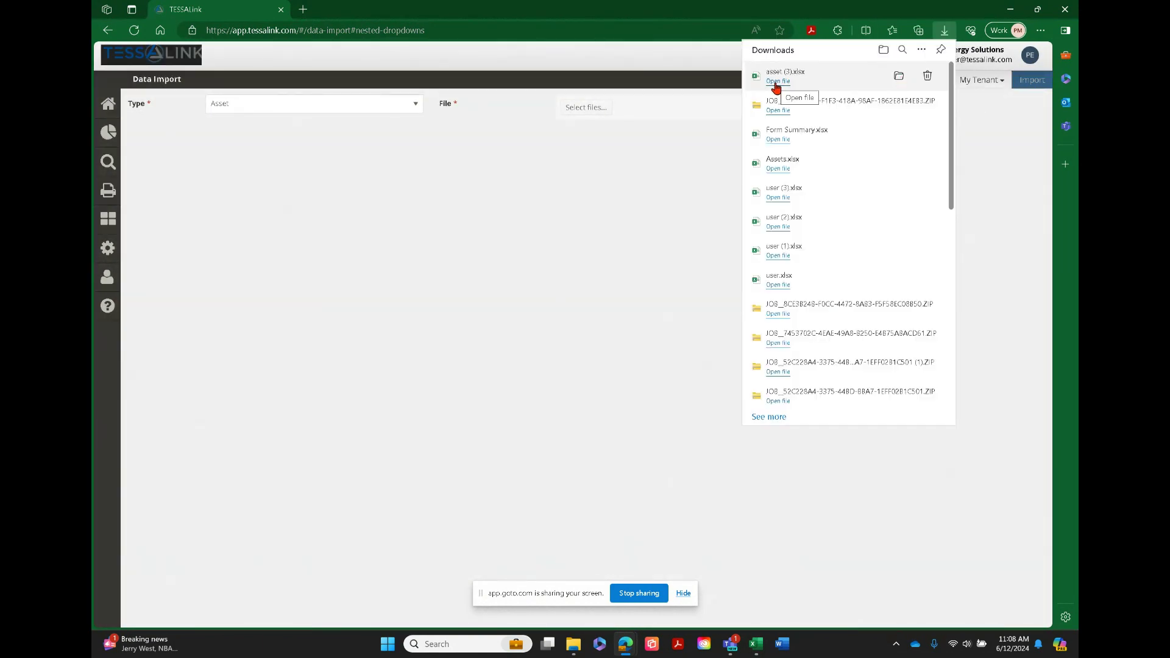
pyautogui.click(776, 82)
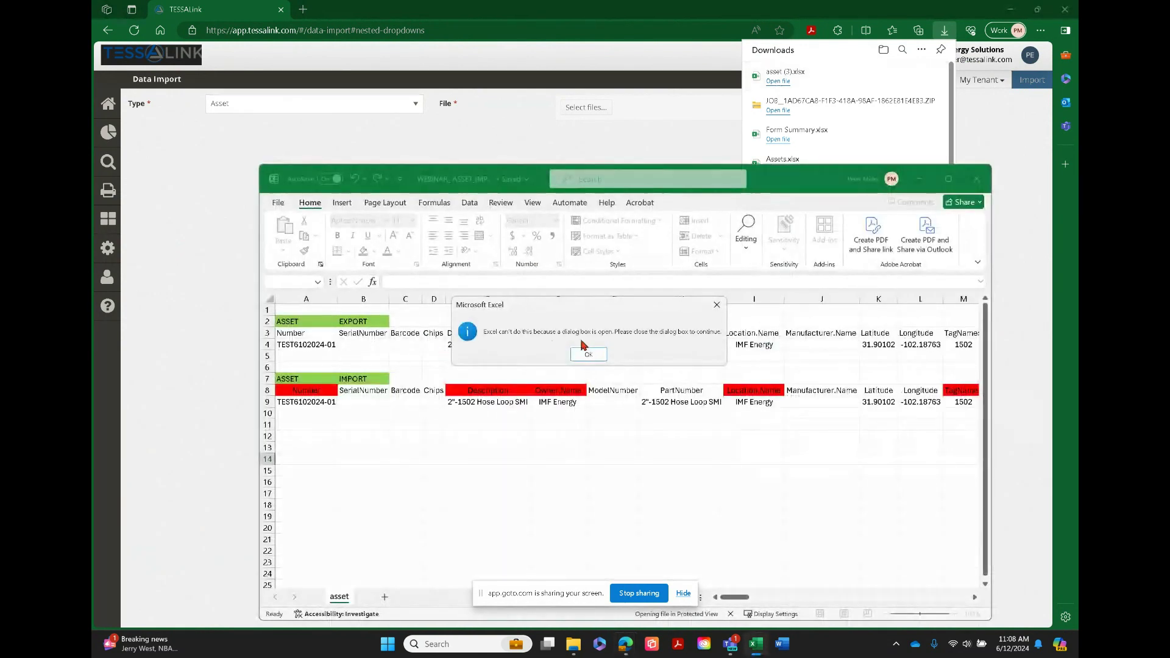
pyautogui.click(587, 355)
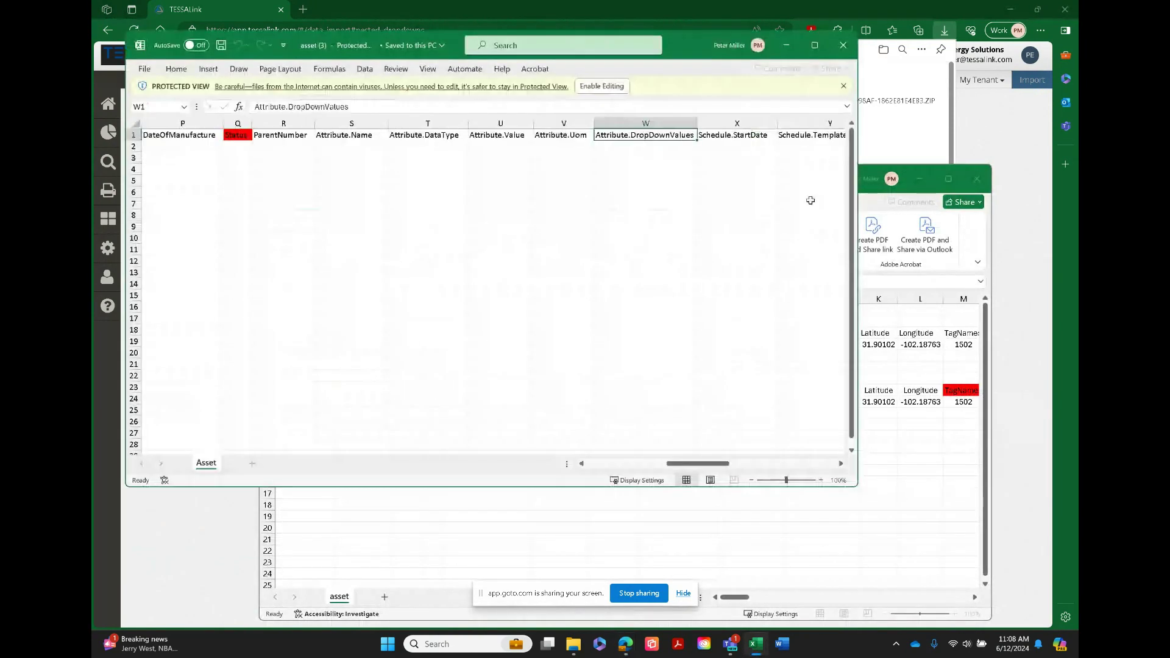
# Review the column headers and red required fields of the asset import template, then close the workbook
pyautogui.moveTo(685, 465); pyautogui.dragTo(601, 467)
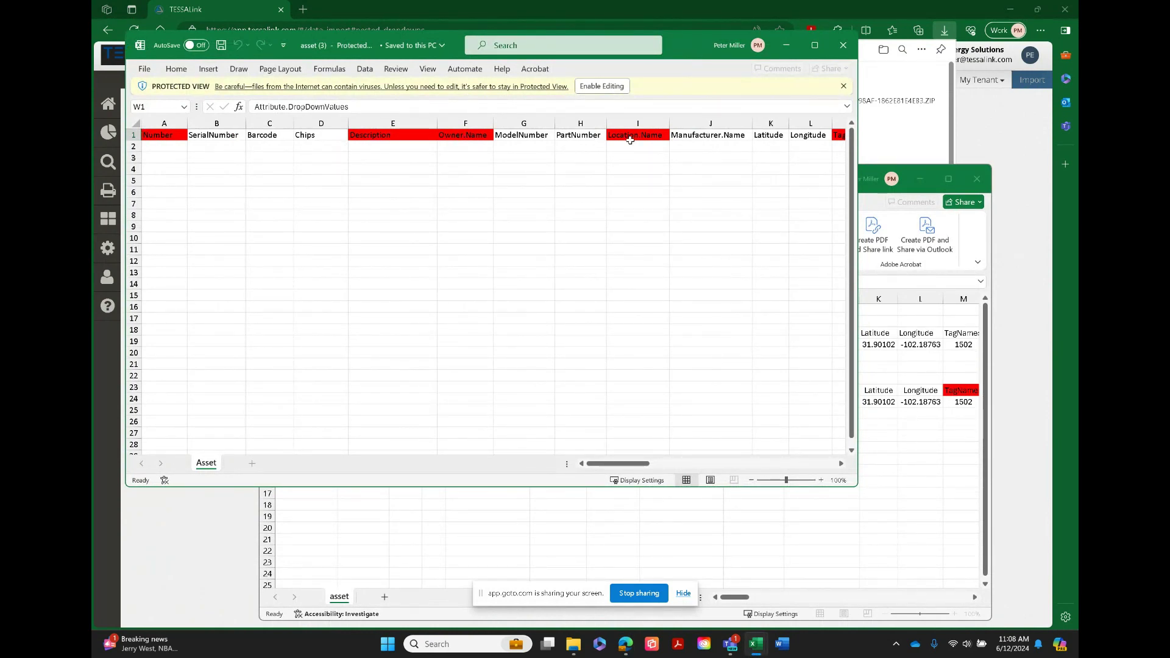
pyautogui.moveTo(651, 467)
pyautogui.mouseDown()
pyautogui.moveTo(685, 466)
pyautogui.moveTo(638, 467)
pyautogui.mouseUp()
pyautogui.moveTo(607, 465)
pyautogui.mouseDown()
pyautogui.moveTo(635, 469)
pyautogui.moveTo(607, 467)
pyautogui.mouseUp()
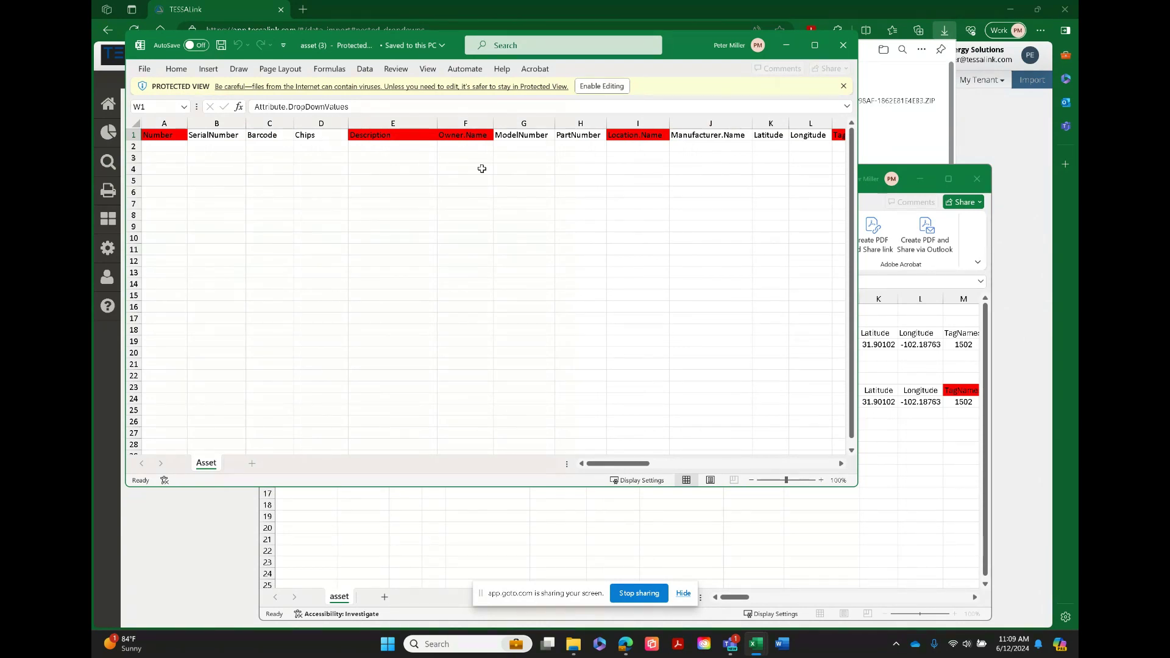
pyautogui.click(844, 53)
# Switch to the already open formTemplate workbook in Excel to view its import columns
pyautogui.moveTo(756, 643)
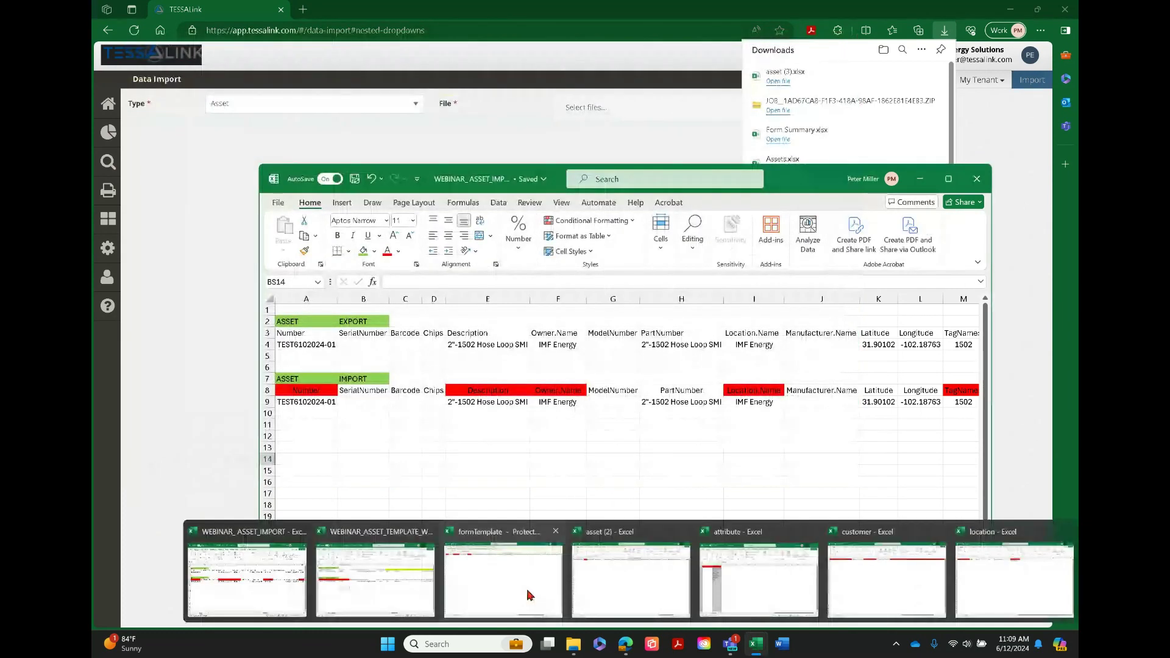
pyautogui.click(504, 592)
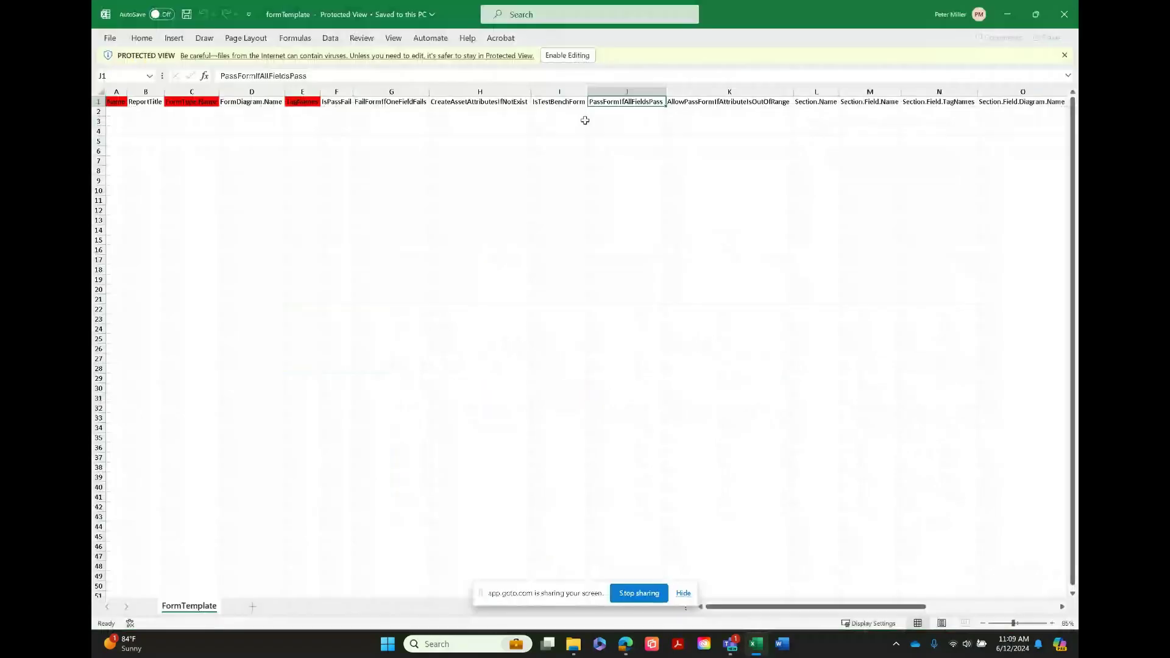
# Enlarge the form template's header row to review its import columns, then close the workbook
pyautogui.keyDown('ctrl'); pyautogui.scroll(3, 231, 280); pyautogui.keyUp('ctrl')
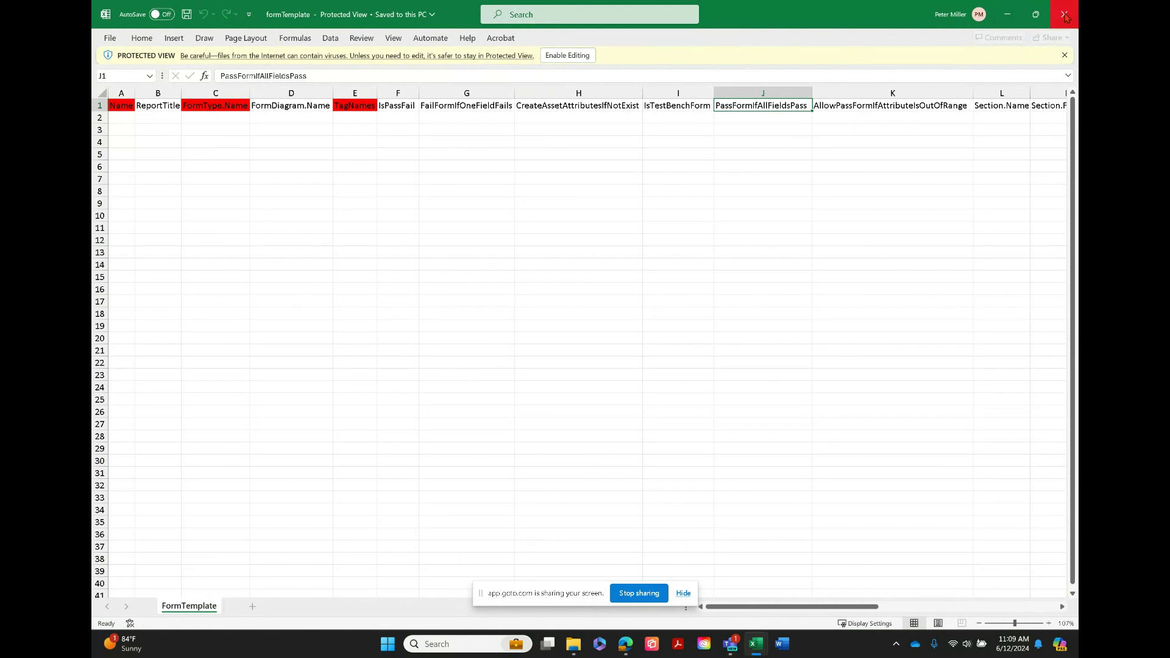
pyautogui.click(1075, 19)
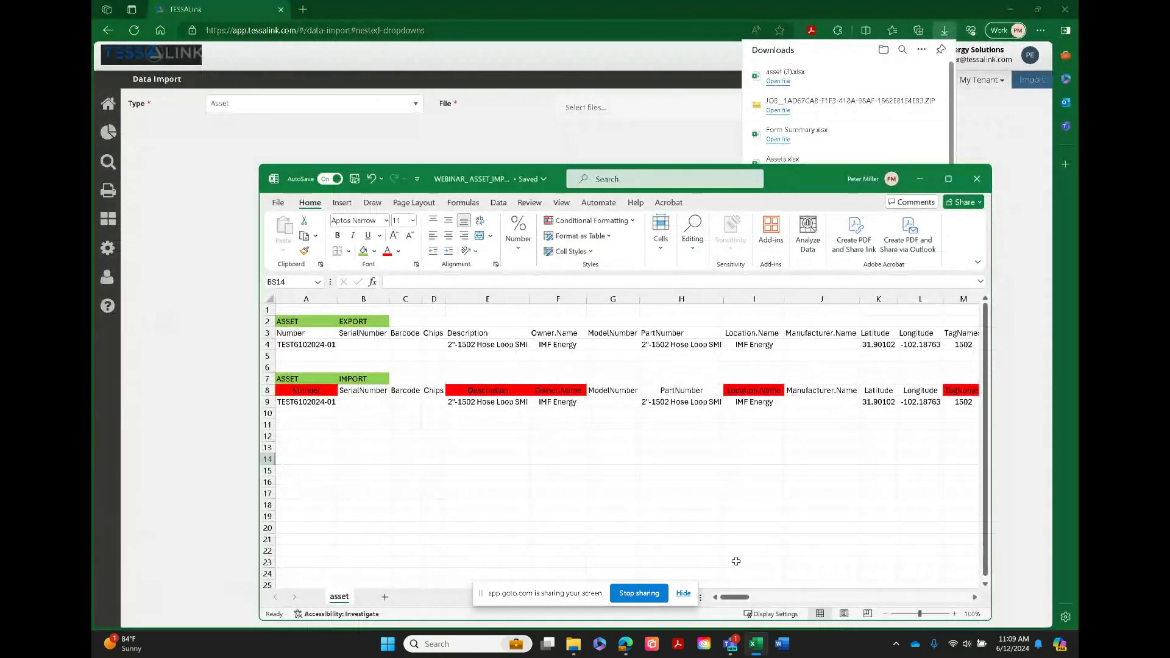
# View the TypeName options in the attribute workbook, then start closing it but cancel at the save prompt
pyautogui.moveTo(755, 644)
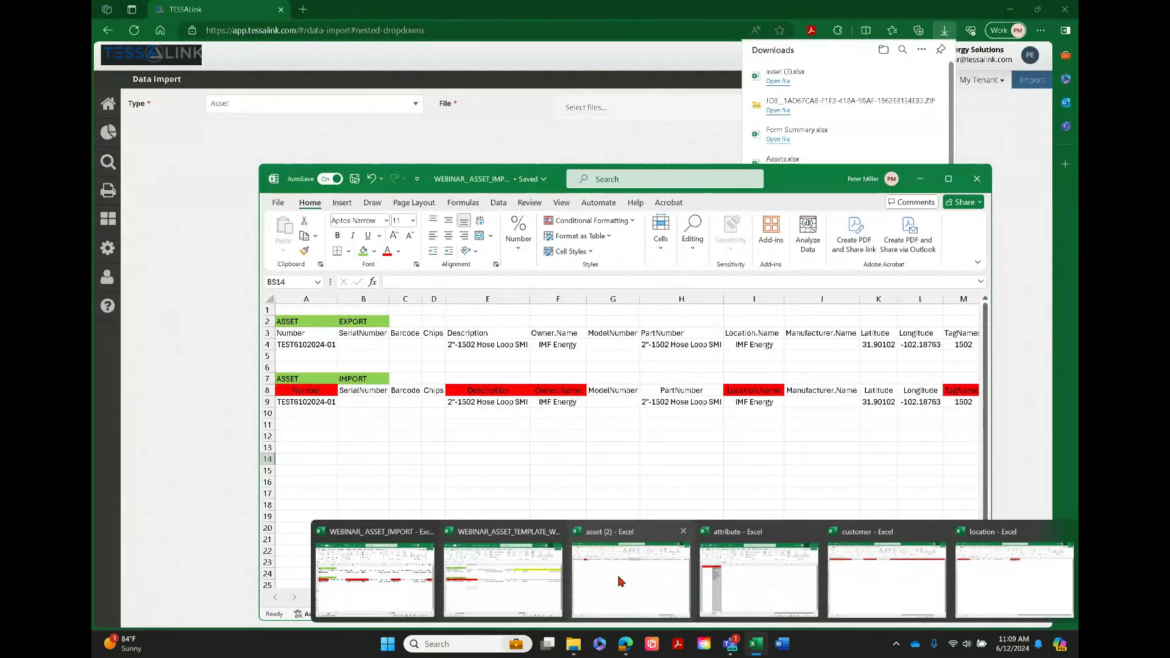
pyautogui.click(755, 579)
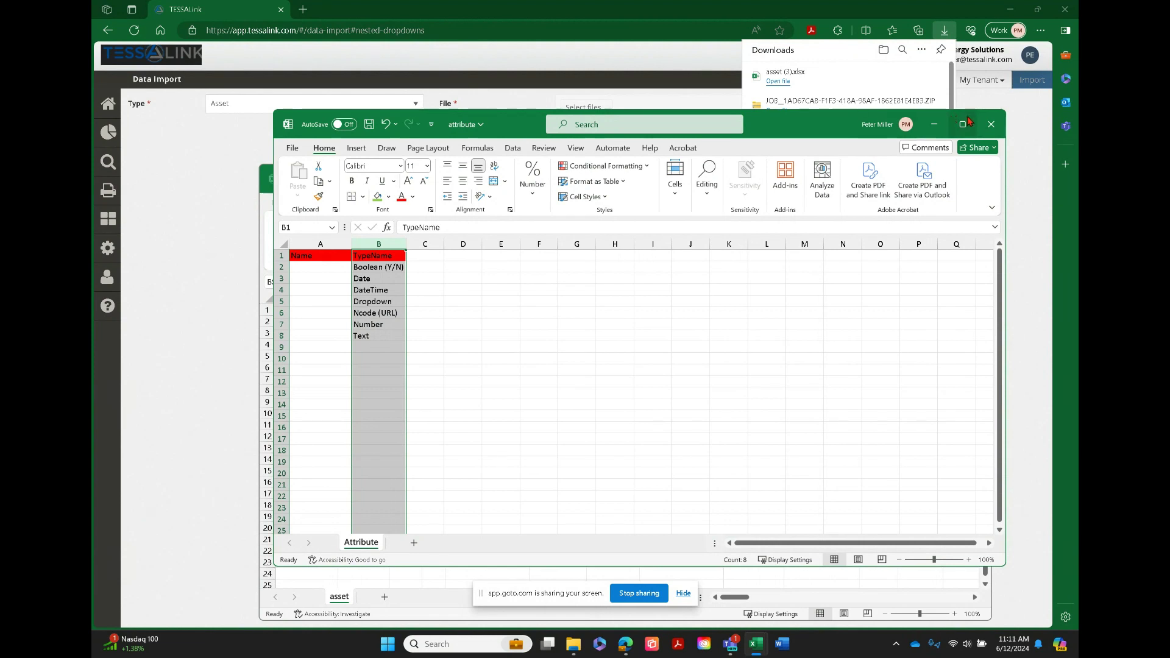
pyautogui.click(990, 124)
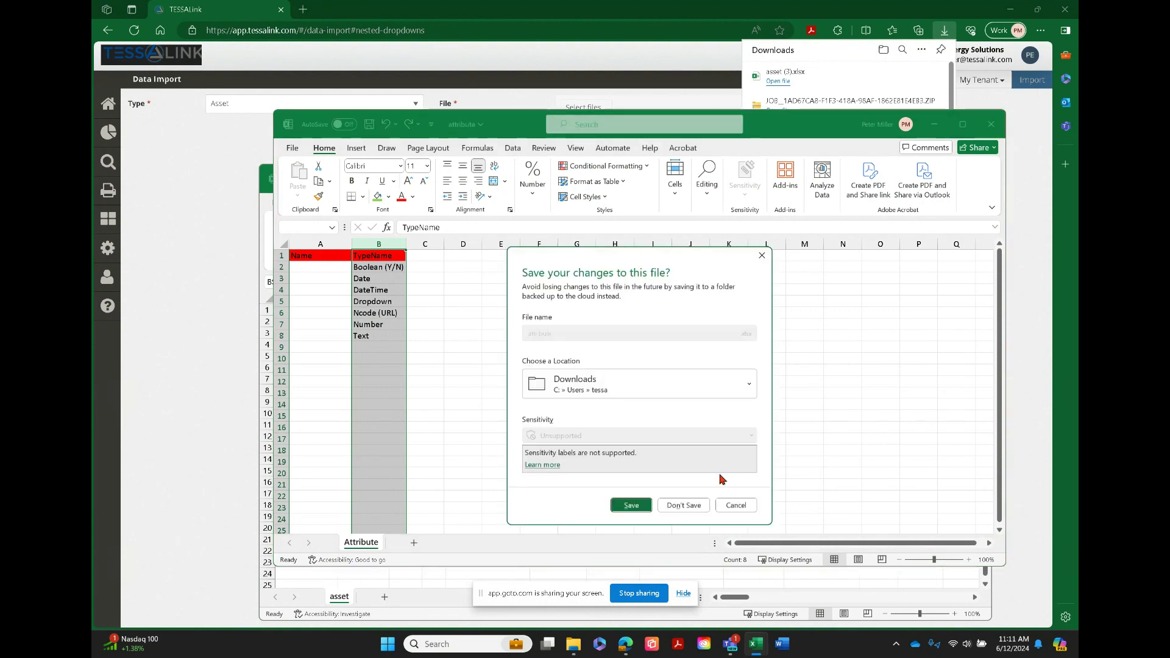
pyautogui.click(737, 505)
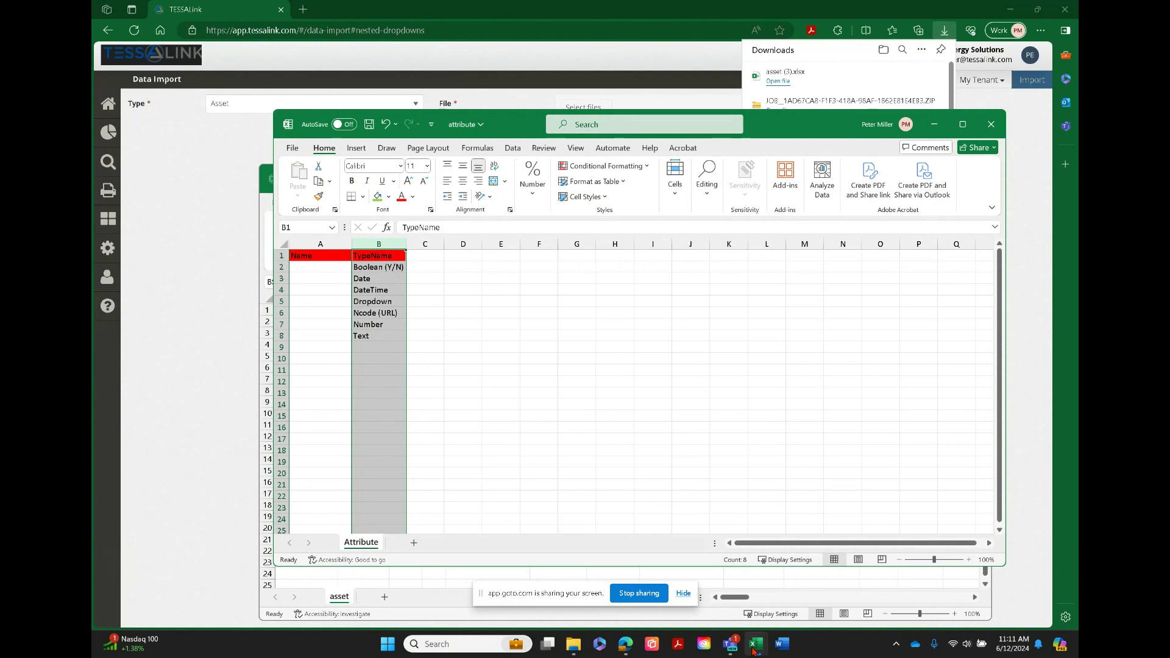
# Switch to the open customer workbook and enlarge its header row for reading
pyautogui.moveTo(756, 650)
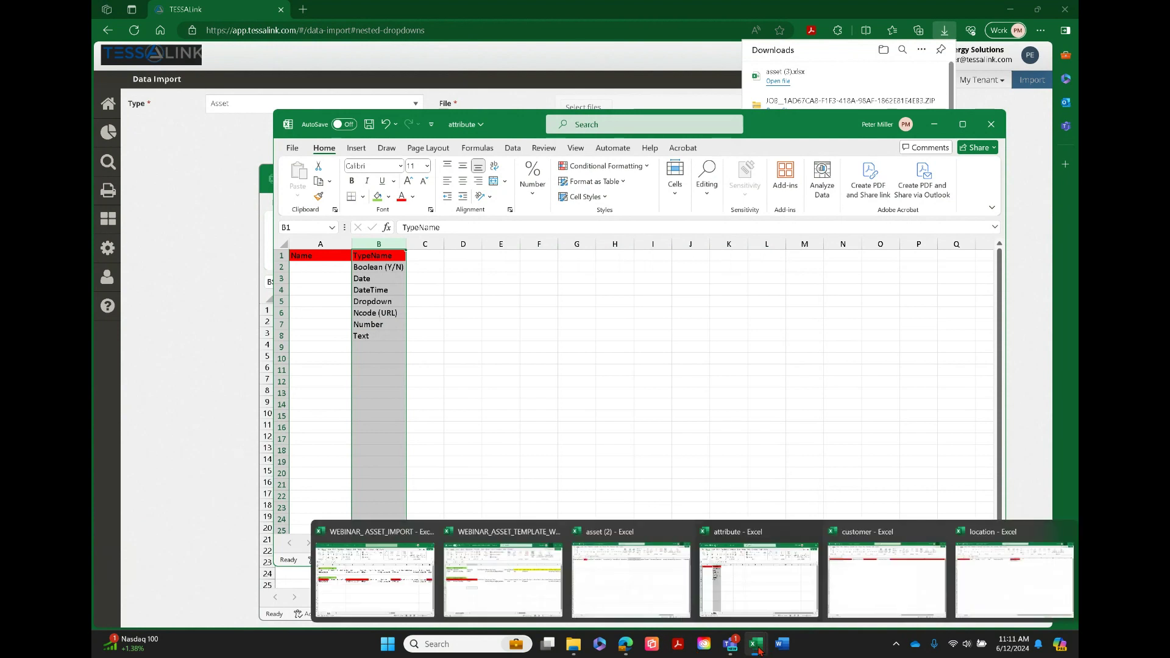
pyautogui.click(875, 583)
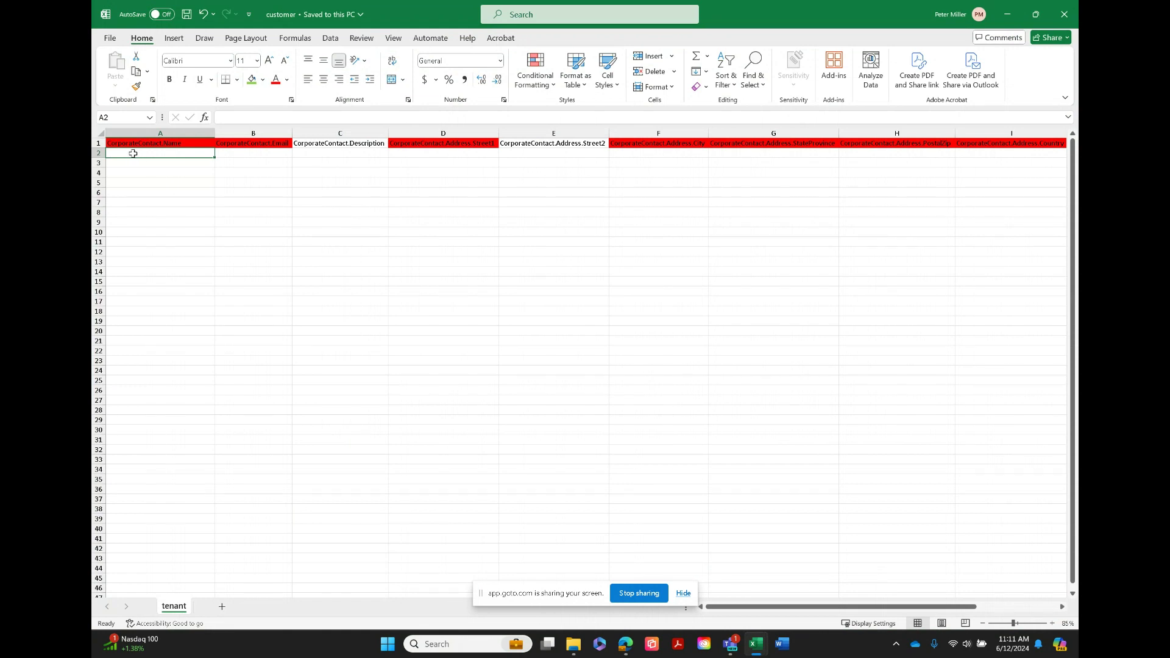
pyautogui.keyDown('ctrl'); pyautogui.scroll(4, 146, 201); pyautogui.keyUp('ctrl')
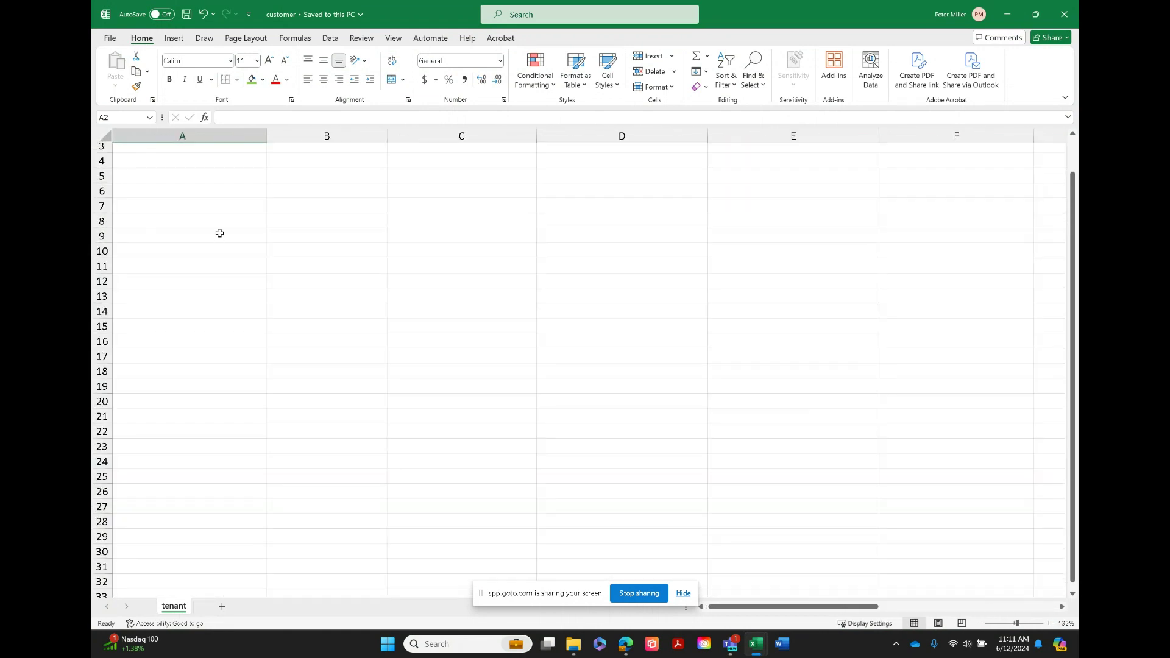
pyautogui.scroll(1, 252, 296)
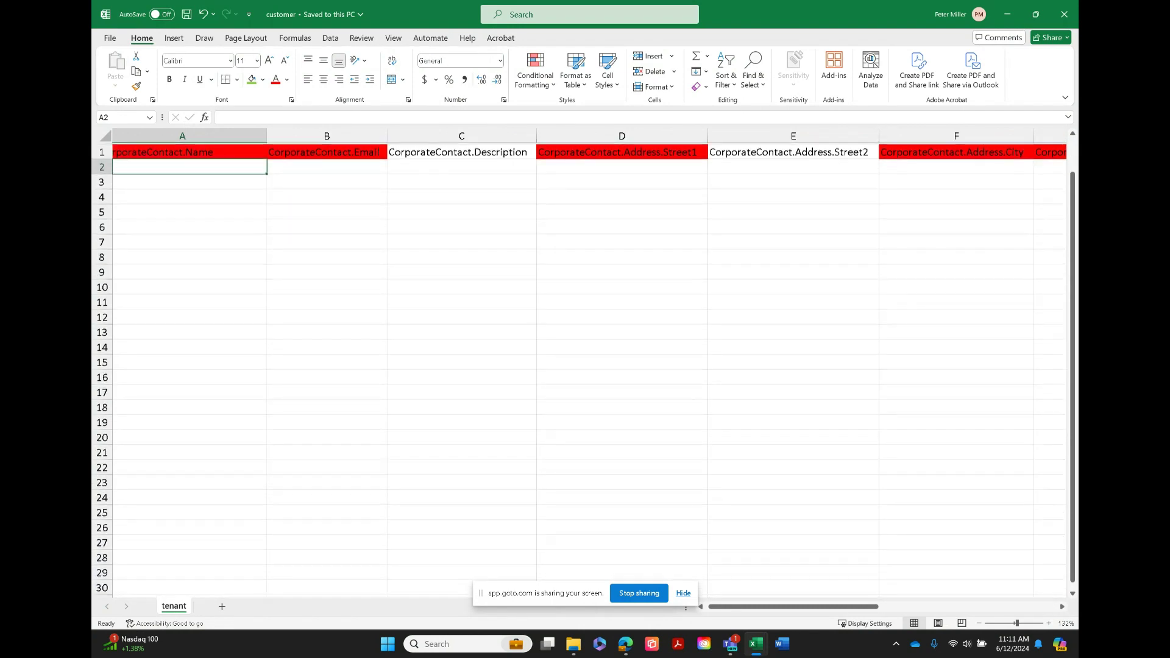
pyautogui.keyDown('ctrl'); pyautogui.scroll(2, 252, 295); pyautogui.keyUp('ctrl')
pyautogui.scroll(1, 585, 304)
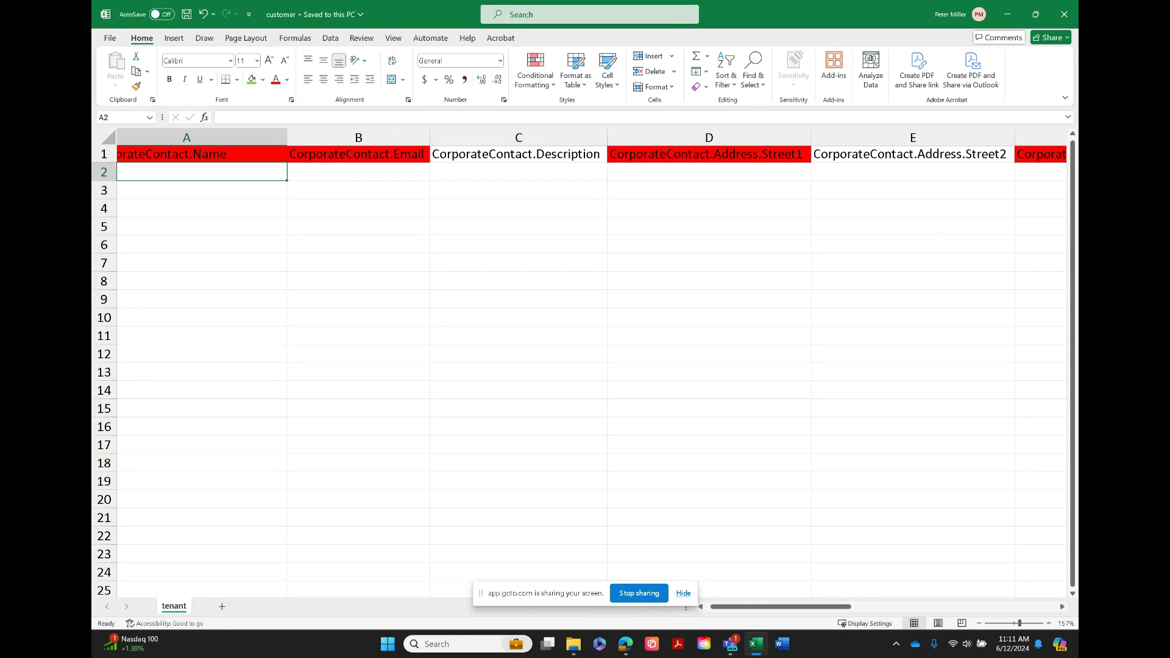
# Examine the customer template's required and optional columns from CorporateContact.Name through Notes, then close the workbook
pyautogui.hscroll(3, 585, 366)
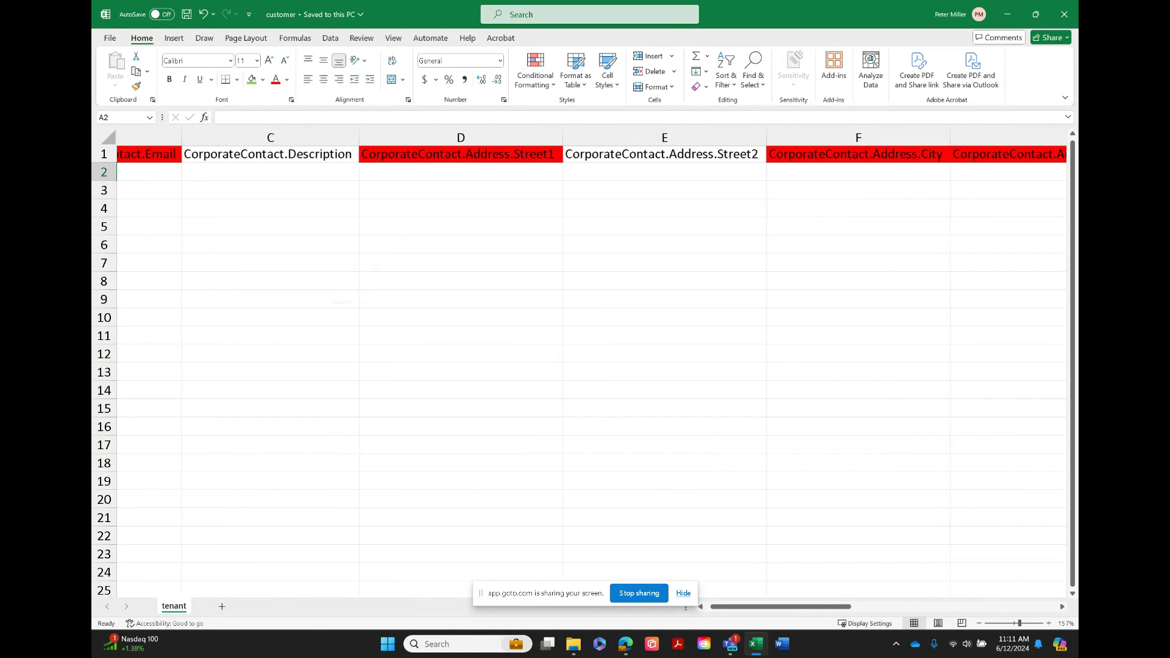
pyautogui.hscroll(3, 585, 366)
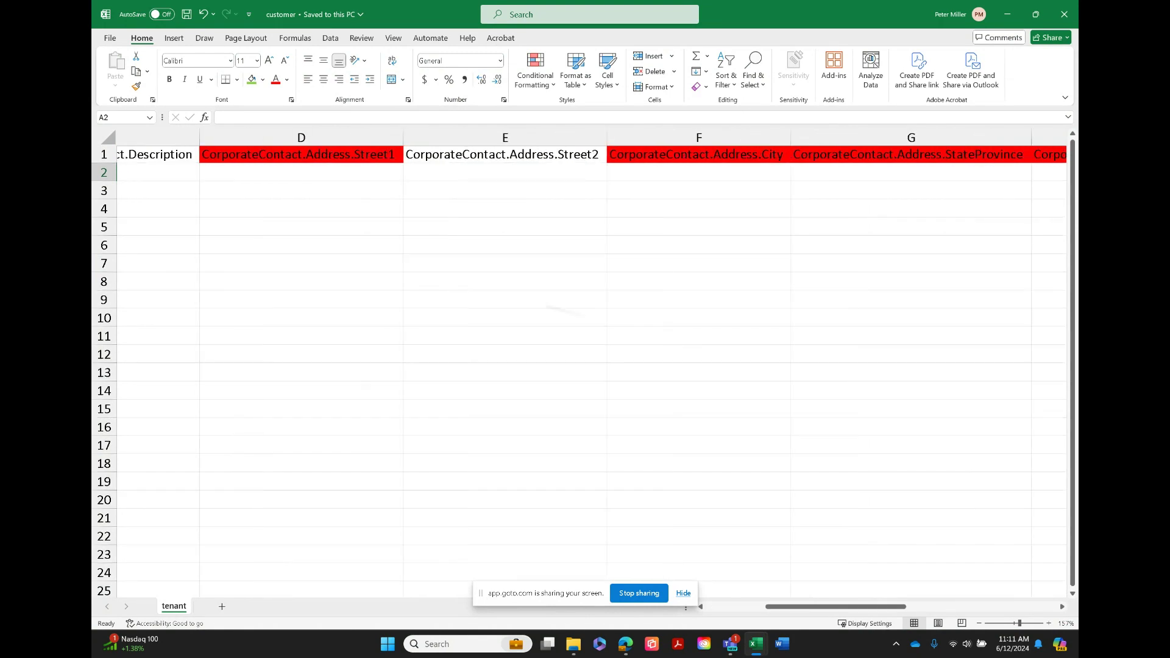
pyautogui.hscroll(2, 585, 365)
pyautogui.hscroll(1, 585, 366)
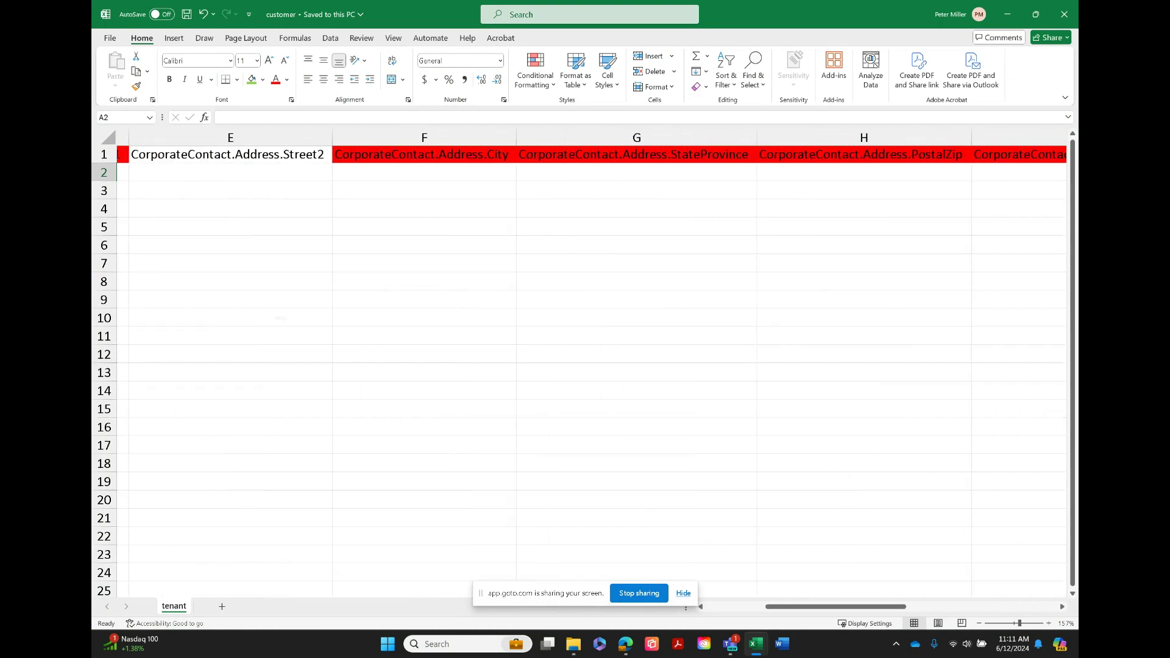
pyautogui.hscroll(1, 585, 366)
pyautogui.hscroll(1, 585, 366)
pyautogui.hscroll(5, 585, 366)
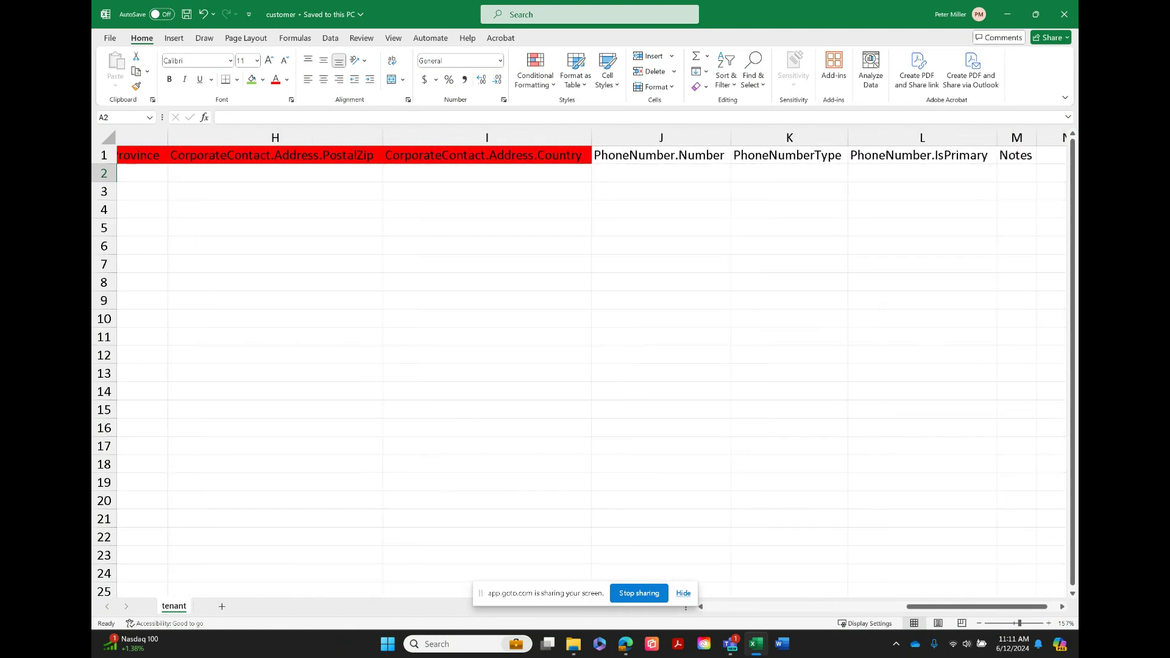
pyautogui.hscroll(-8, 585, 366)
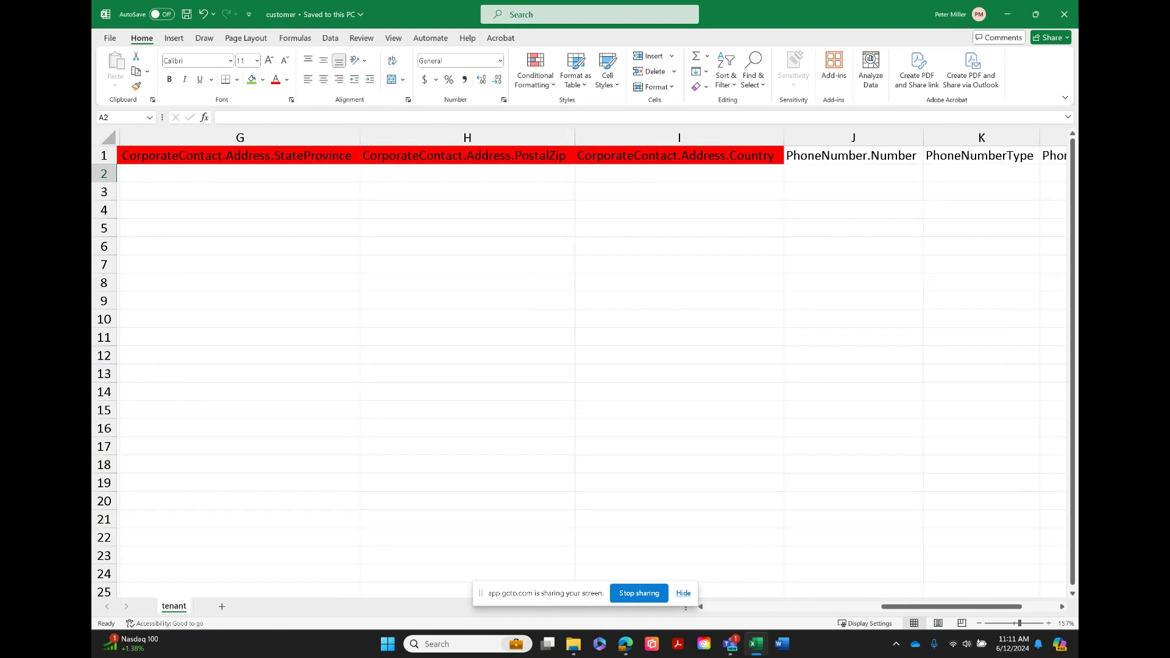
pyautogui.hscroll(-7, 585, 365)
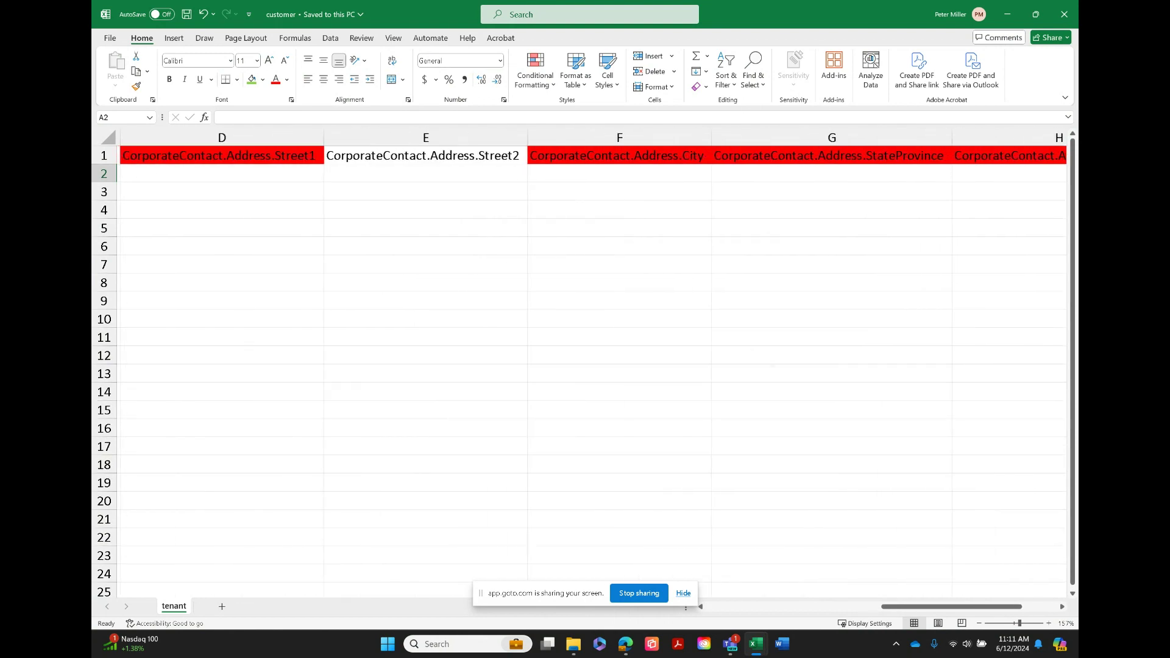
pyautogui.hscroll(-3, 585, 366)
pyautogui.hscroll(-3, 585, 366)
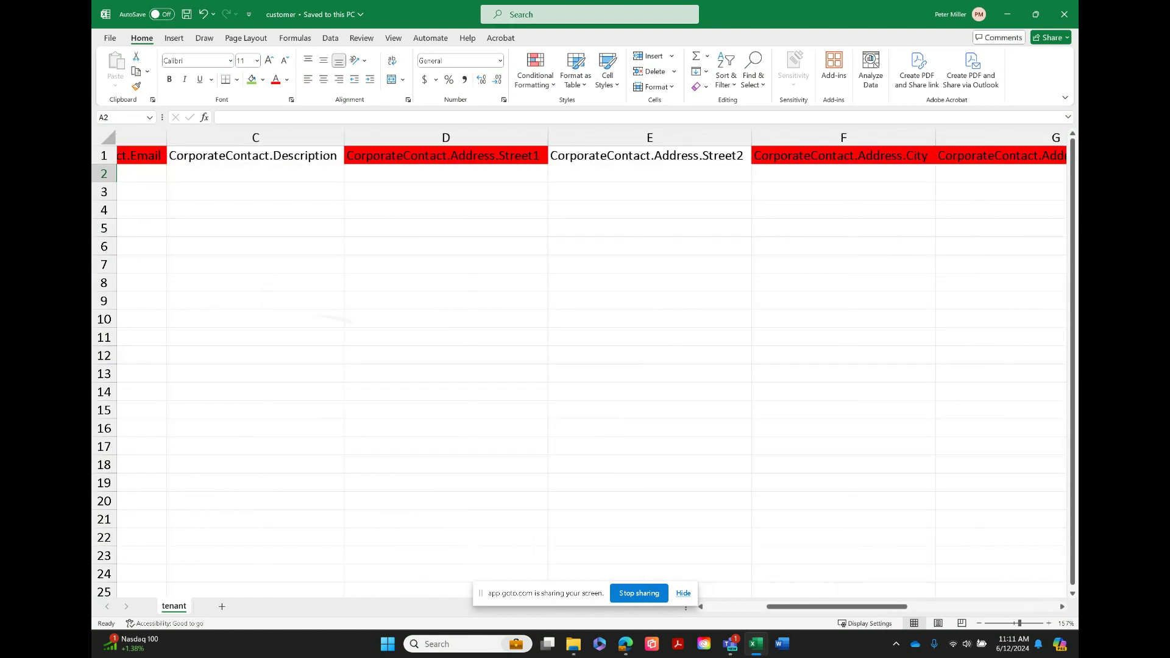
pyautogui.hscroll(-1, 585, 366)
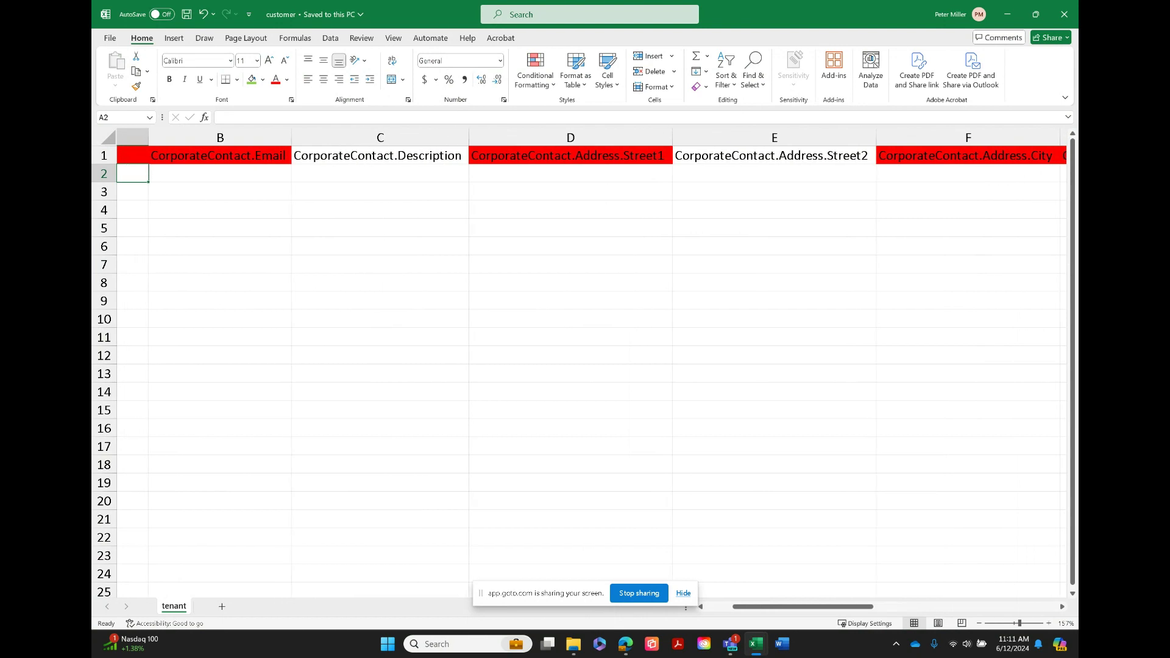
pyautogui.click(1065, 14)
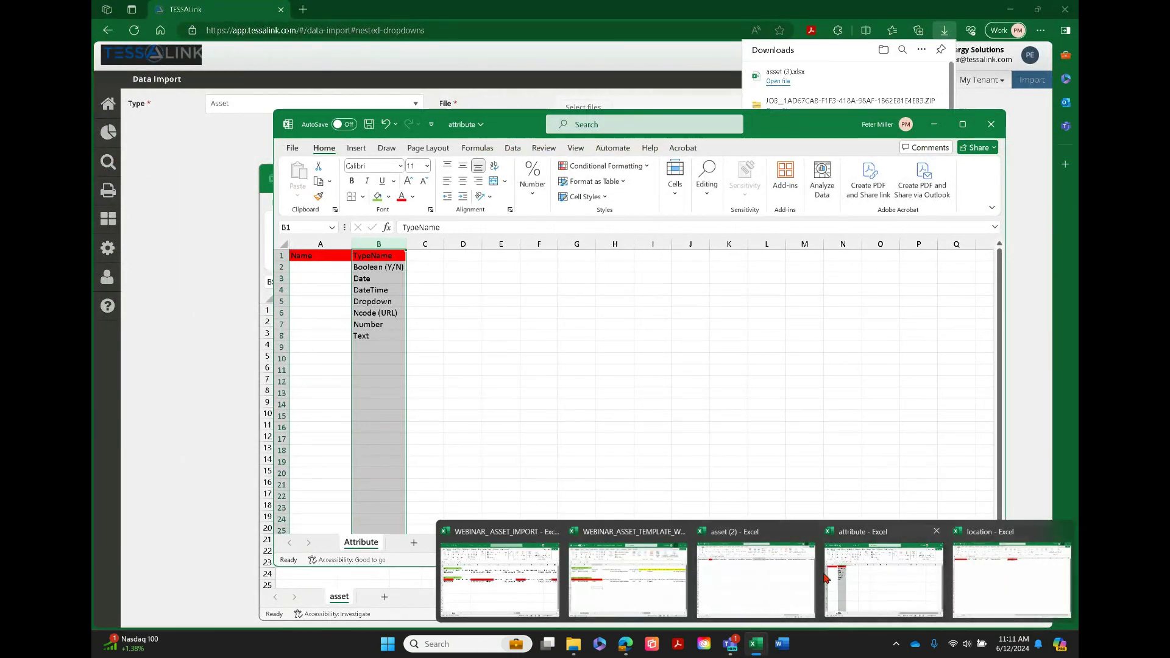
# Switch to the open location workbook and view its import columns, including the required Name and TenantName fields
pyautogui.click(786, 582)
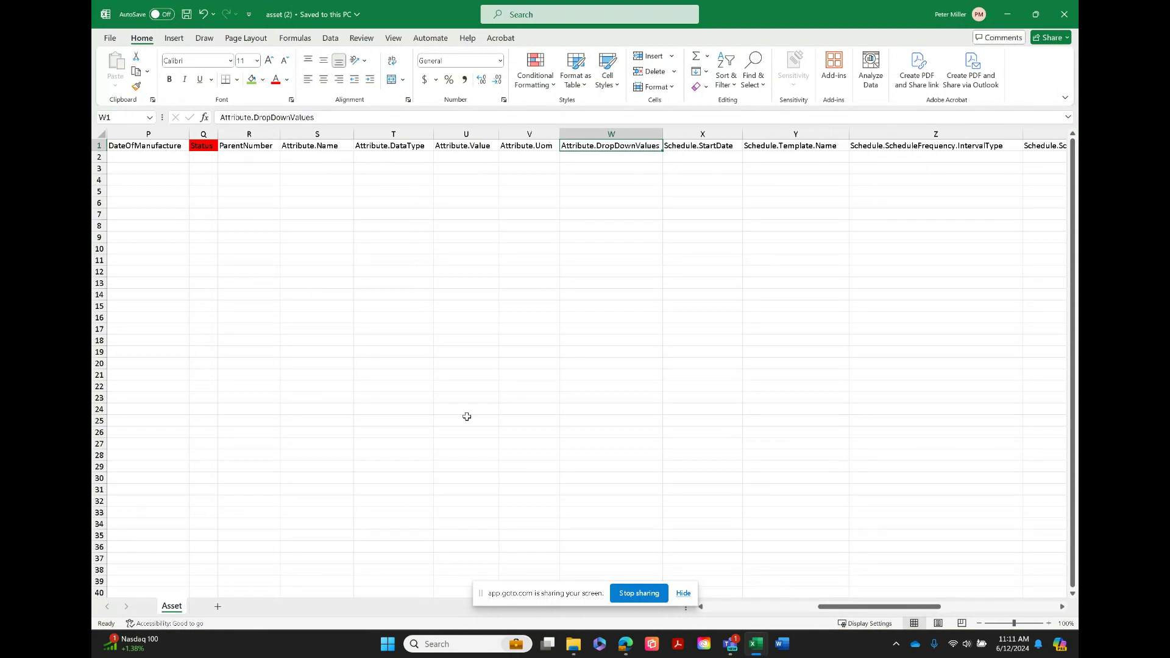
pyautogui.moveTo(758, 651)
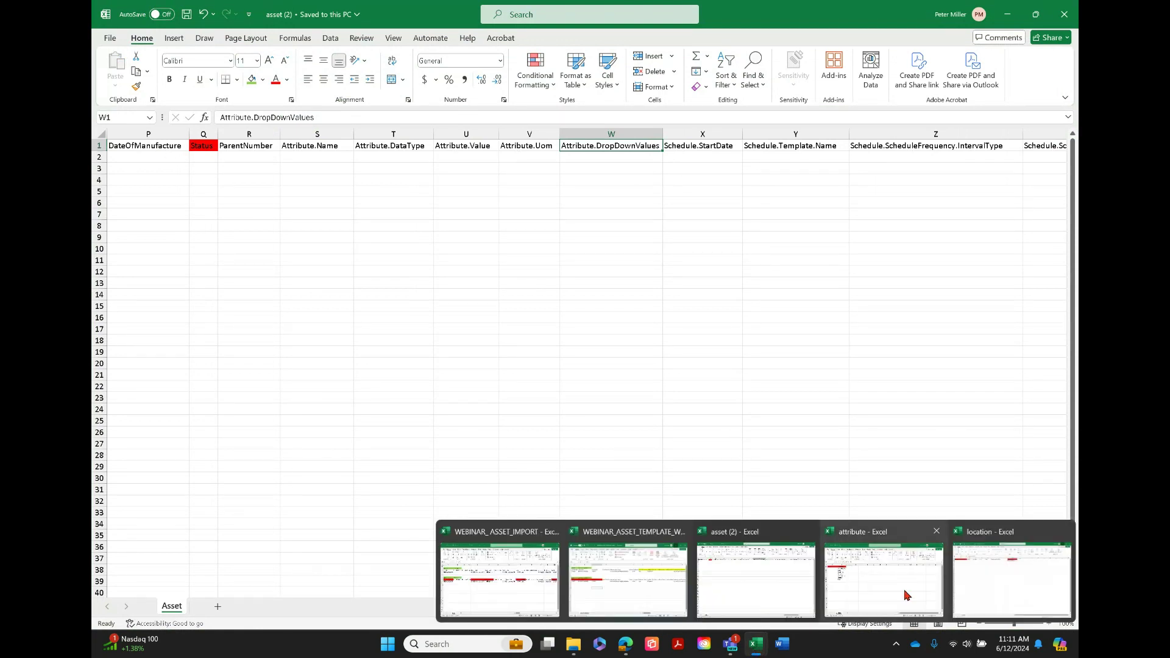
pyautogui.click(1012, 578)
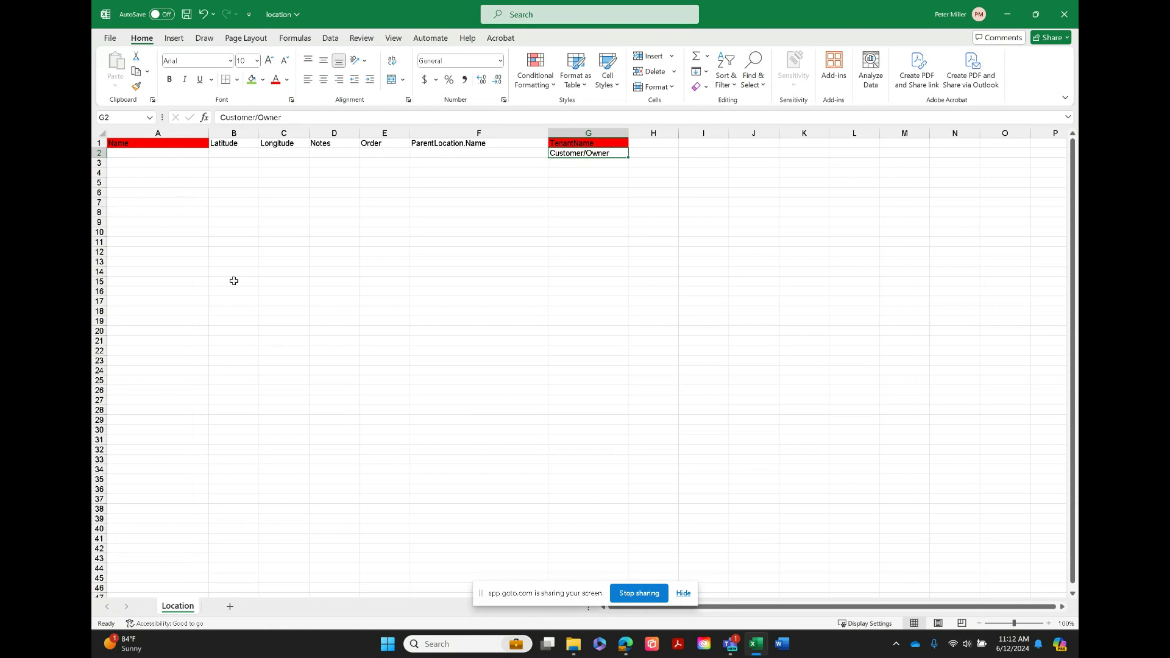
# Bring up the WEBINAR_ASSET_IMPORT workbook full screen and compare its asset export and import rows across the attribute columns
pyautogui.moveTo(756, 644)
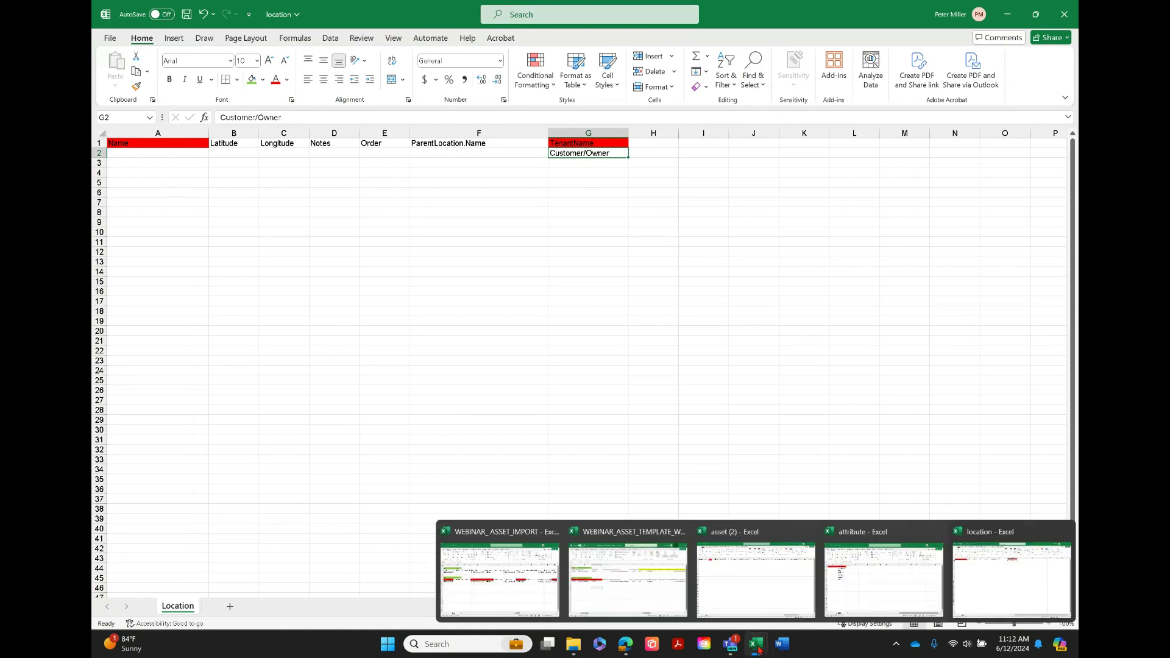
pyautogui.click(538, 582)
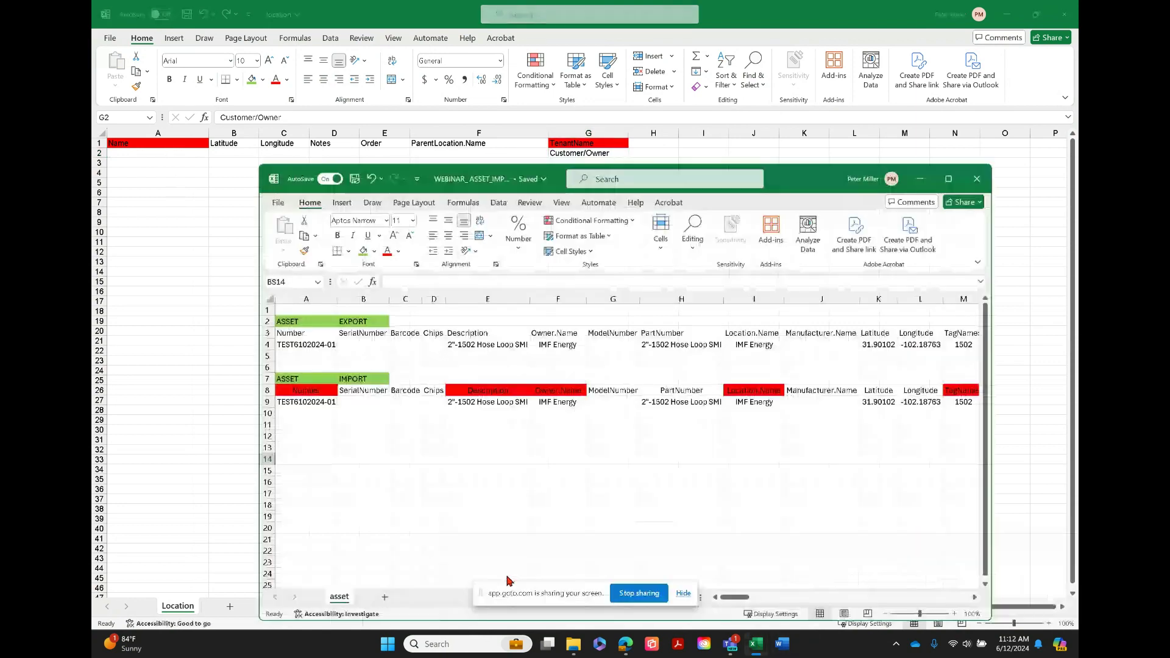
pyautogui.click(948, 179)
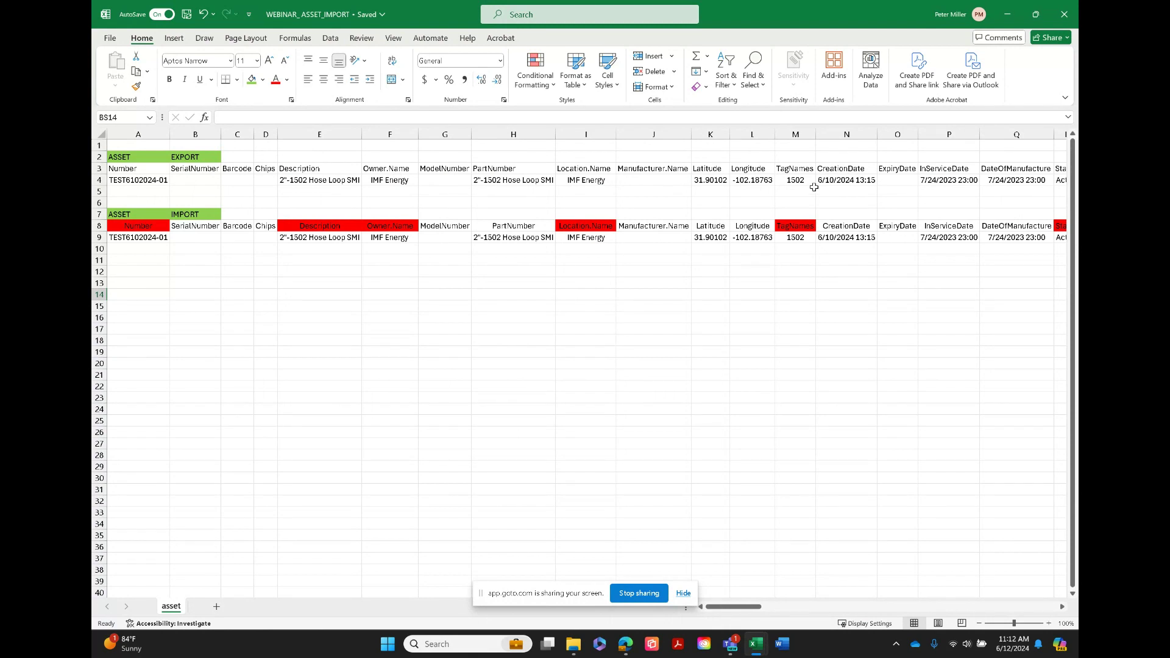
pyautogui.moveTo(732, 607); pyautogui.dragTo(589, 561)
pyautogui.moveTo(734, 611); pyautogui.dragTo(786, 595)
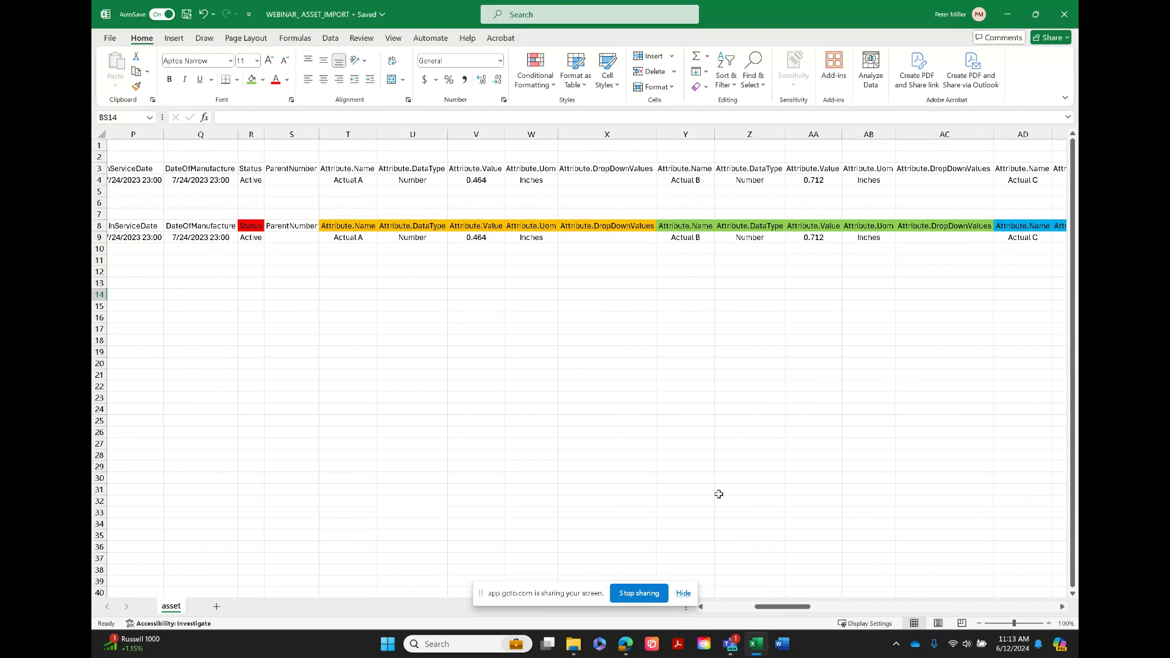
pyautogui.moveTo(773, 610); pyautogui.dragTo(856, 611)
pyautogui.moveTo(863, 612); pyautogui.dragTo(780, 620)
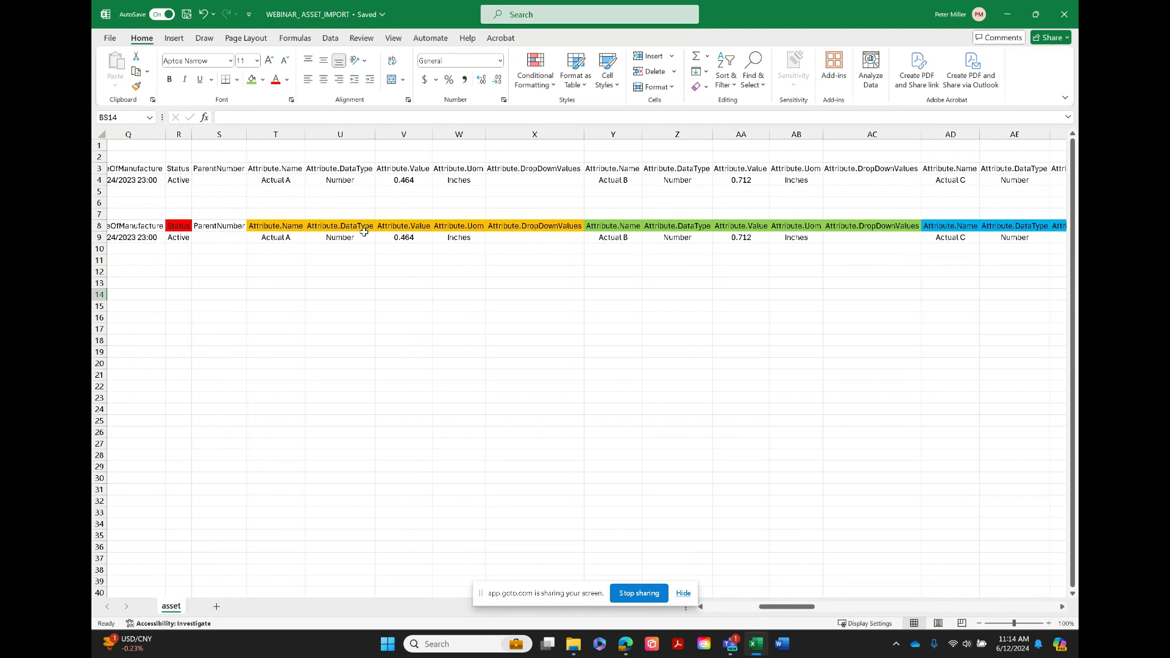
# Enter 10FT;20FT;30FT; as the first Attribute.DropDownValues entry in cell X9 of the import row
pyautogui.click(506, 237)
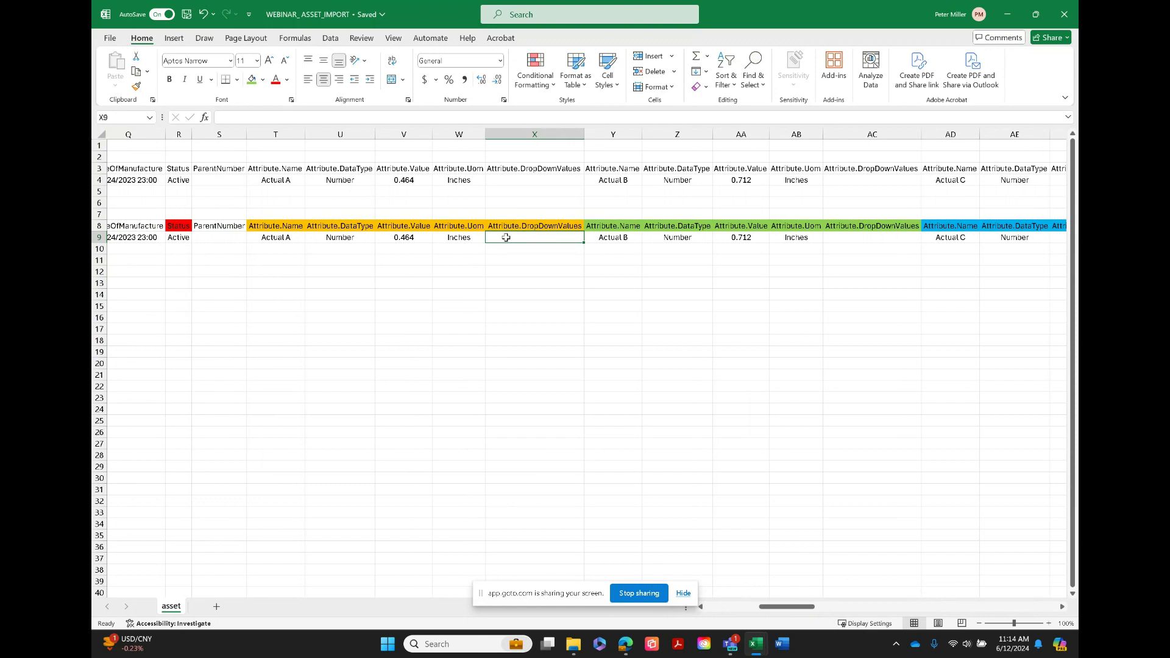
pyautogui.write('10FT')
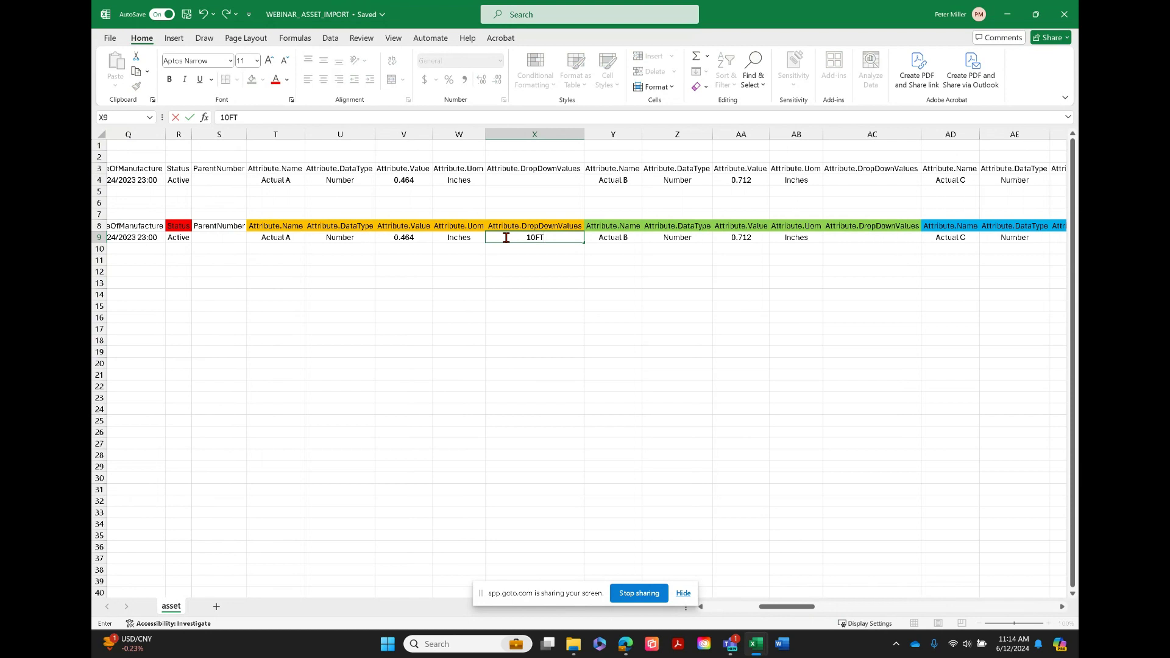
pyautogui.write(';20FT;30FT;')
# Review the schedule columns of the export and import rows, from StartDate to ScheduleWarning.Unit, then return to column A
pyautogui.moveTo(765, 608); pyautogui.dragTo(935, 612)
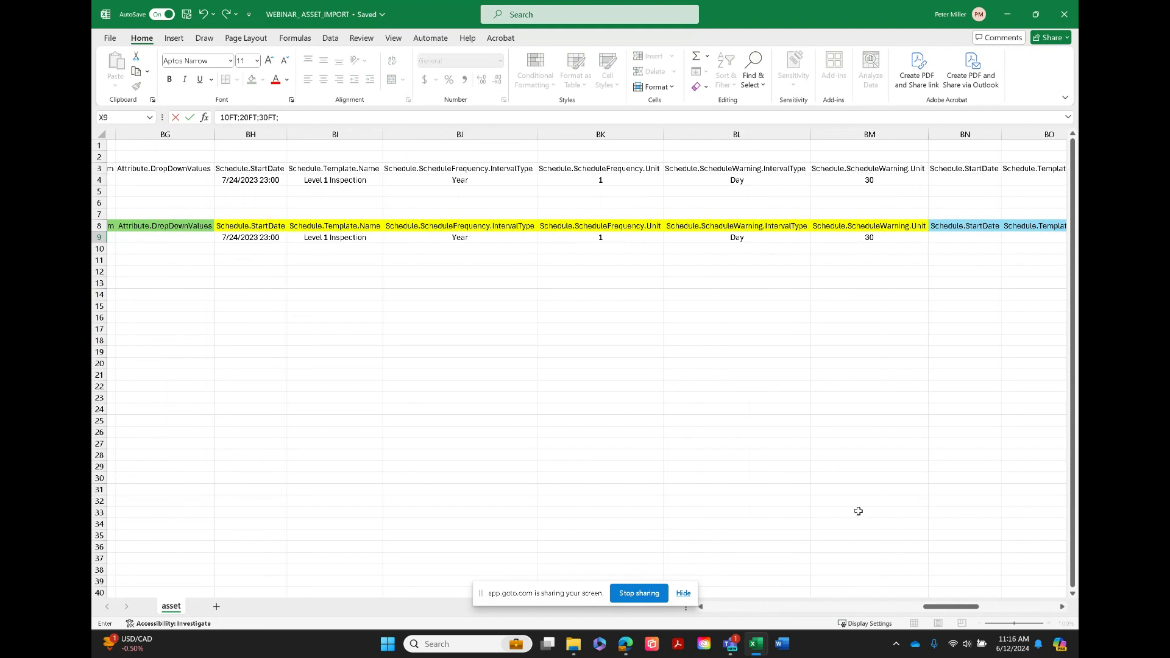
pyautogui.moveTo(951, 609)
pyautogui.mouseDown()
pyautogui.moveTo(978, 610)
pyautogui.moveTo(950, 610)
pyautogui.mouseUp()
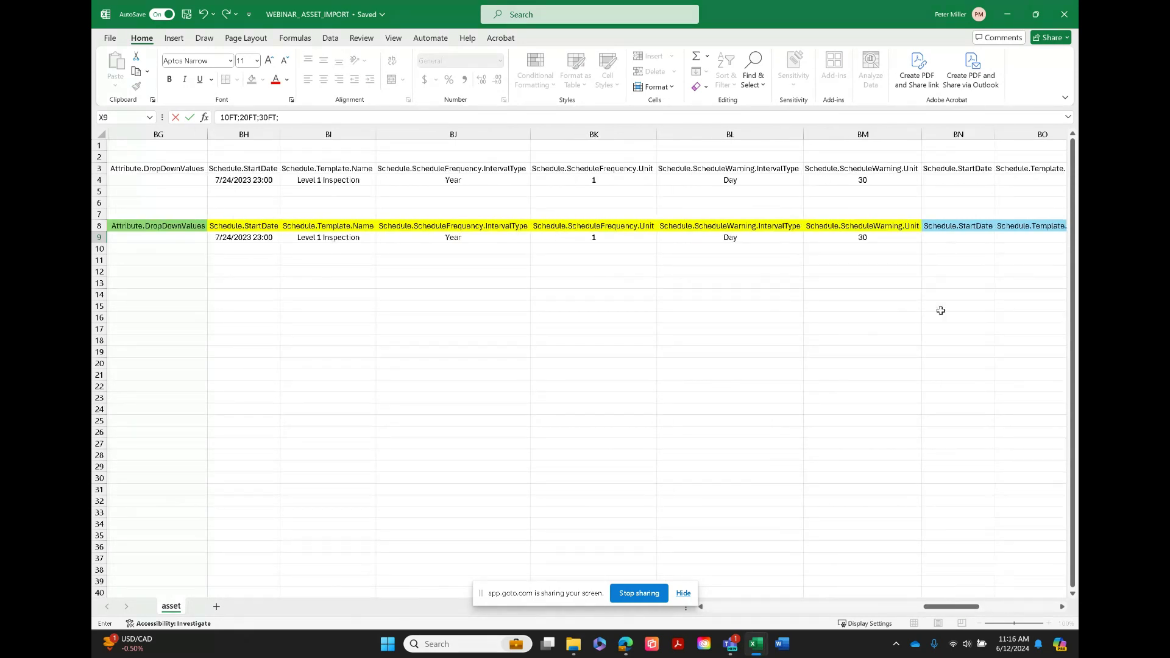
pyautogui.moveTo(941, 607); pyautogui.dragTo(701, 617)
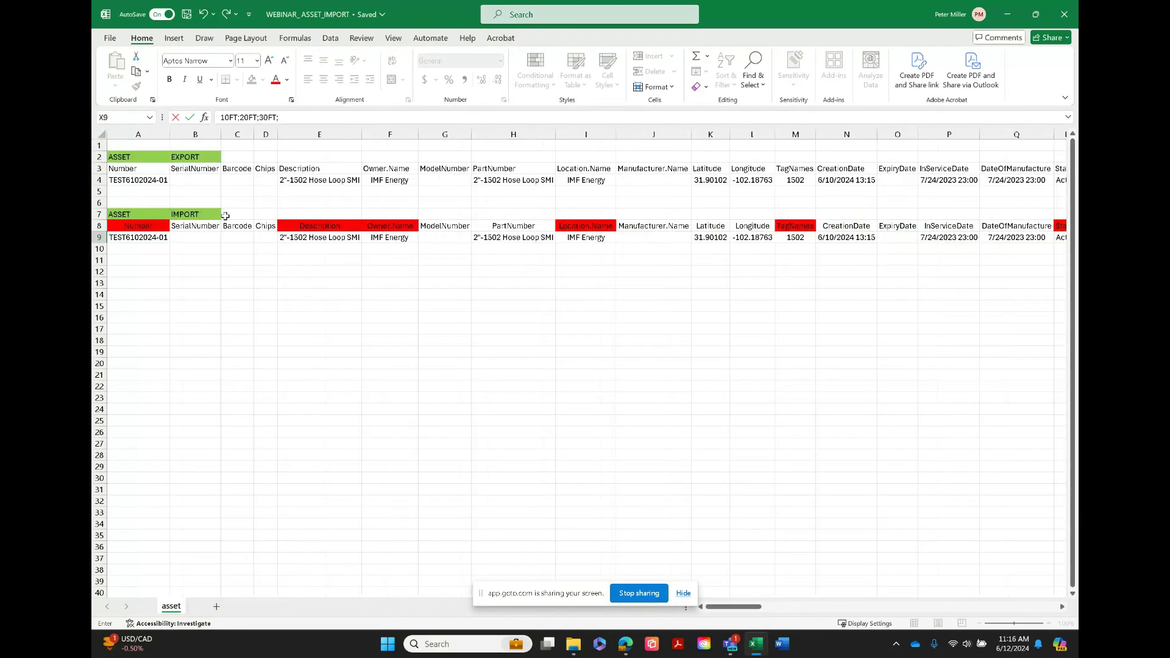
# Switch to the WEBINAR_ASSET_TEMPLATE_WEBSLING workbook to view its template export and import rows
pyautogui.moveTo(759, 648)
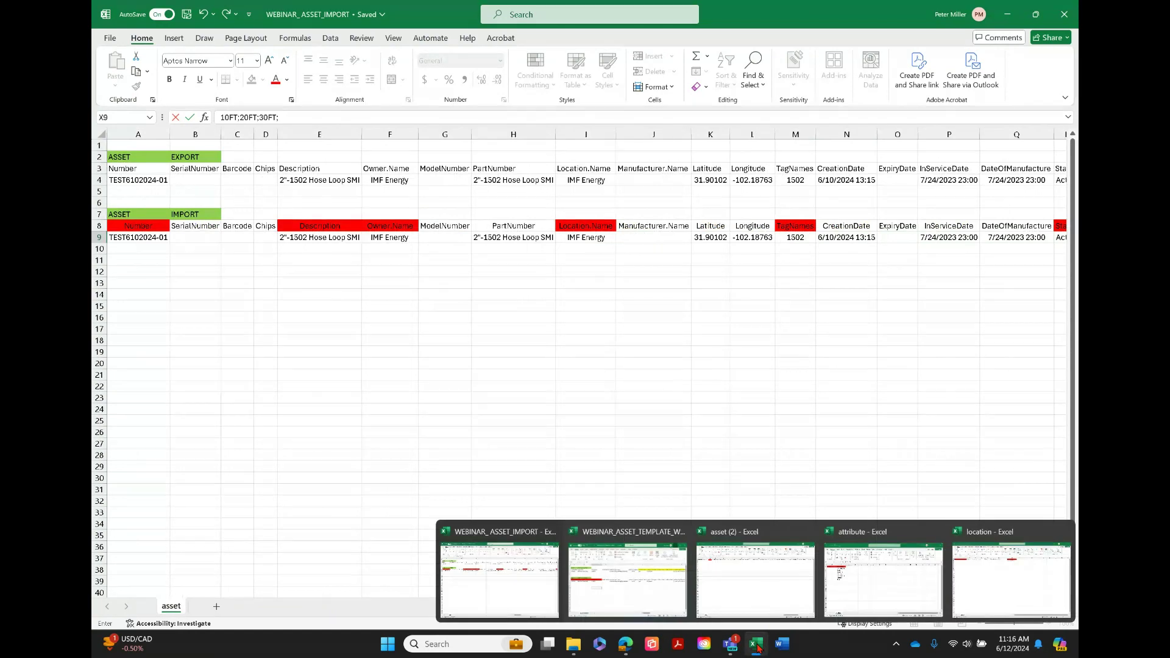
pyautogui.click(603, 584)
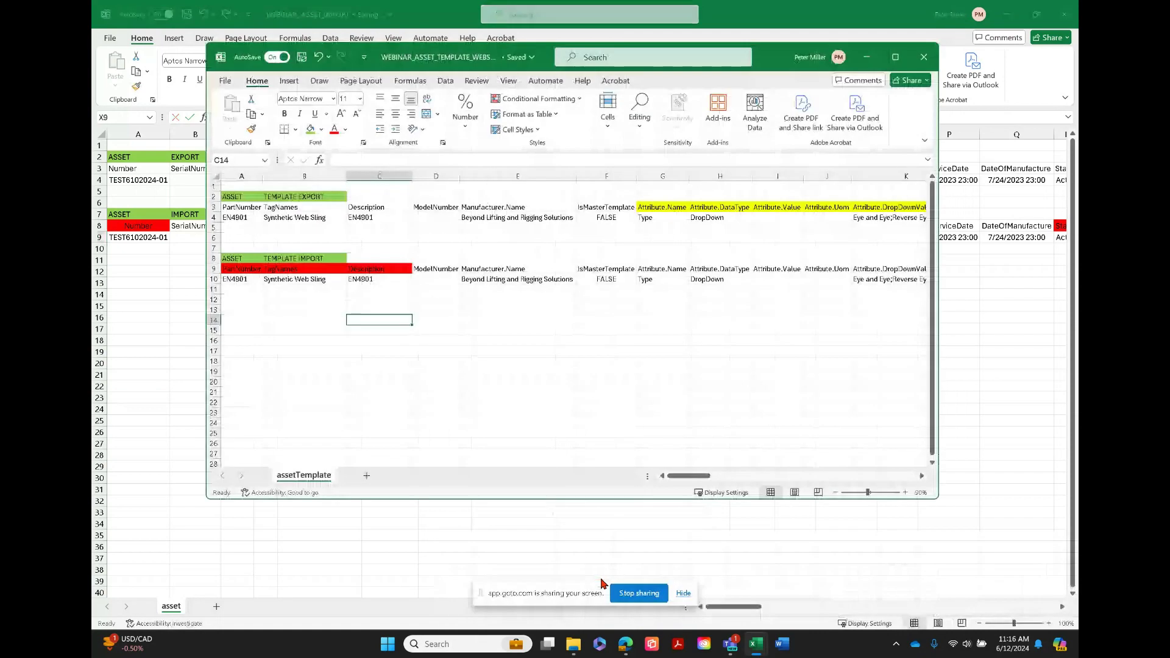
# Maximize the WEBINAR_ASSET_TEMPLATE_WEBSLING workbook and enlarge its template export and import rows from column A for reading
pyautogui.click(896, 56)
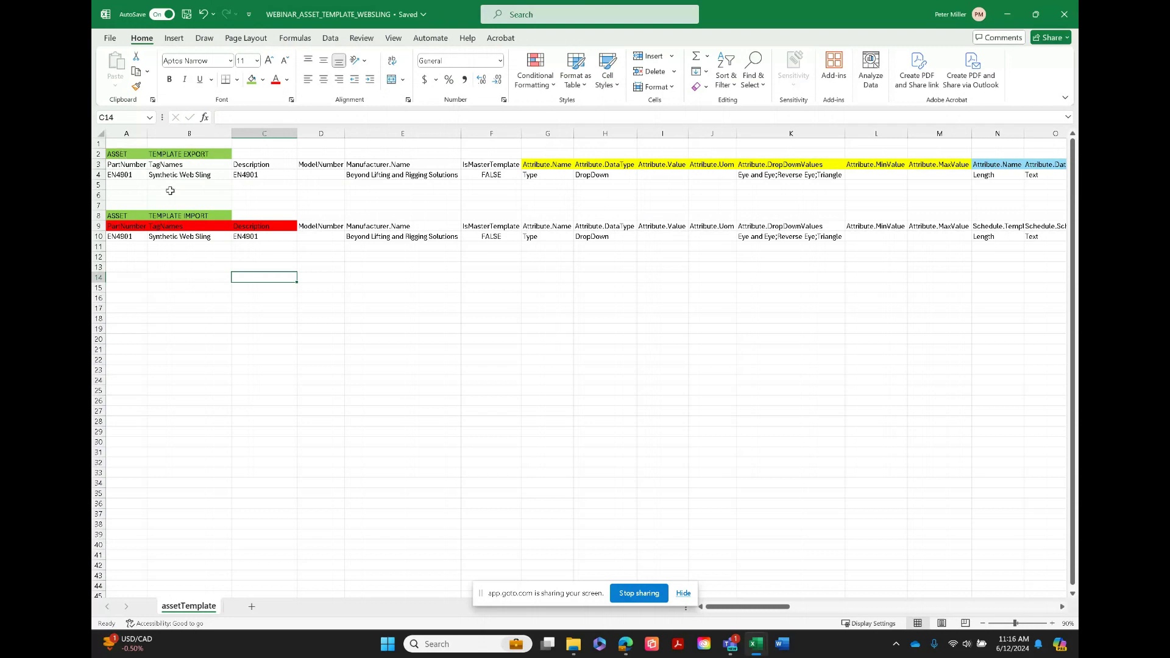
pyautogui.scroll(3, 170, 191)
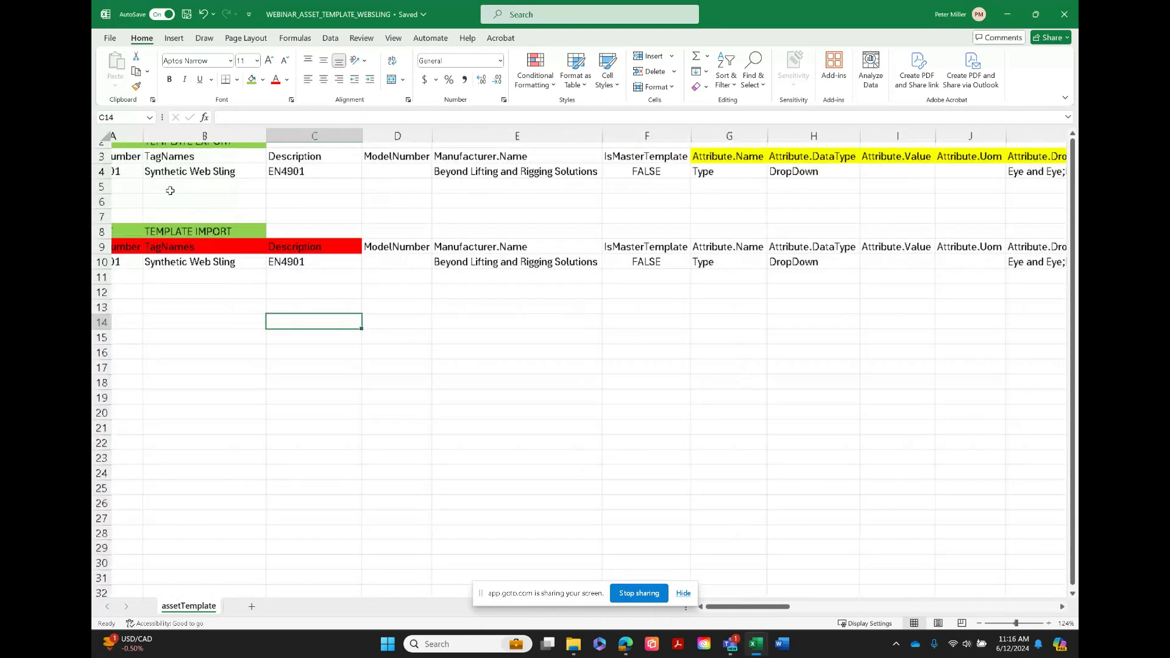
pyautogui.scroll(4, 170, 190)
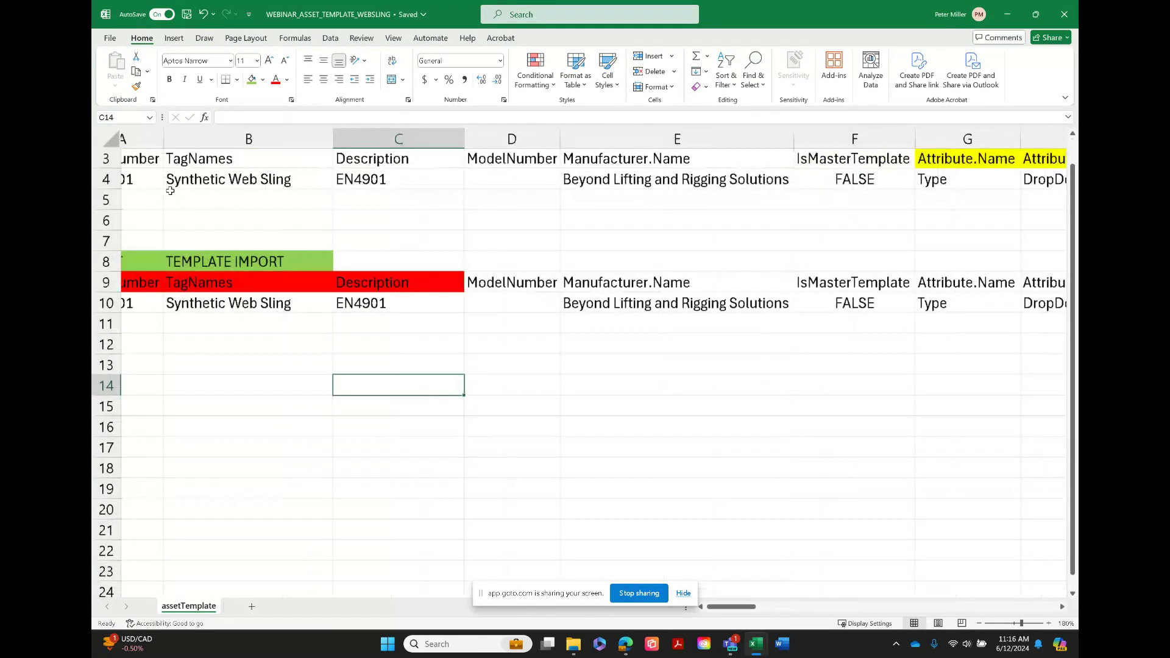
pyautogui.hscroll(-2, 170, 191)
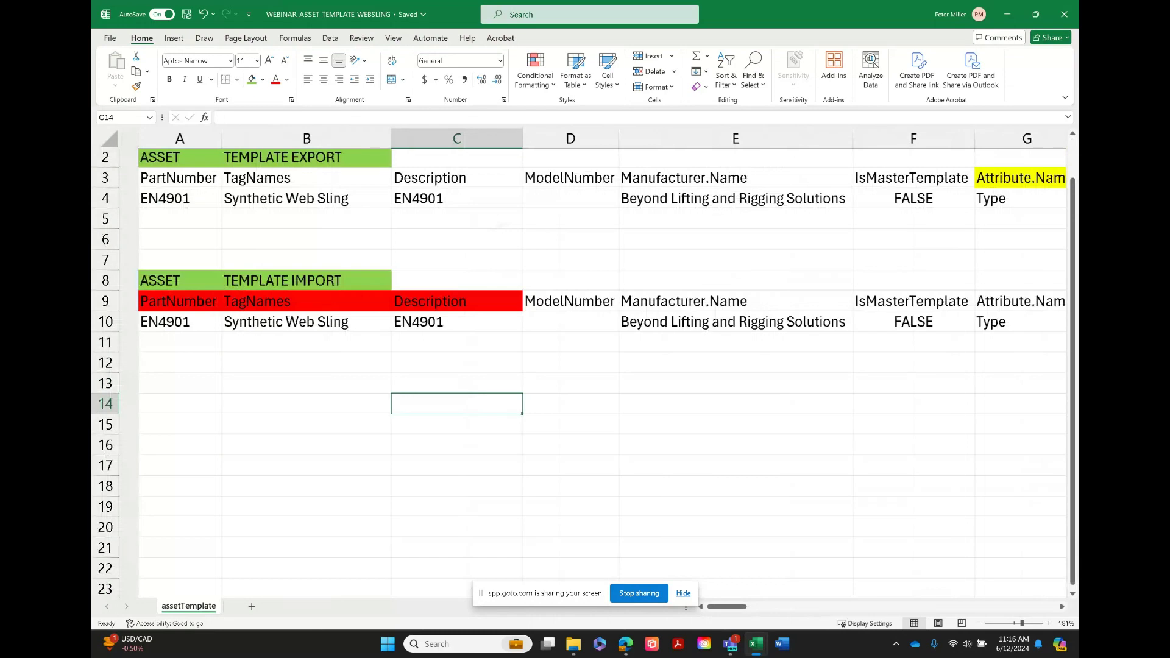
pyautogui.scroll(1, 583, 364)
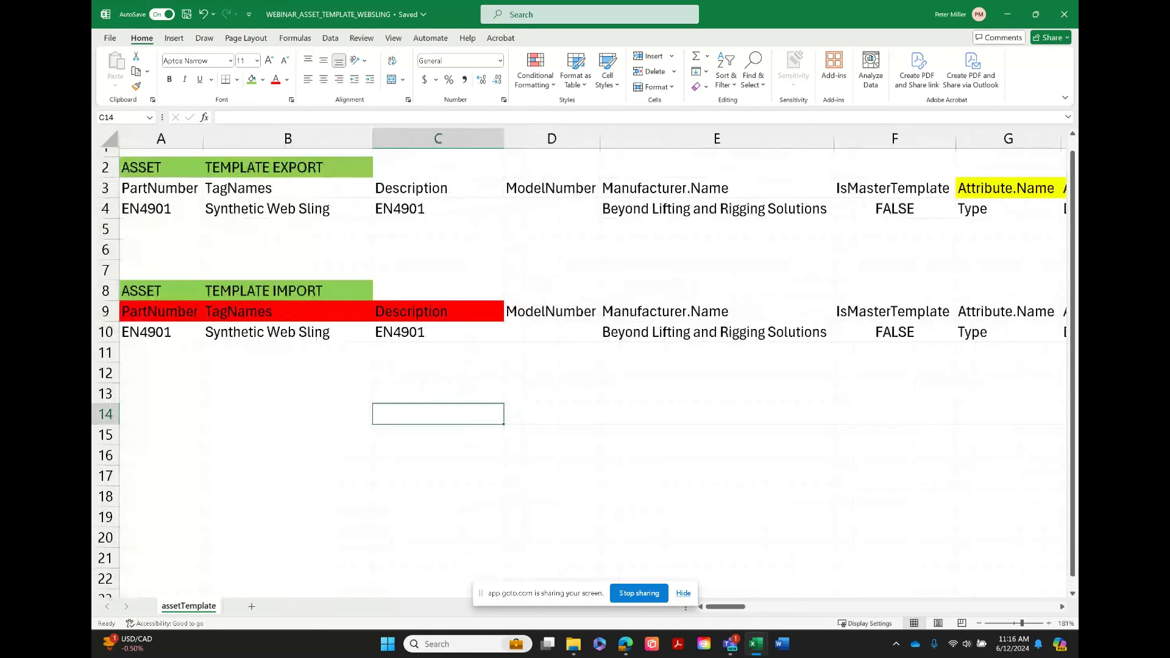
# Compare the template export and import rows across the attribute columns through Vertical WLL, then return to column A
pyautogui.hscroll(2, 592, 283)
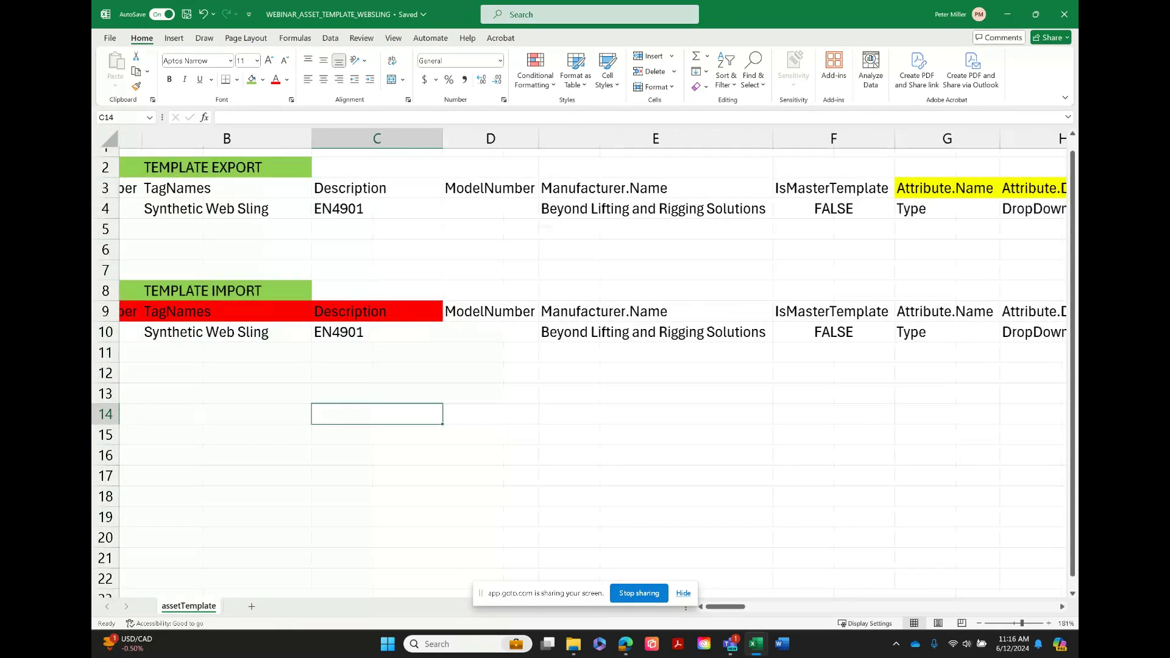
pyautogui.hscroll(6, 592, 284)
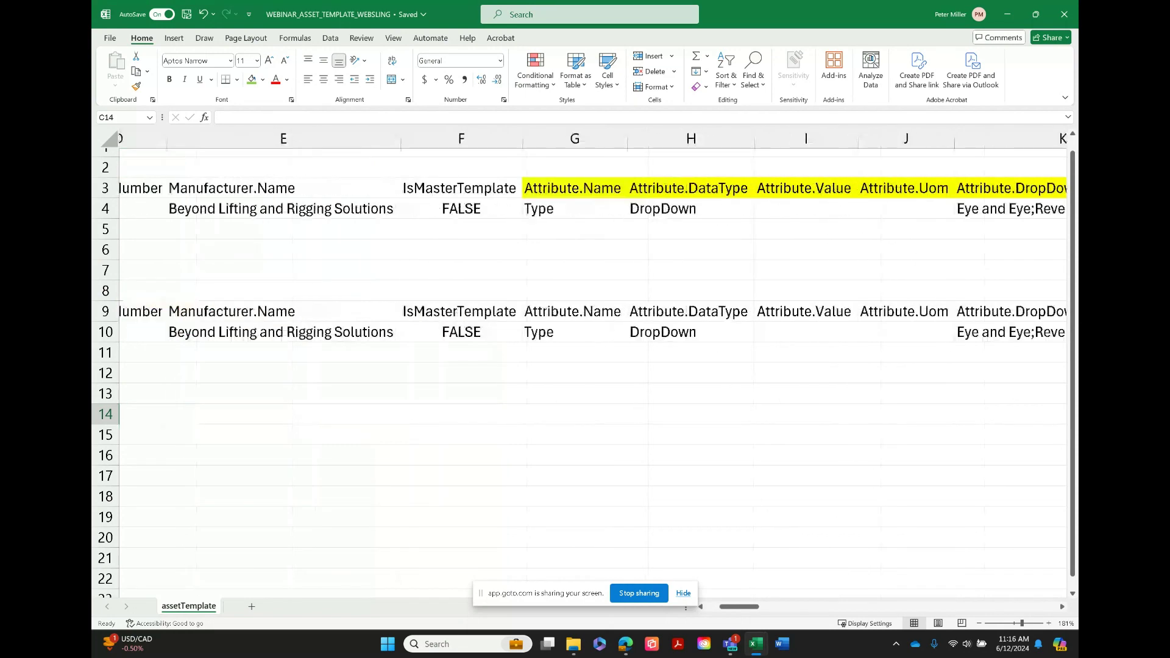
pyautogui.hscroll(6, 592, 283)
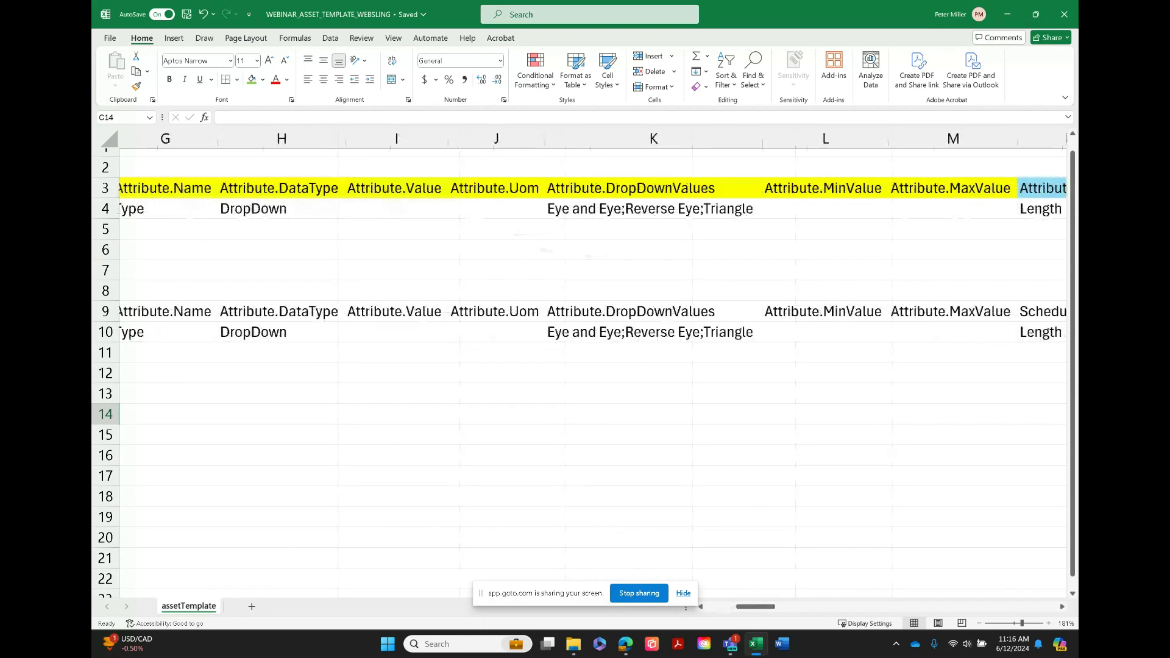
pyautogui.hscroll(4, 592, 284)
pyautogui.hscroll(1, 592, 284)
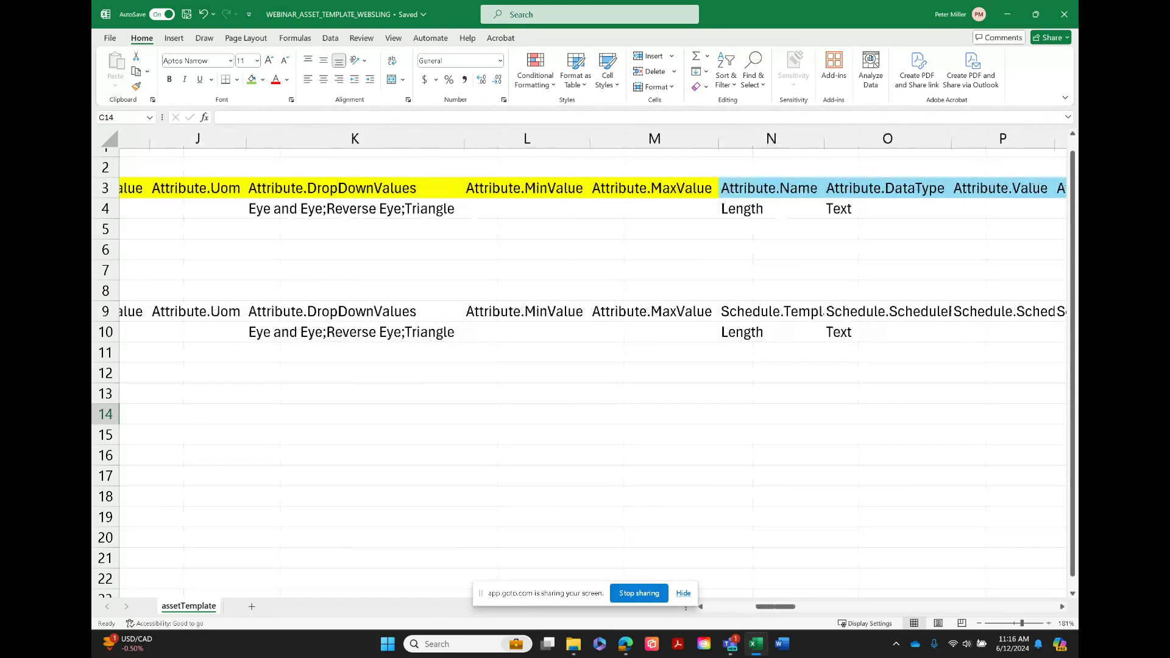
pyautogui.hscroll(15, 592, 284)
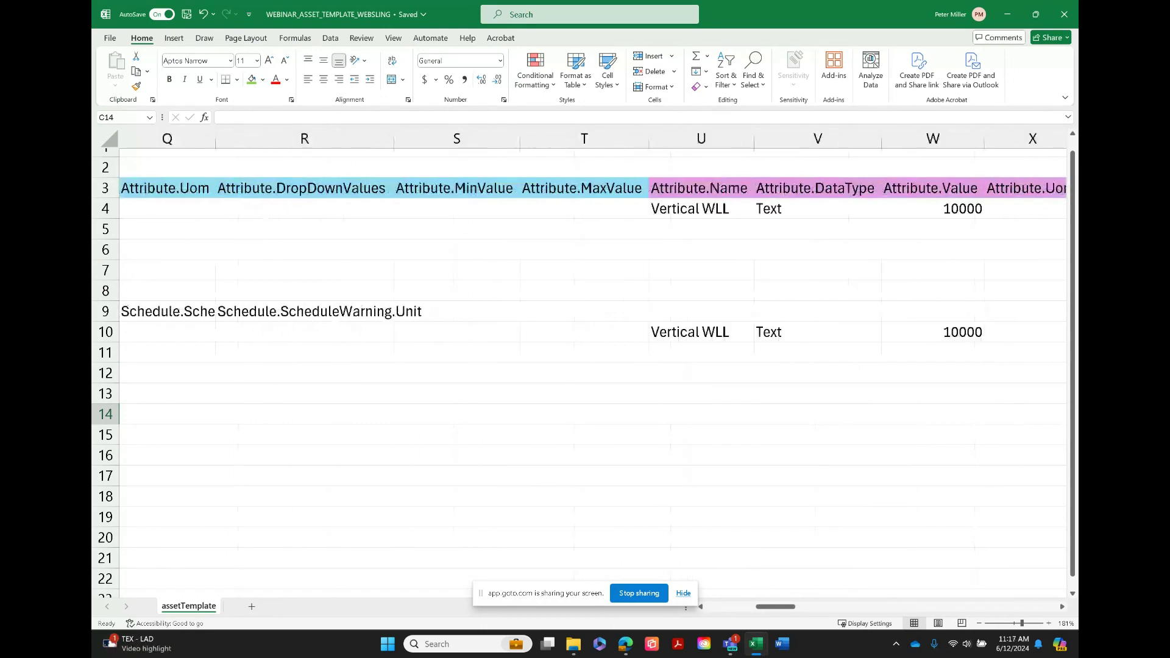
pyautogui.hscroll(1, 593, 283)
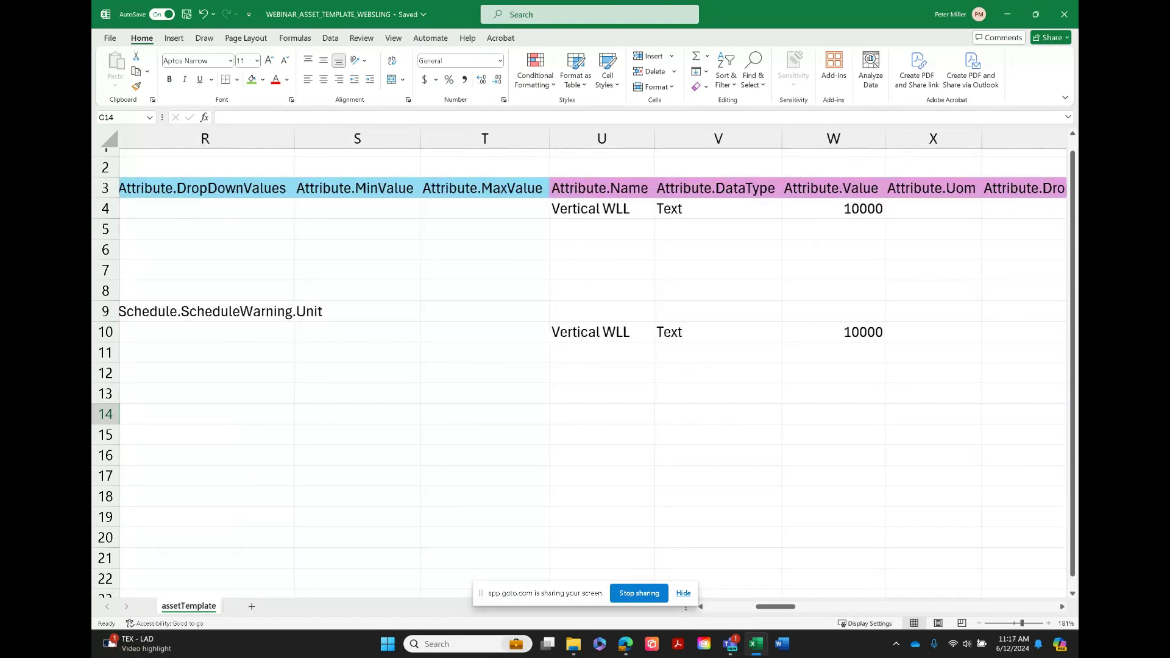
pyautogui.hscroll(-2, 592, 283)
pyautogui.hscroll(-4, 593, 244)
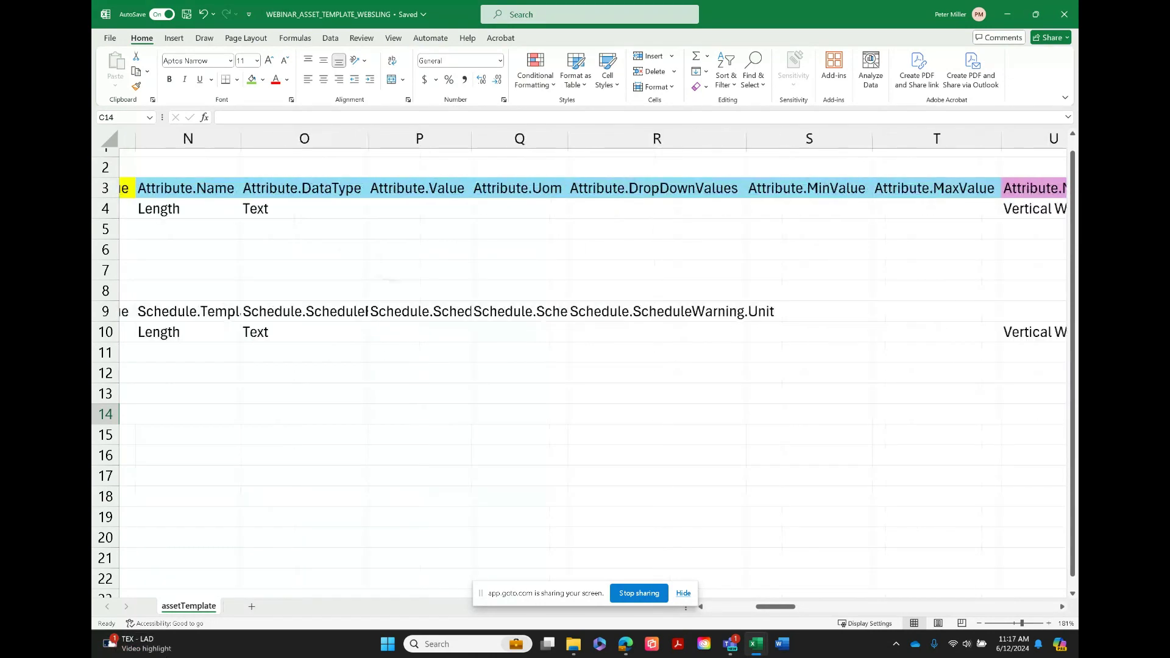
pyautogui.hscroll(-3, 593, 244)
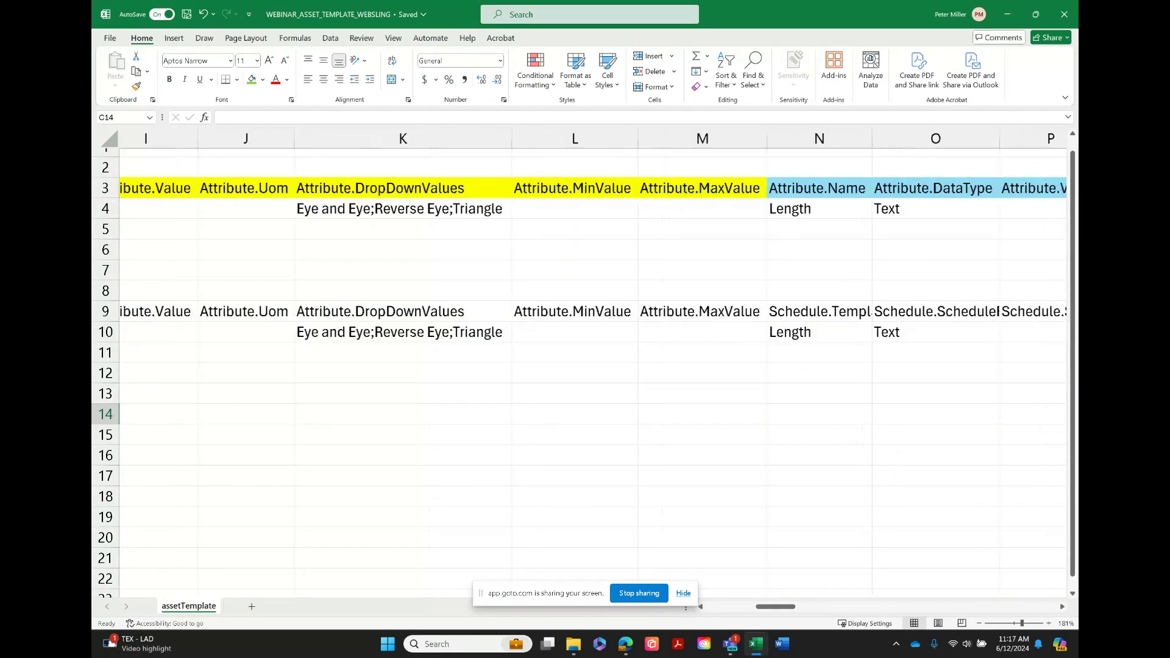
pyautogui.hscroll(-3, 593, 243)
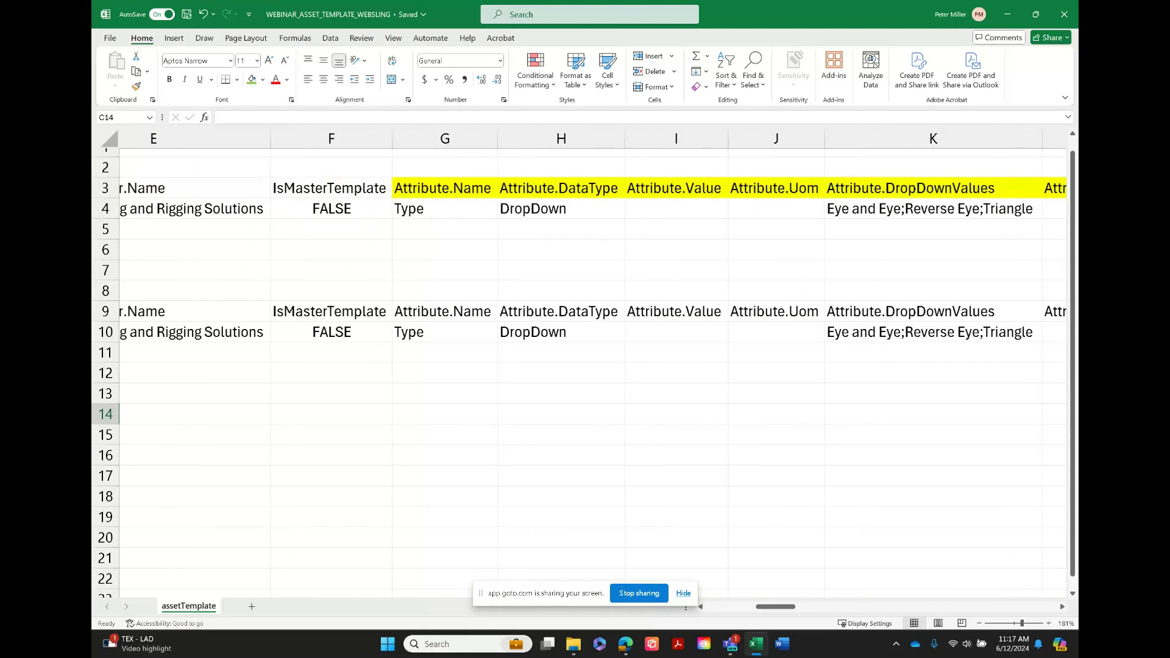
pyautogui.hscroll(-3, 593, 244)
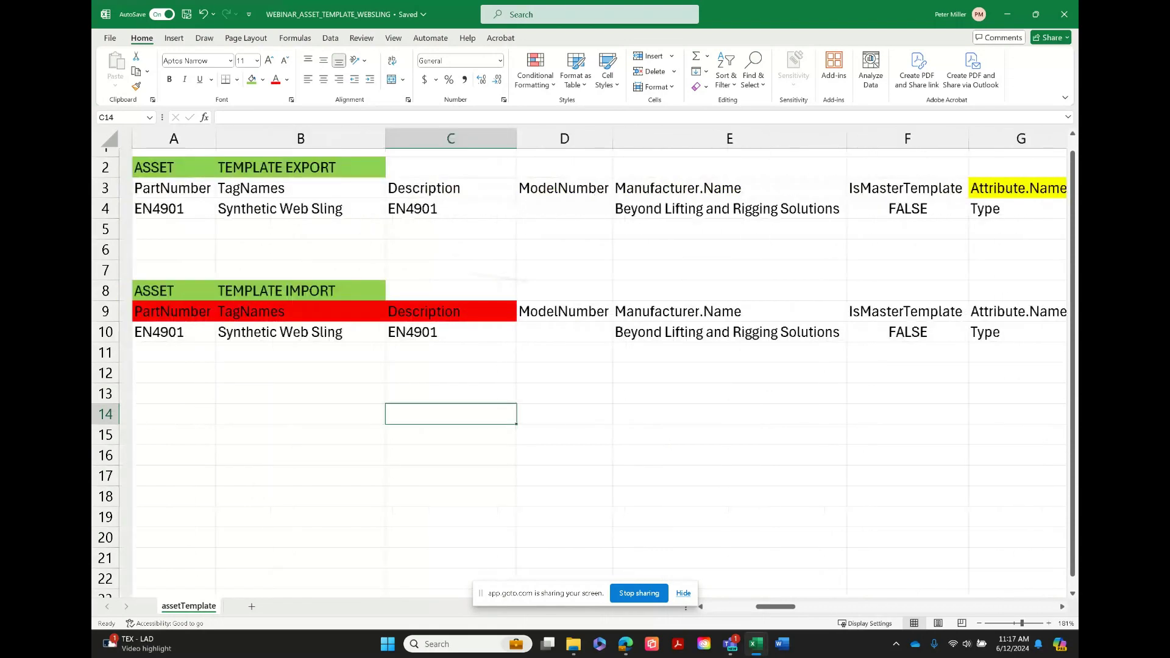
pyautogui.hscroll(-1, 593, 363)
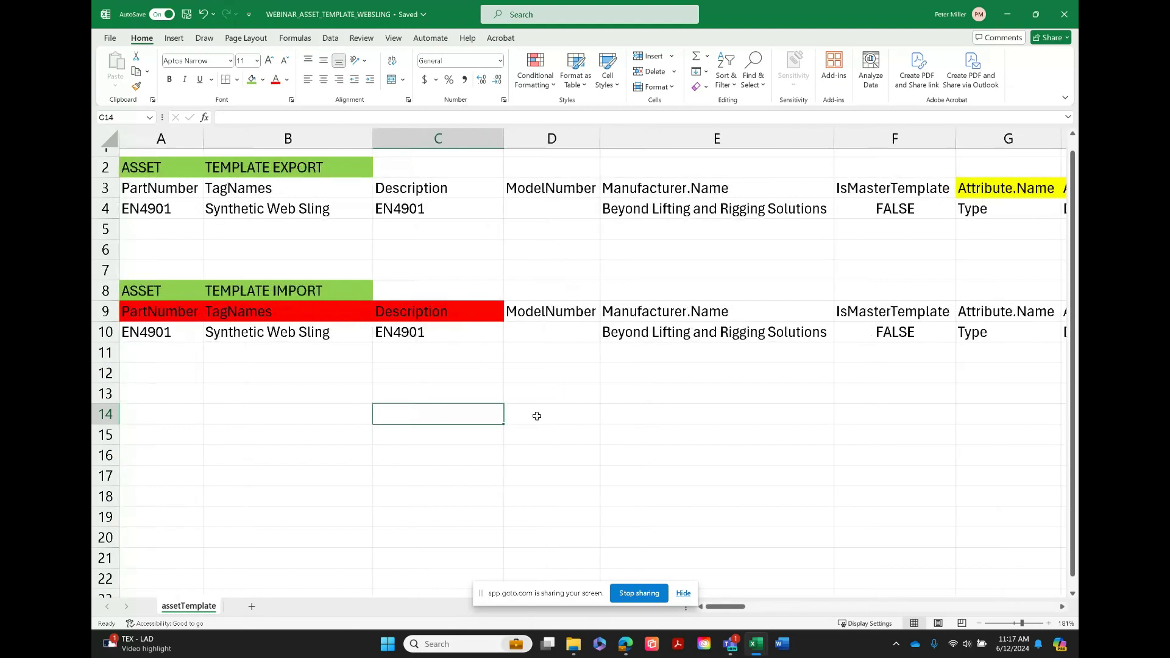
# Examine the Type and Length attribute columns of the export row against the import headers in row 9
pyautogui.moveTo(720, 607)
pyautogui.mouseDown()
pyautogui.moveTo(759, 606)
pyautogui.moveTo(711, 606)
pyautogui.mouseUp()
pyautogui.moveTo(739, 609); pyautogui.dragTo(758, 609)
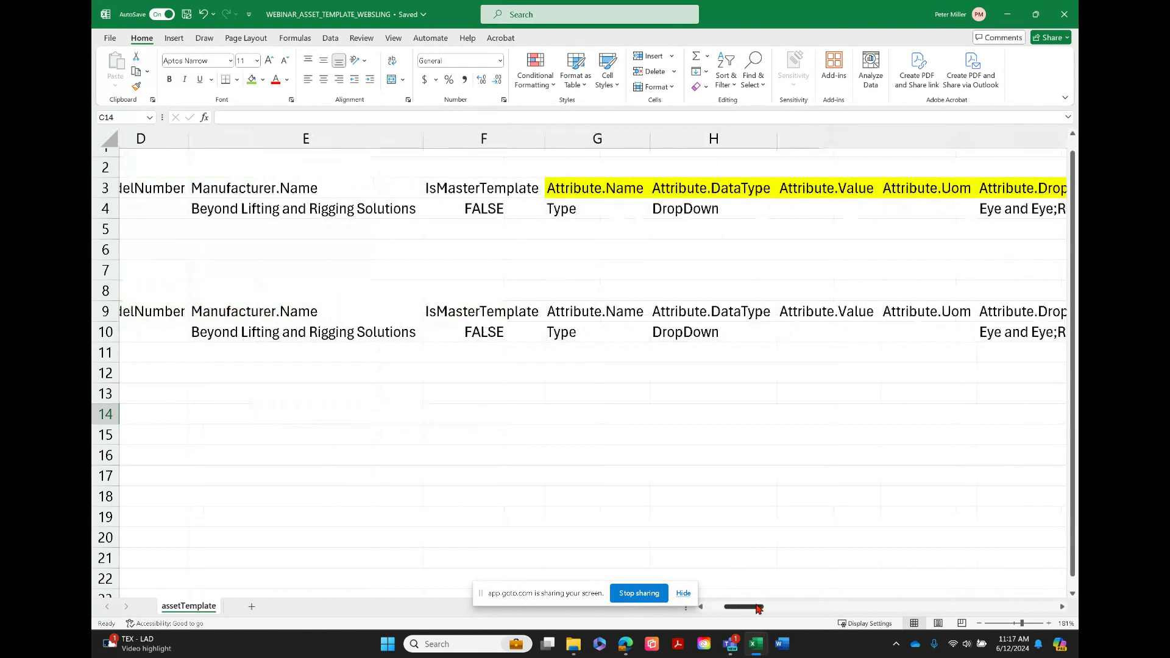
pyautogui.moveTo(757, 610); pyautogui.dragTo(769, 610)
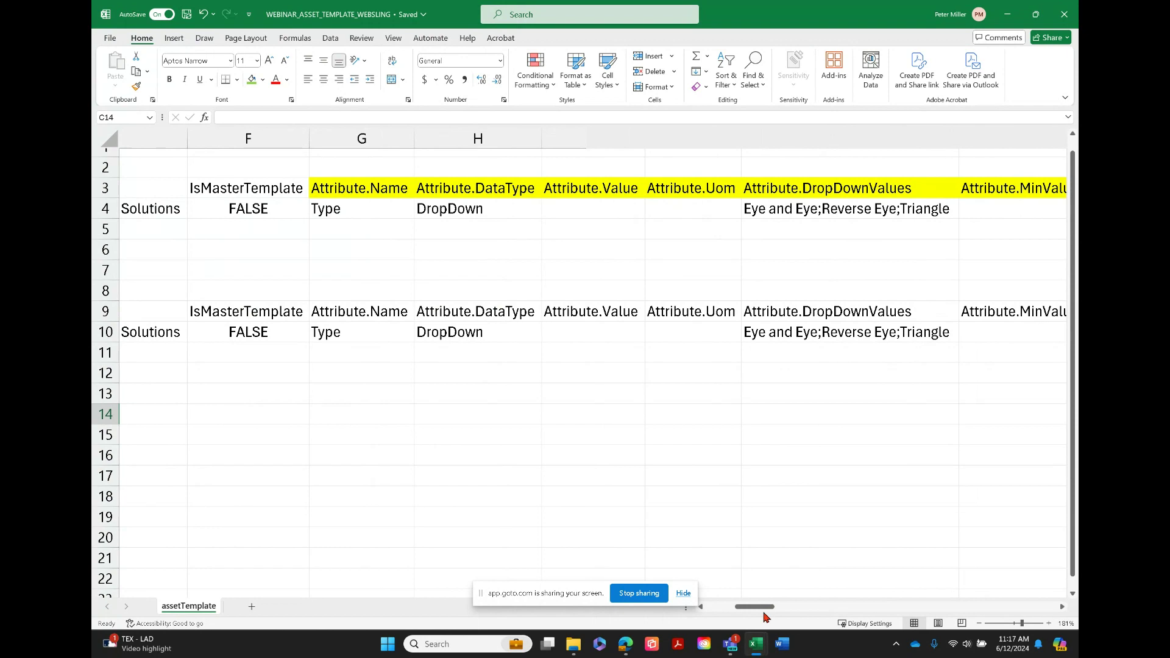
pyautogui.moveTo(766, 613); pyautogui.dragTo(805, 618)
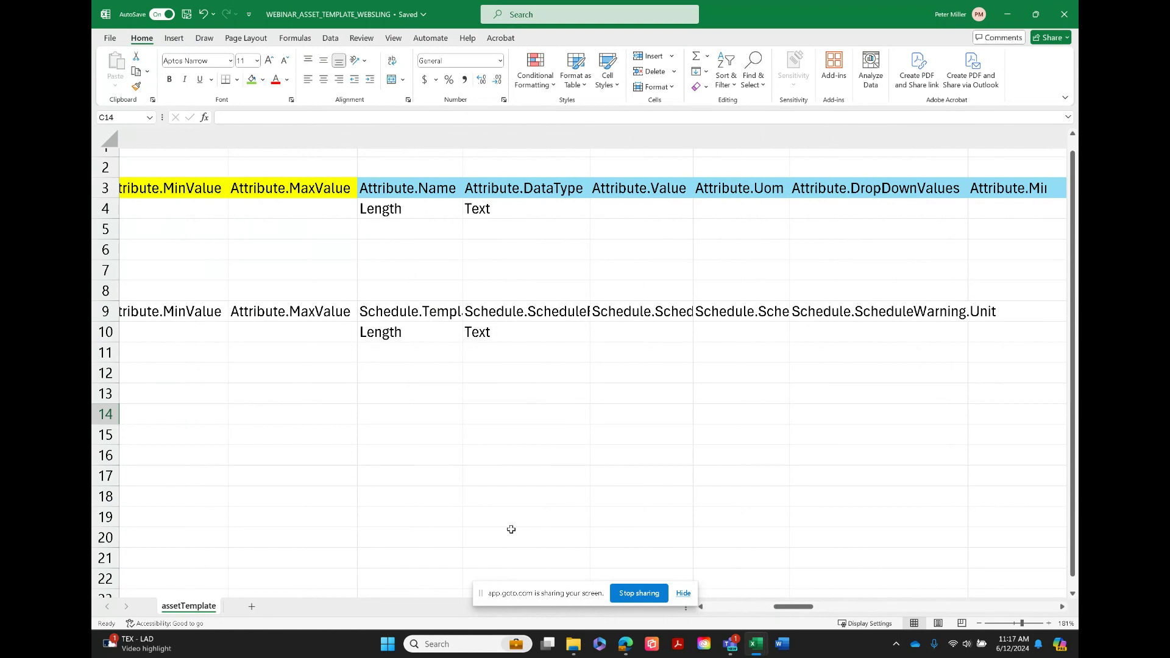
# Copy import header cells L9 through S9, starting at Attribute.MinValue, and paste them starting at T9
pyautogui.moveTo(795, 607)
pyautogui.mouseDown()
pyautogui.moveTo(996, 612)
pyautogui.moveTo(776, 606)
pyautogui.mouseUp()
pyautogui.click(600, 315)
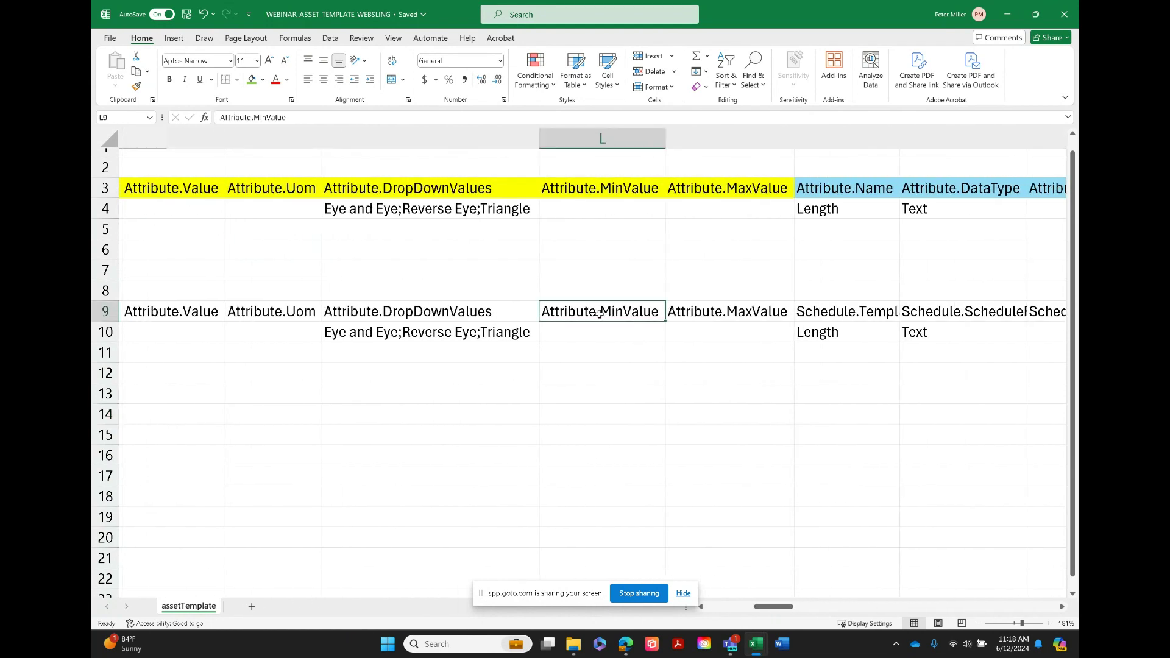
pyautogui.hotkey('shift', 'Right')
pyautogui.hotkey('shift', 'Right')
pyautogui.hotkey('shift', 'Right')
pyautogui.hotkey('shift', 'Right')
pyautogui.hotkey('shift', 'Right')
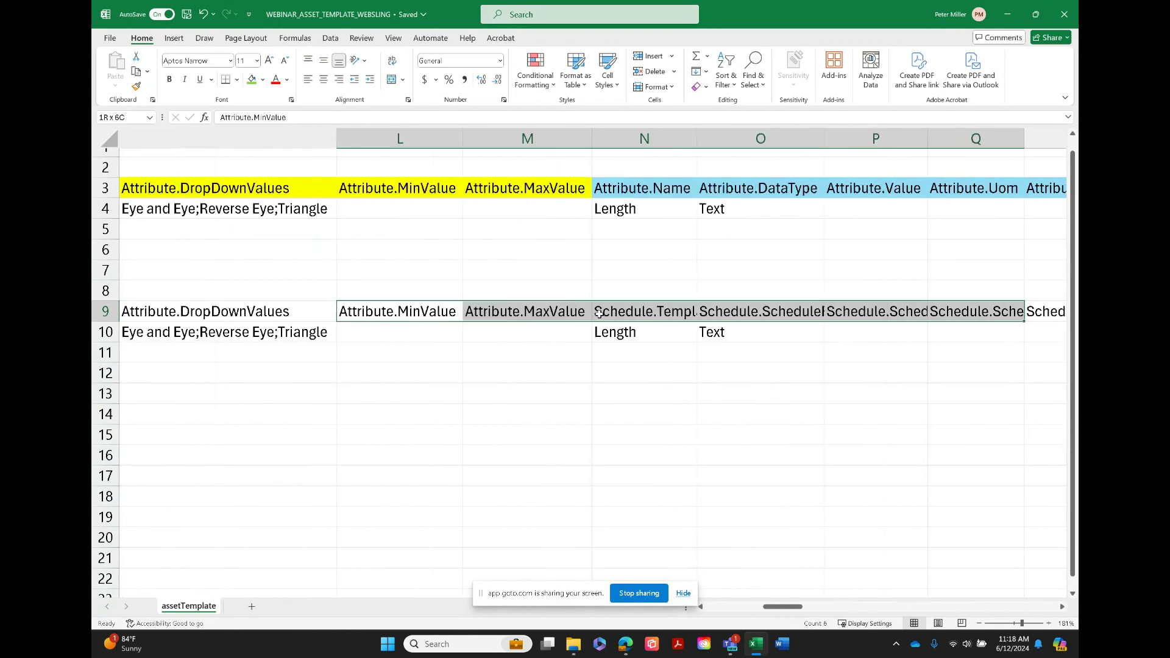
pyautogui.hotkey('shift', 'Right')
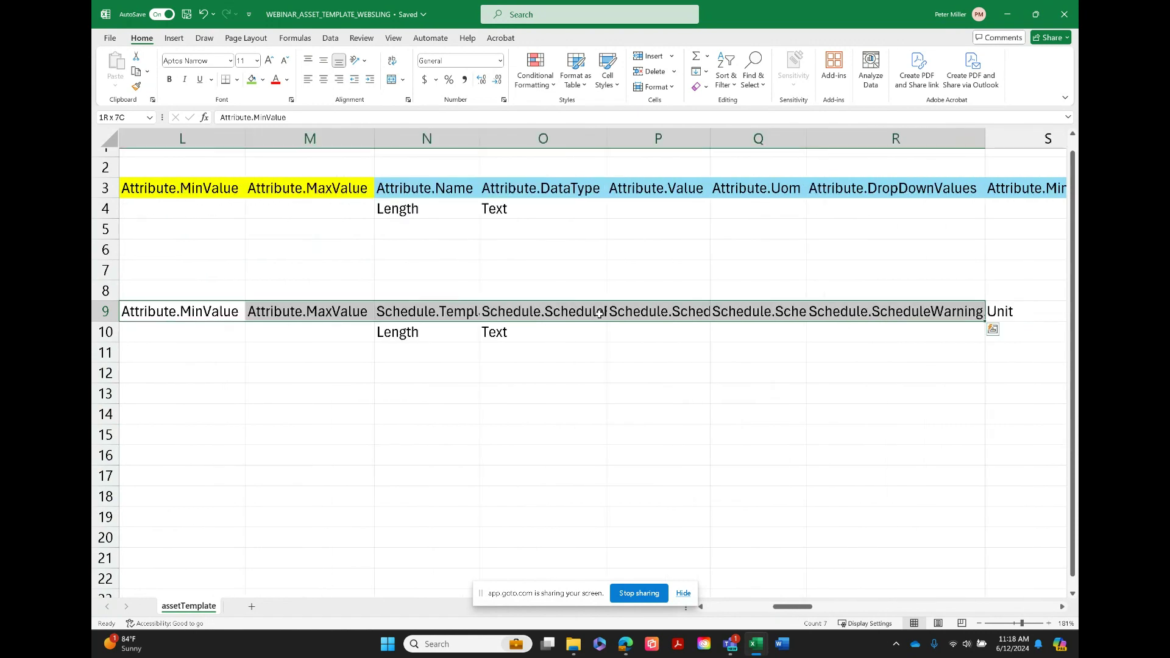
pyautogui.hotkey('shift', 'Right')
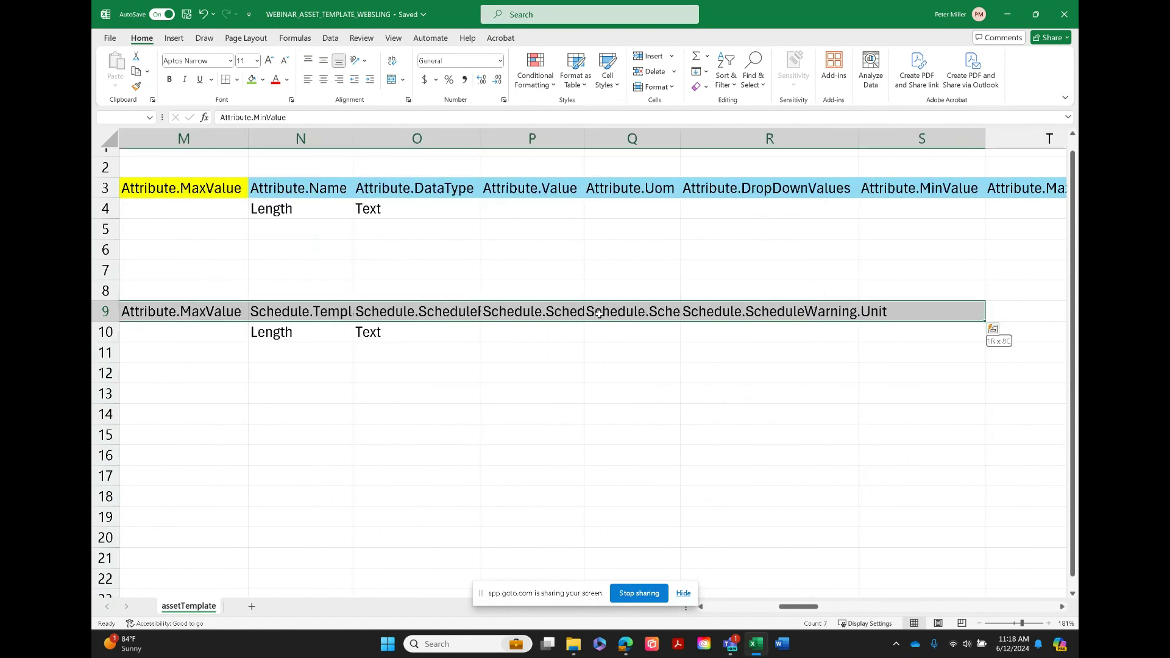
pyautogui.hotkey('ctrl', 'c')
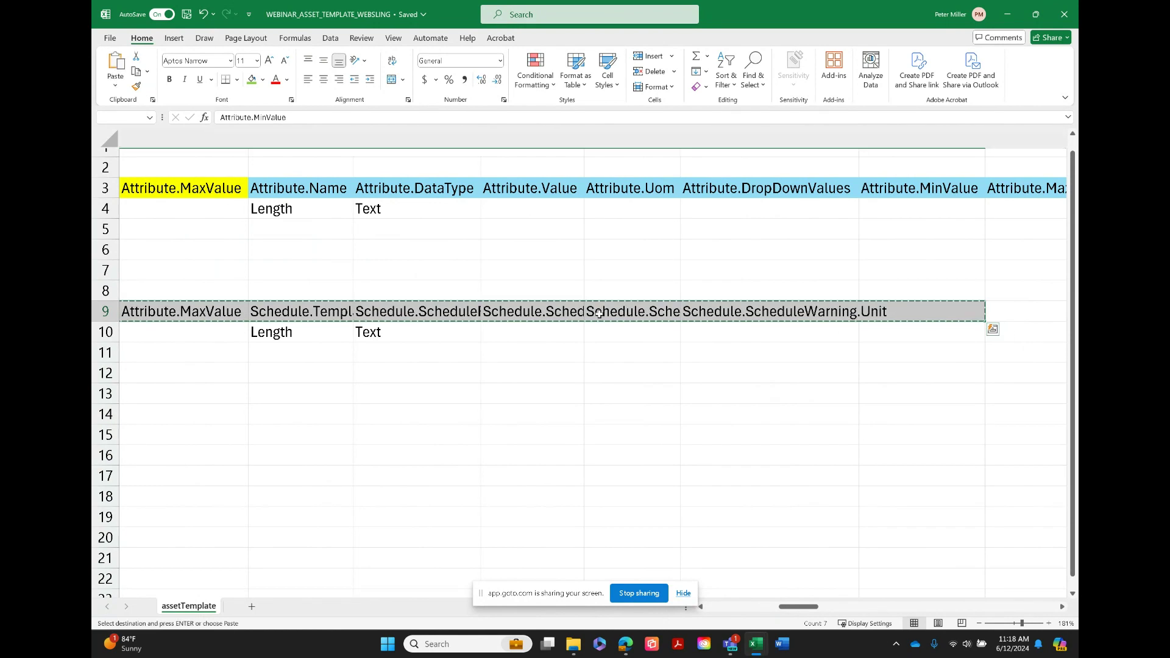
pyautogui.click(1011, 312)
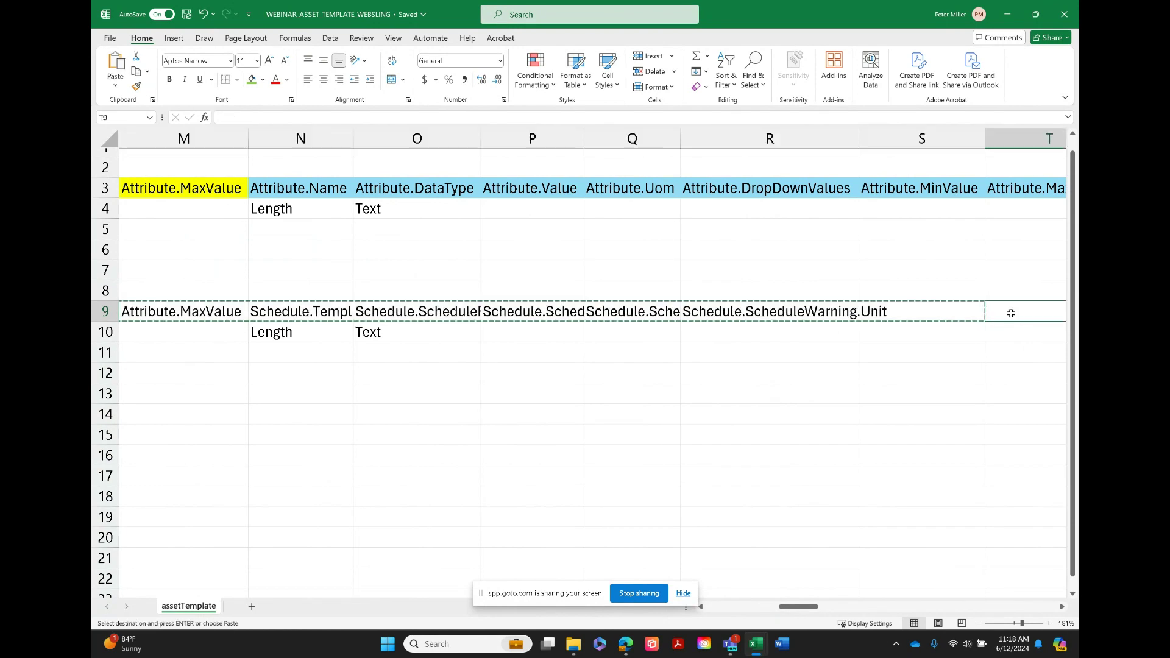
pyautogui.press('Return')
pyautogui.hotkey('ctrl', 'v')
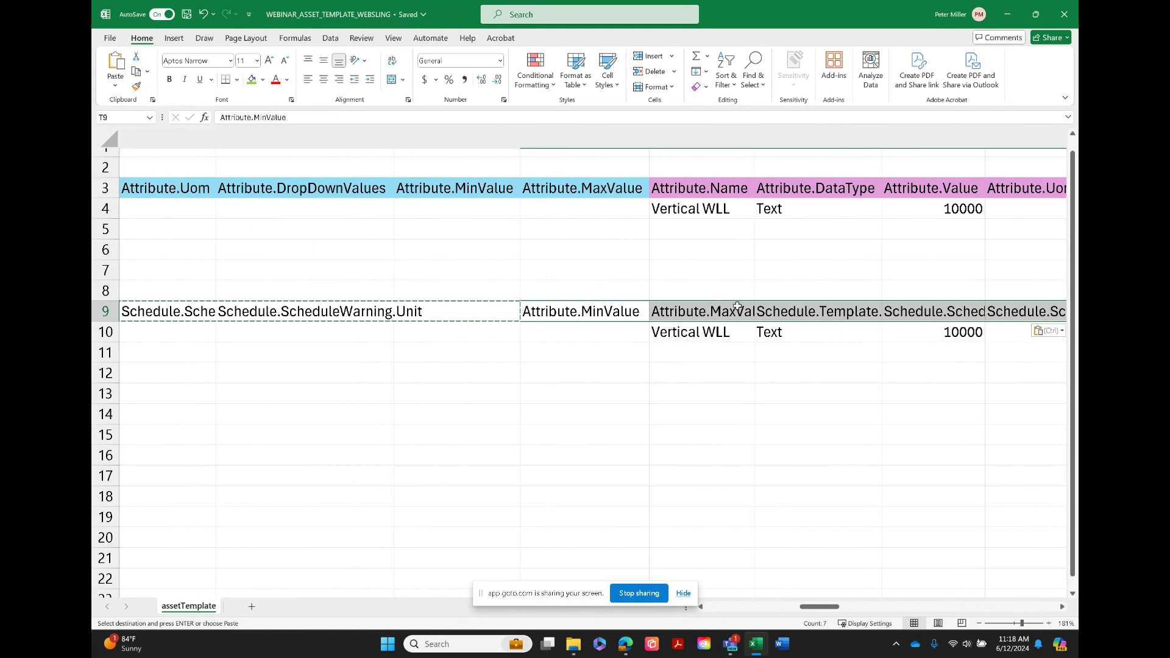
# Clear the pasted schedule headers from V9 through AA9, keeping the pasted Attribute.MinValue and Attribute.MaxValue headers
pyautogui.click(699, 313)
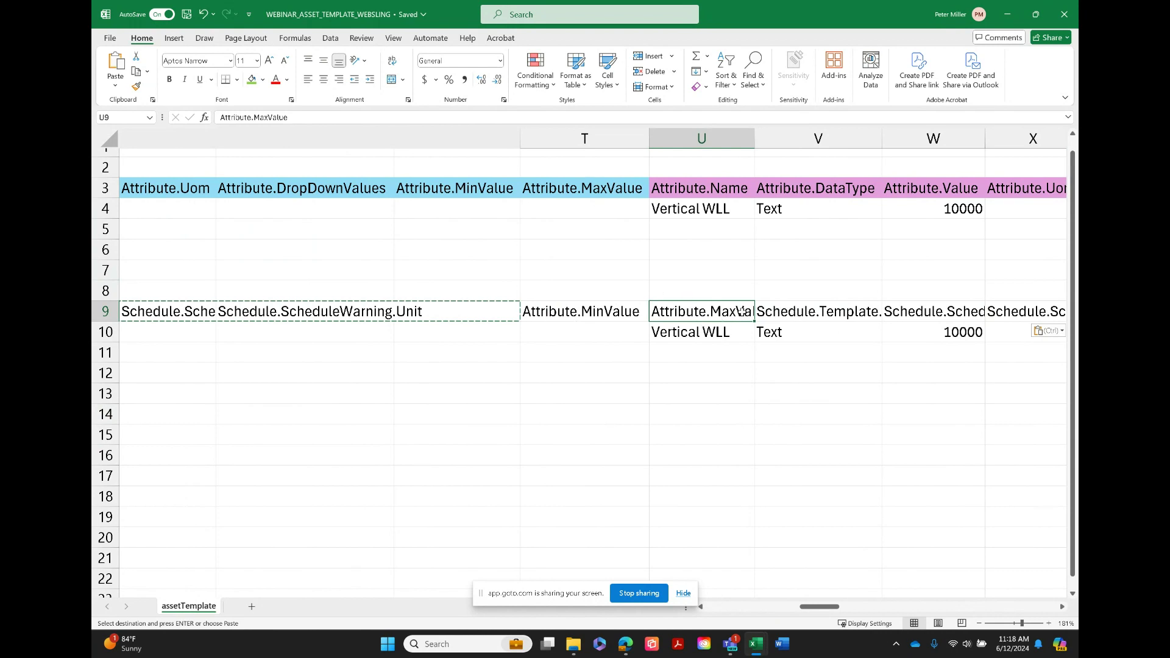
pyautogui.click(780, 310)
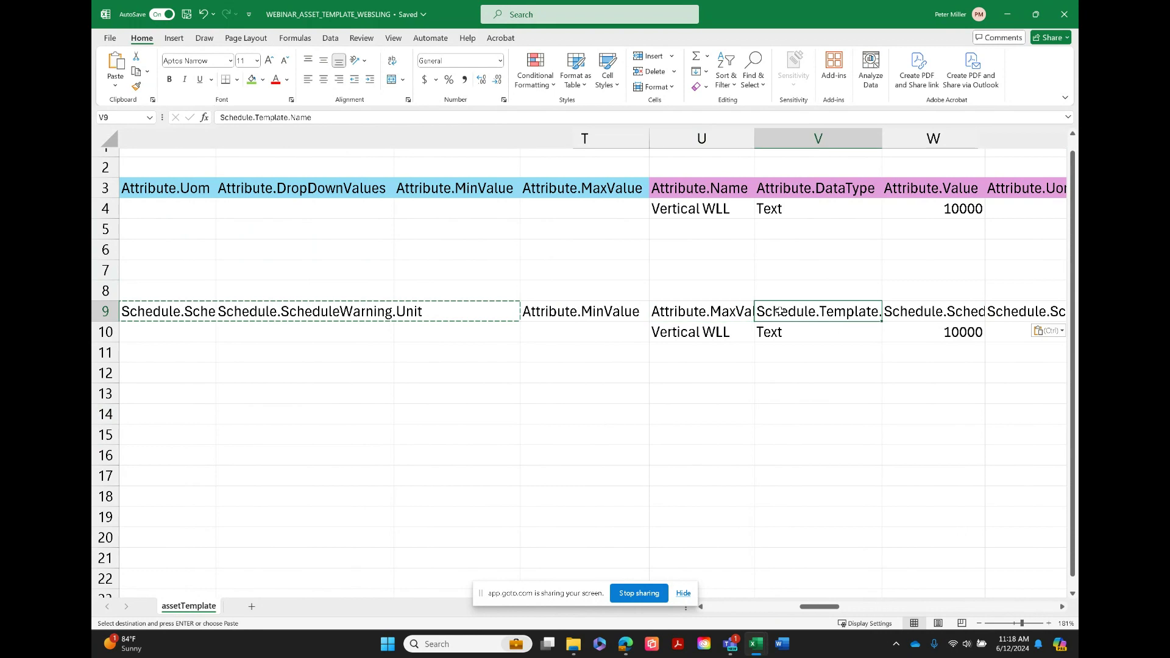
pyautogui.hotkey('shift', 'Right')
pyautogui.hotkey('shift', 'Right')
pyautogui.hotkey('shift', 'Right')
pyautogui.hotkey('shift', 'Right')
pyautogui.hotkey('shift', 'Right')
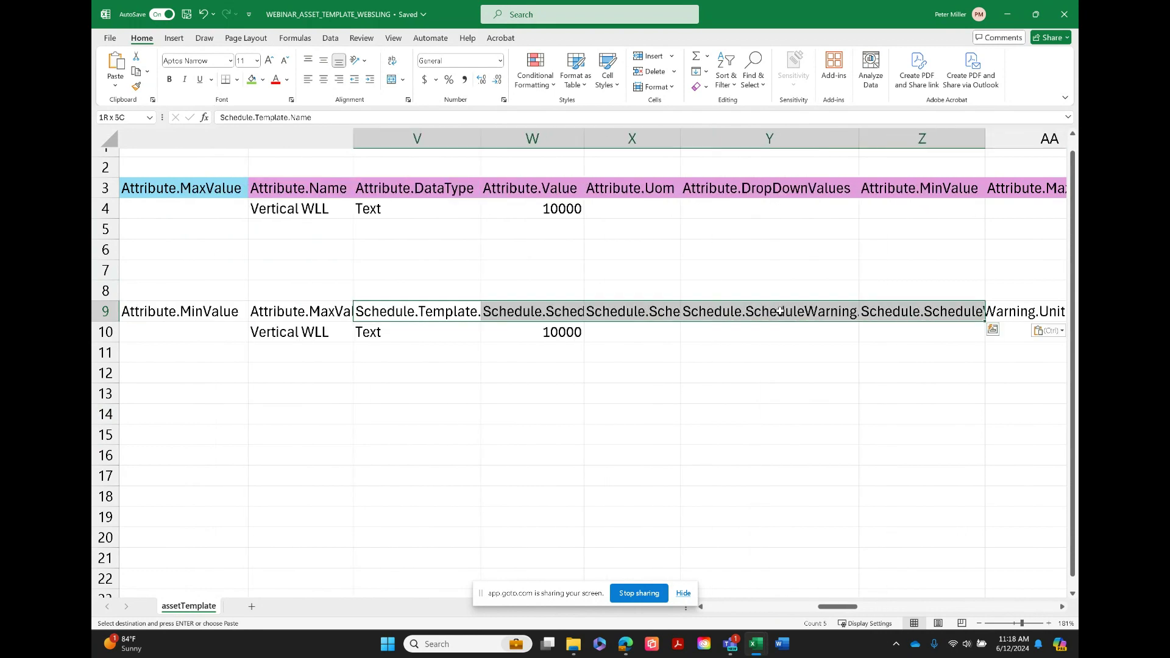
pyautogui.press('Delete')
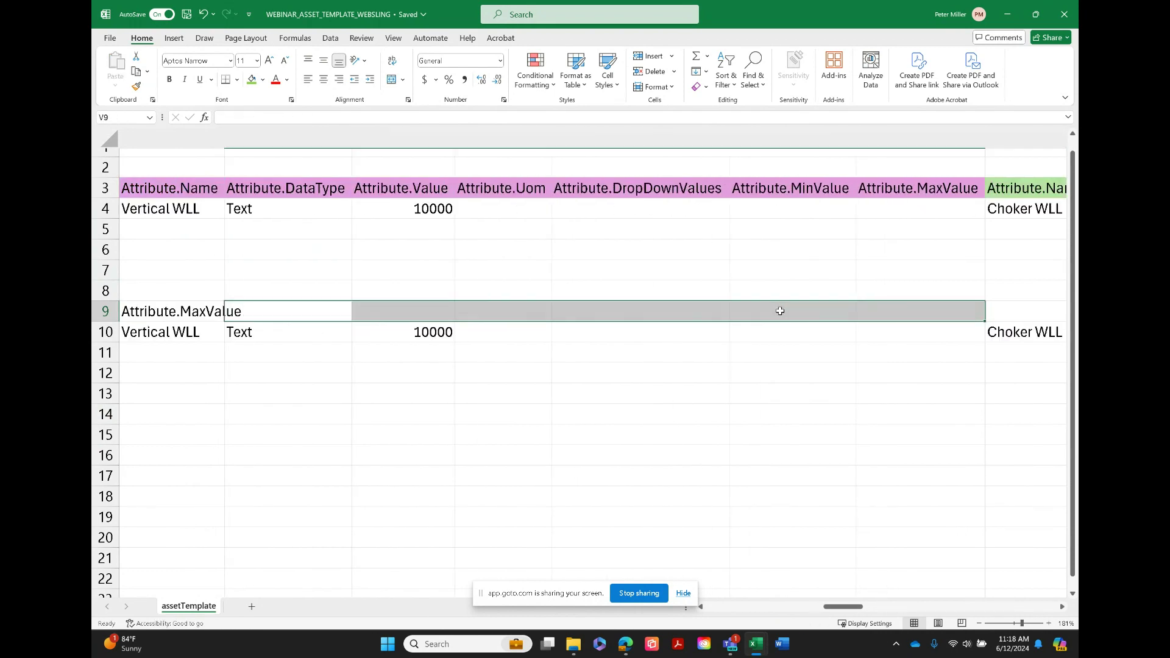
# Review the import headers in row 9 back toward the first attribute group, ending on Attribute.Name in cell G9
pyautogui.press('Left')
pyautogui.press('Left')
pyautogui.press('Left')
pyautogui.press('Left')
pyautogui.press('Left')
pyautogui.press('Left')
pyautogui.press('Left')
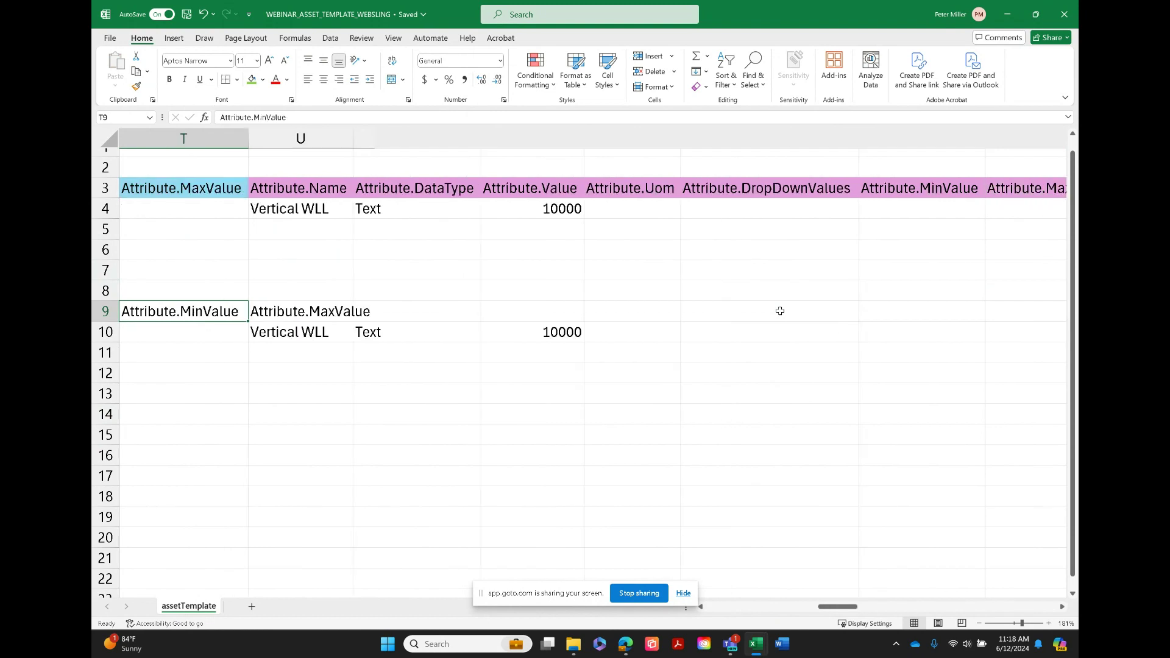
pyautogui.press('Left')
pyautogui.press('Left')
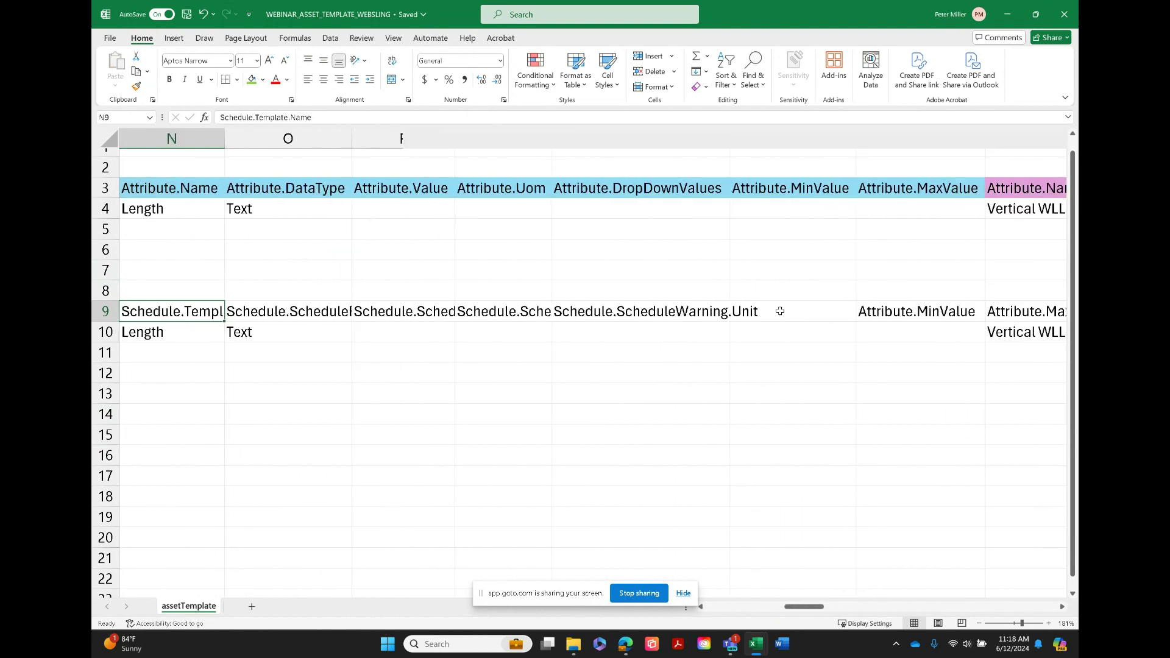
pyautogui.press('Left')
pyautogui.press('Left')
pyautogui.press('Left')
pyautogui.press('Left')
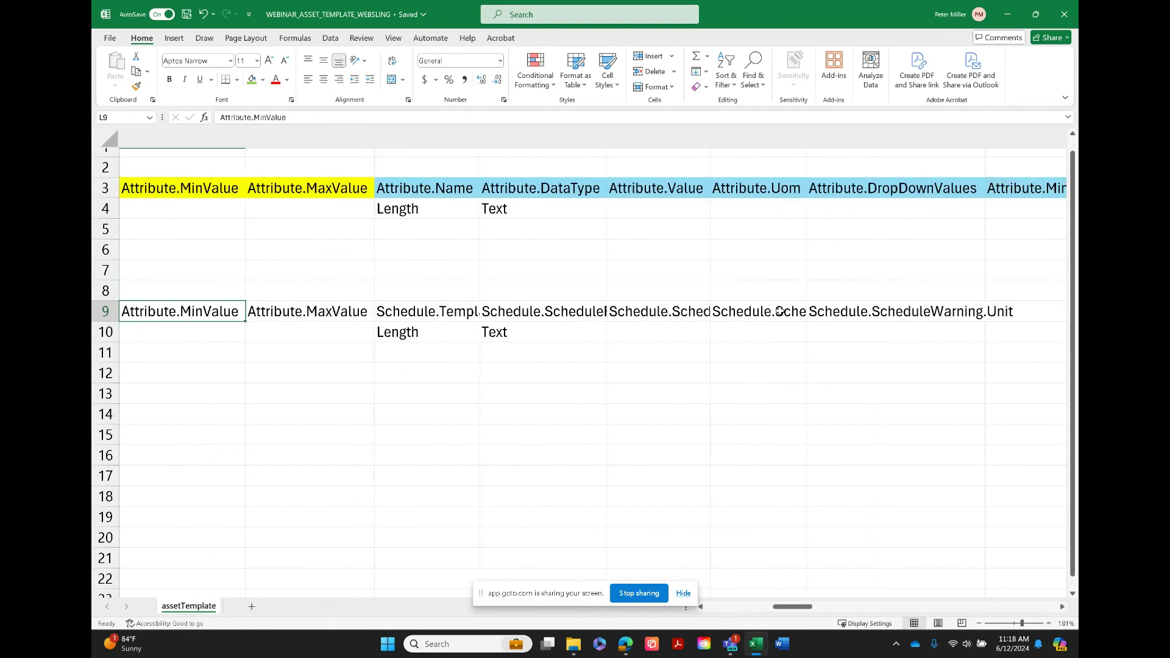
pyautogui.press('Right')
pyautogui.press('Right')
pyautogui.press('Right')
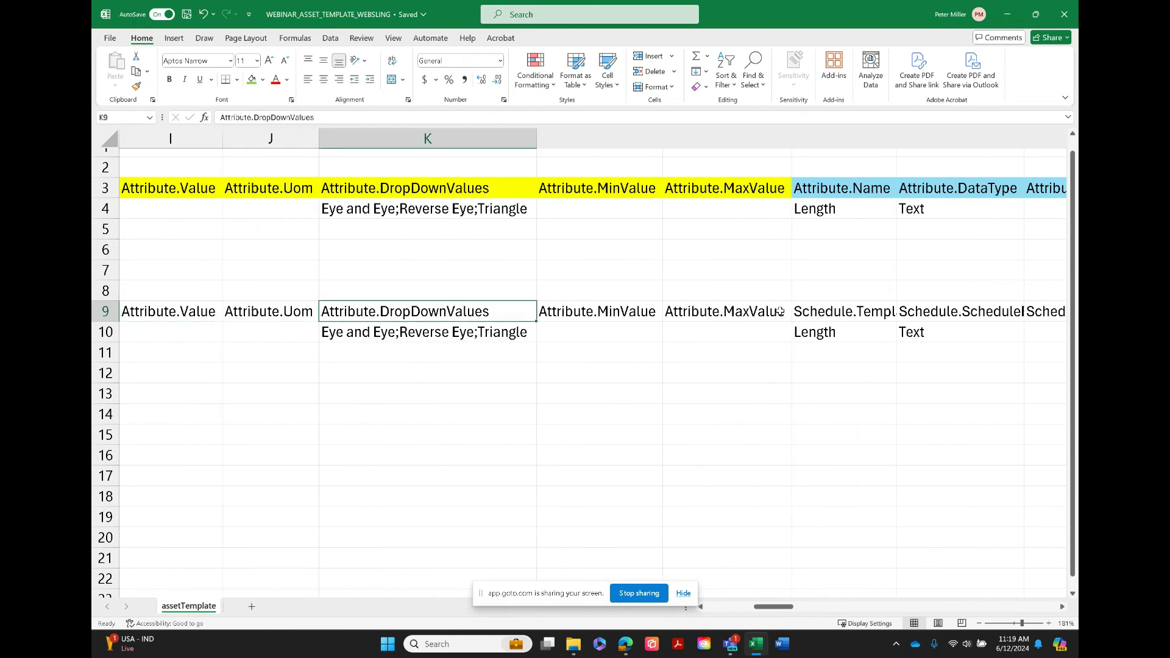
pyautogui.press('Right')
pyautogui.press('Left')
pyautogui.press('Left')
pyautogui.press('Left')
pyautogui.press('Left')
pyautogui.press('Left')
pyautogui.press('Left')
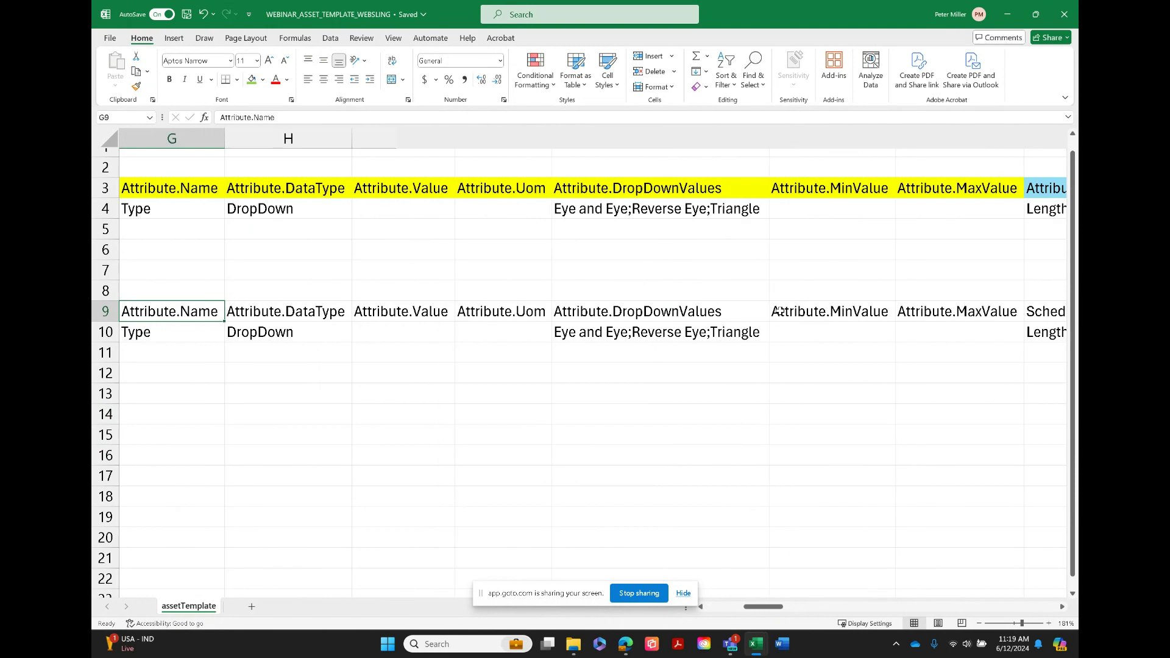
# Copy the first attribute header group from G9 through M9 and paste it starting at N9
pyautogui.press('Left')
pyautogui.press('Right')
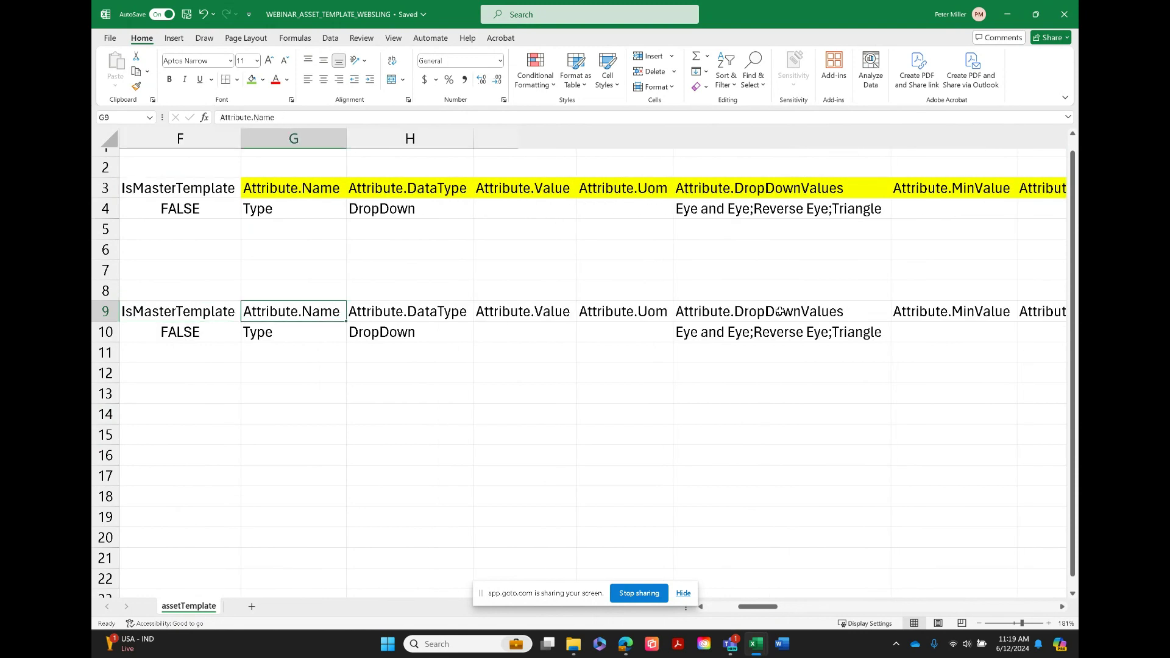
pyautogui.hotkey('shift', 'Right')
pyautogui.hotkey('shift', 'Right')
pyautogui.hotkey('shift', 'Right')
pyautogui.hotkey('shift', 'Right')
pyautogui.hotkey('shift', 'Right')
pyautogui.hotkey('shift', 'Right')
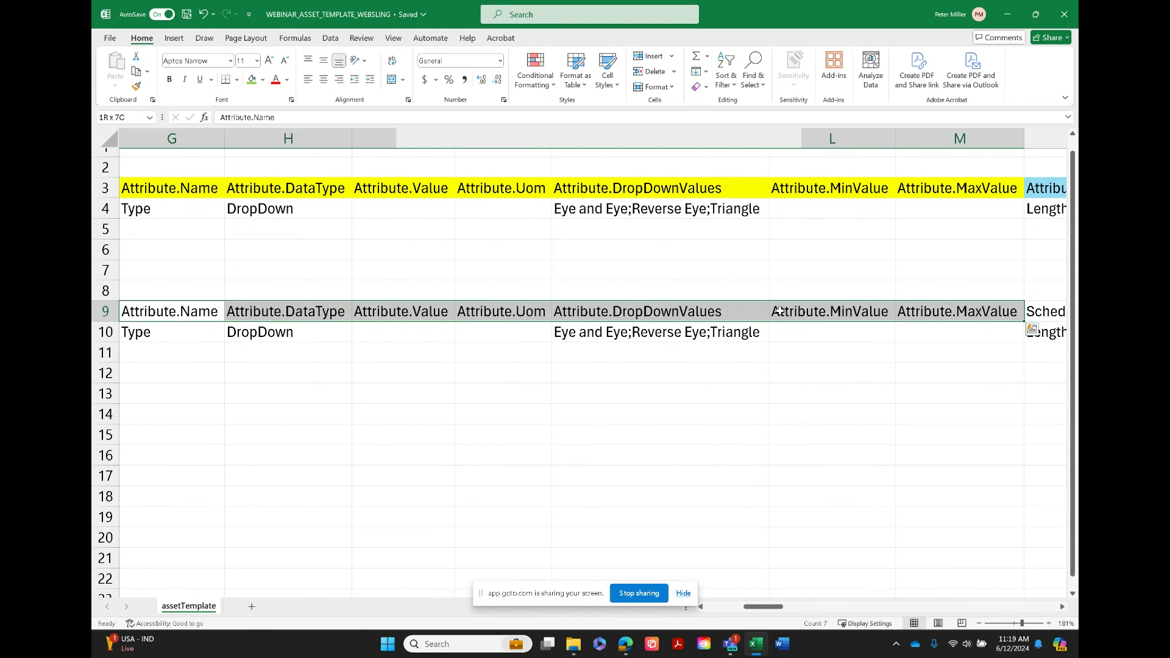
pyautogui.hotkey('ctrl', 'c')
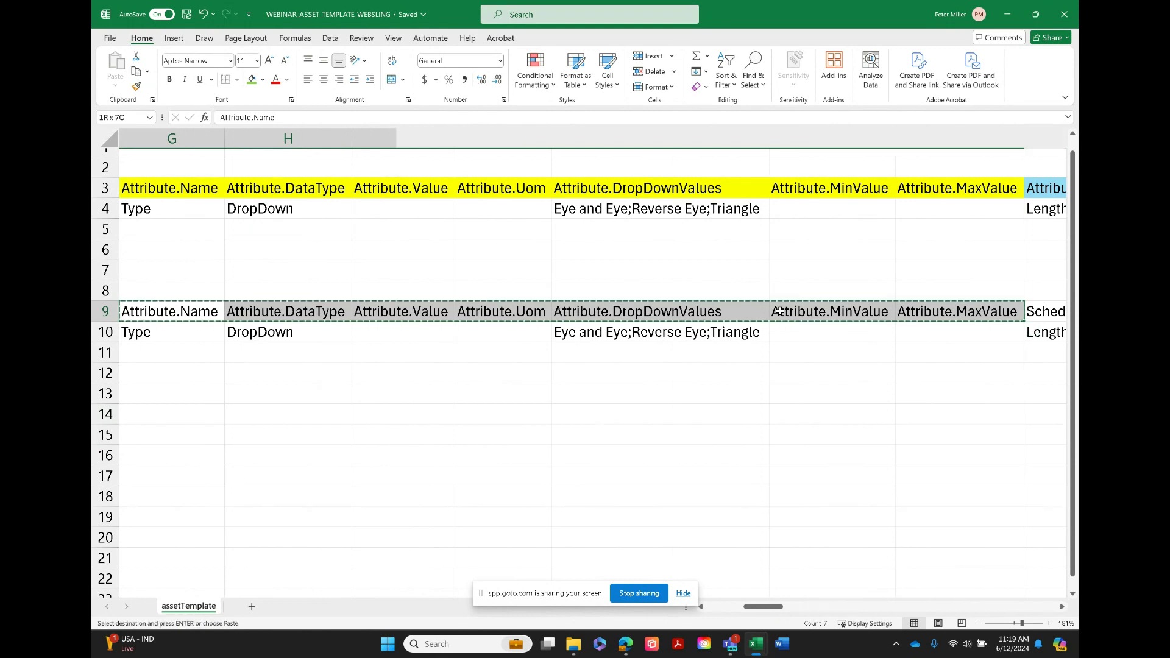
pyautogui.click(1044, 311)
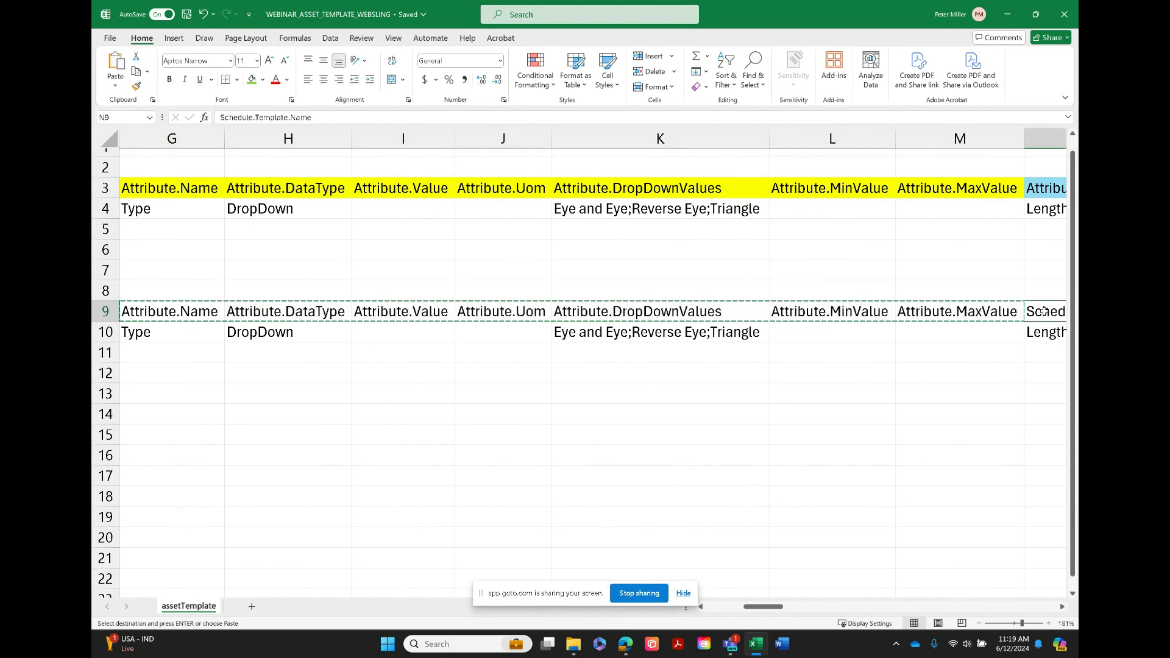
pyautogui.hotkey('ctrl', 'v')
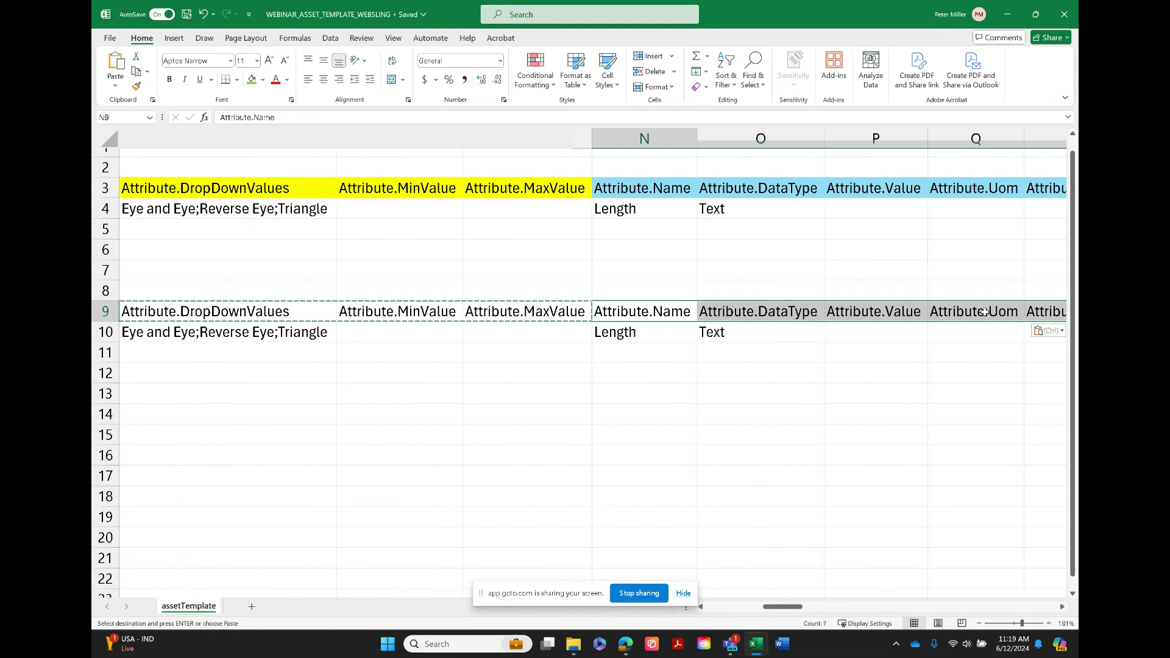
# Compare the Type and Length attribute headers in import row 9 with the export headers in row 3
pyautogui.press('Right')
pyautogui.press('Right')
pyautogui.press('Right')
pyautogui.press('Right')
pyautogui.press('Right')
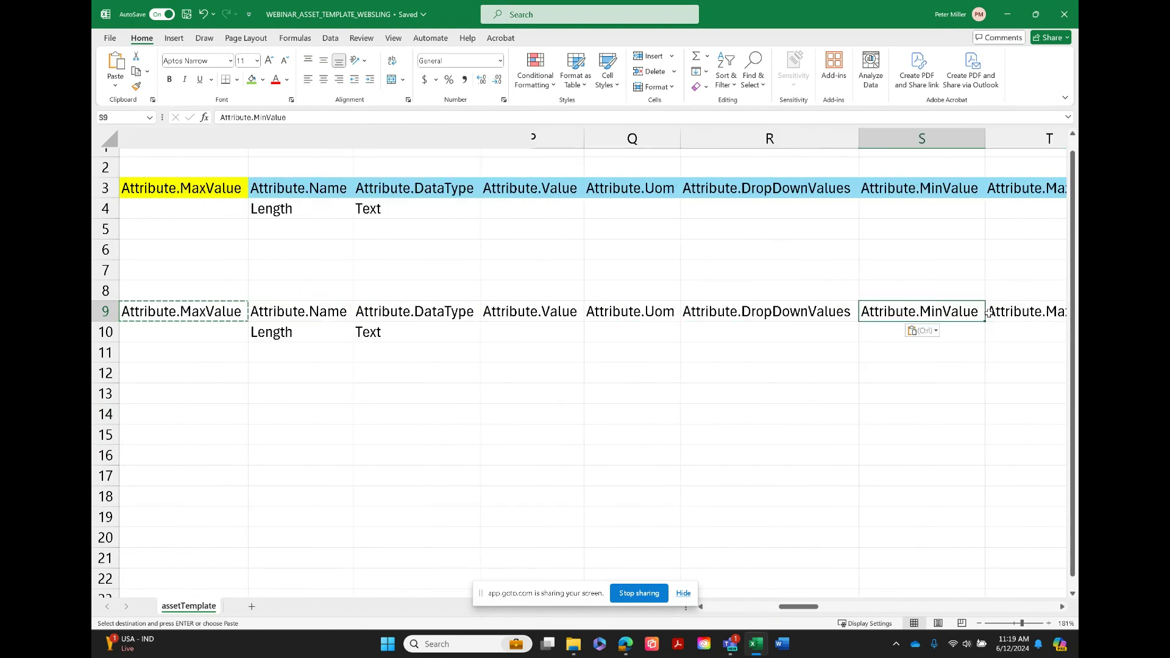
pyautogui.press('Left')
pyautogui.press('Left')
pyautogui.press('Left')
pyautogui.press('Left')
pyautogui.press('Left')
pyautogui.press('Left')
pyautogui.press('Left')
pyautogui.press('Left')
pyautogui.press('Left')
pyautogui.press('Left')
pyautogui.press('Left')
pyautogui.press('Left')
pyautogui.press('Left')
pyautogui.press('Left')
pyautogui.press('Left')
pyautogui.press('Left')
pyautogui.press('Left')
pyautogui.press('Left')
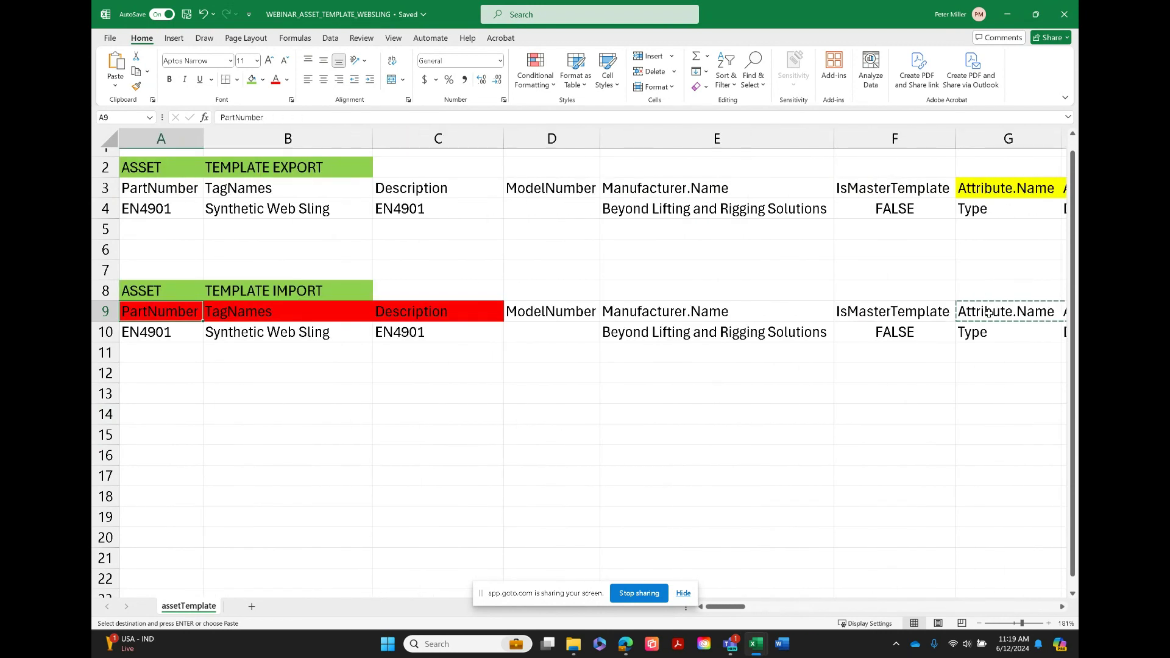
pyautogui.press('Right')
pyautogui.press('Right')
pyautogui.press('Right')
pyautogui.press('Right')
pyautogui.press('Right')
pyautogui.press('Right')
pyautogui.press('Right')
pyautogui.press('Right')
pyautogui.press('Right')
pyautogui.press('Right')
pyautogui.press('Right')
pyautogui.press('Right')
pyautogui.press('Right')
pyautogui.press('Right')
pyautogui.press('Right')
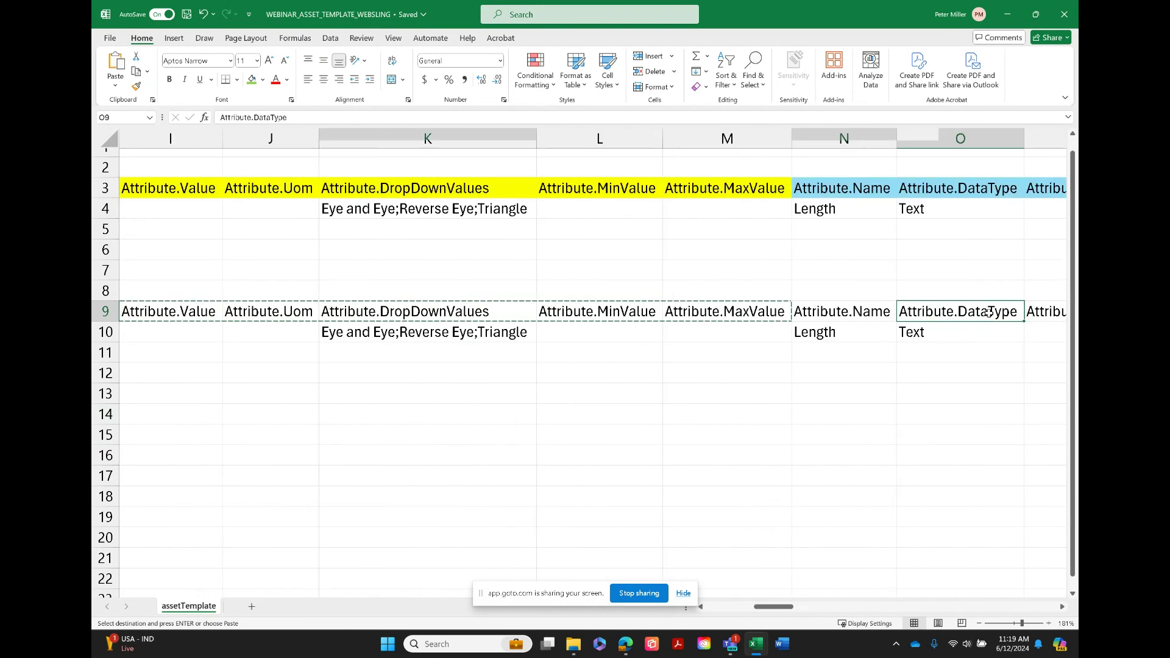
pyautogui.press('Right')
pyautogui.press('Right')
pyautogui.press('Right')
pyautogui.press('Right')
pyautogui.press('Right')
pyautogui.press('Right')
pyautogui.press('Right')
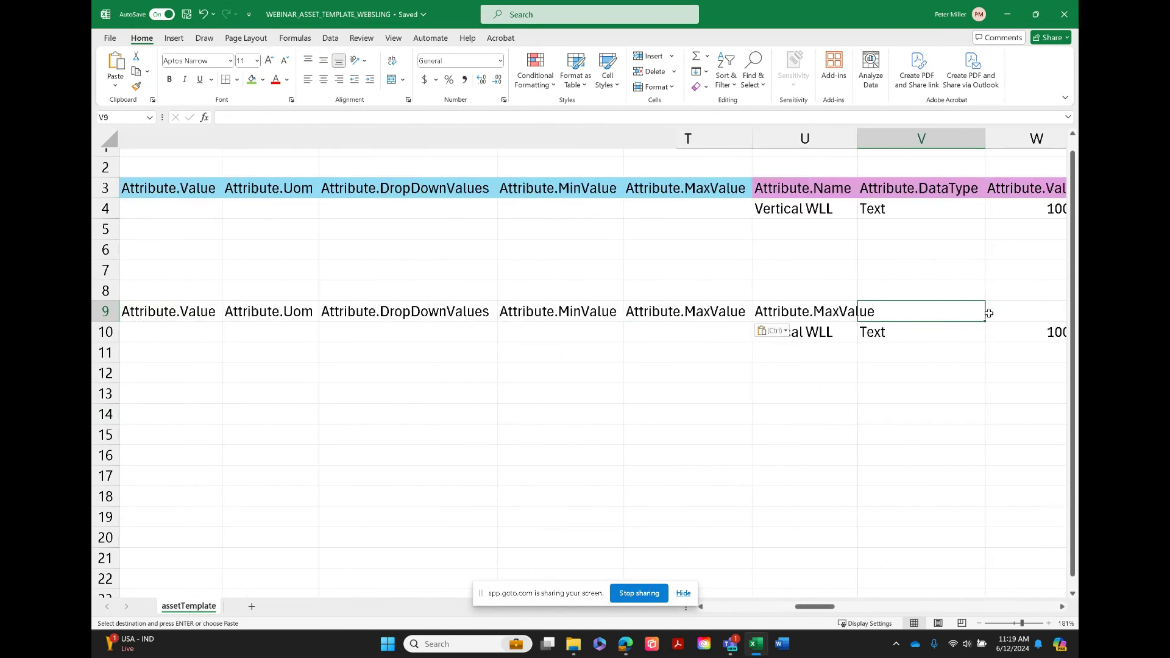
# Paste the copied attribute header group starting at U9, above the Vertical WLL values
pyautogui.press('Left')
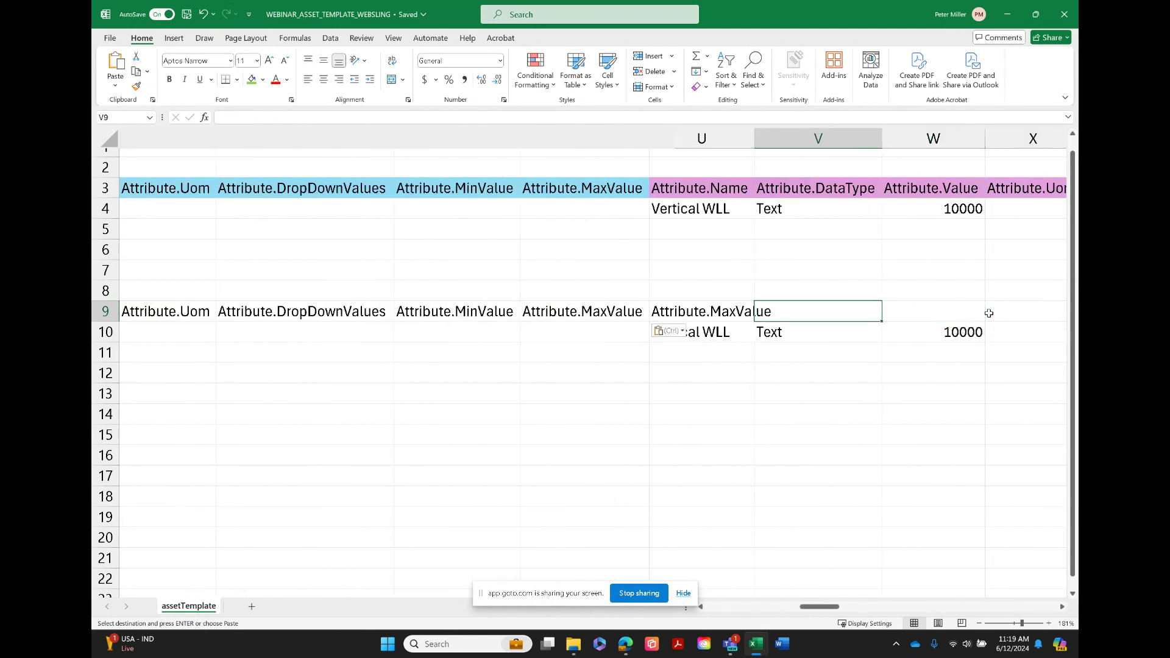
pyautogui.press('Left')
pyautogui.press('Right')
pyautogui.press('Right')
pyautogui.press('Right')
pyautogui.press('Right')
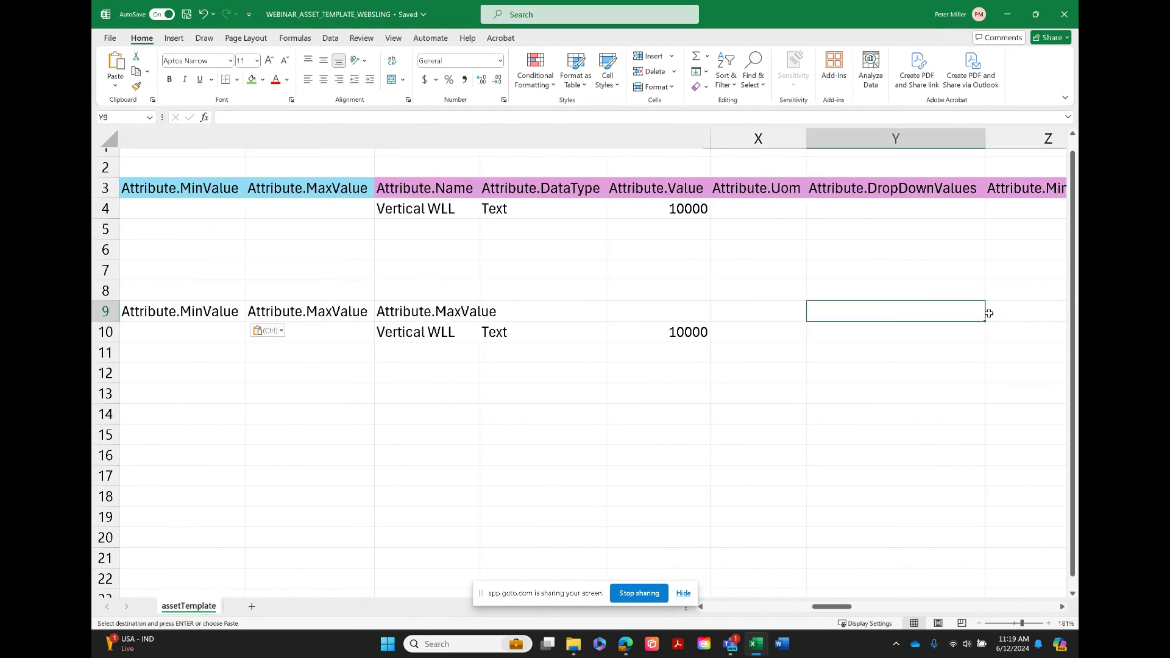
pyautogui.press('Right')
pyautogui.press('Right')
pyautogui.press('Right')
pyautogui.press('Left')
pyautogui.press('Left')
pyautogui.press('Left')
pyautogui.press('Left')
pyautogui.press('Left')
pyautogui.press('Left')
pyautogui.press('Left')
pyautogui.press('Left')
pyautogui.press('Left')
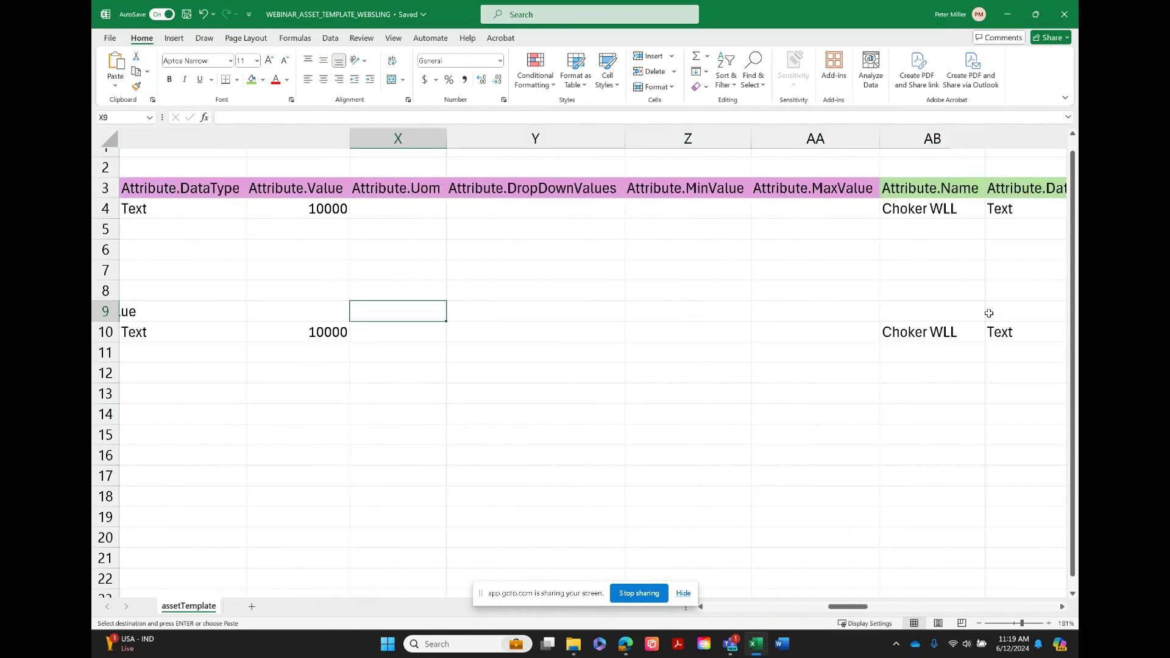
pyautogui.press('Right')
pyautogui.press('Right')
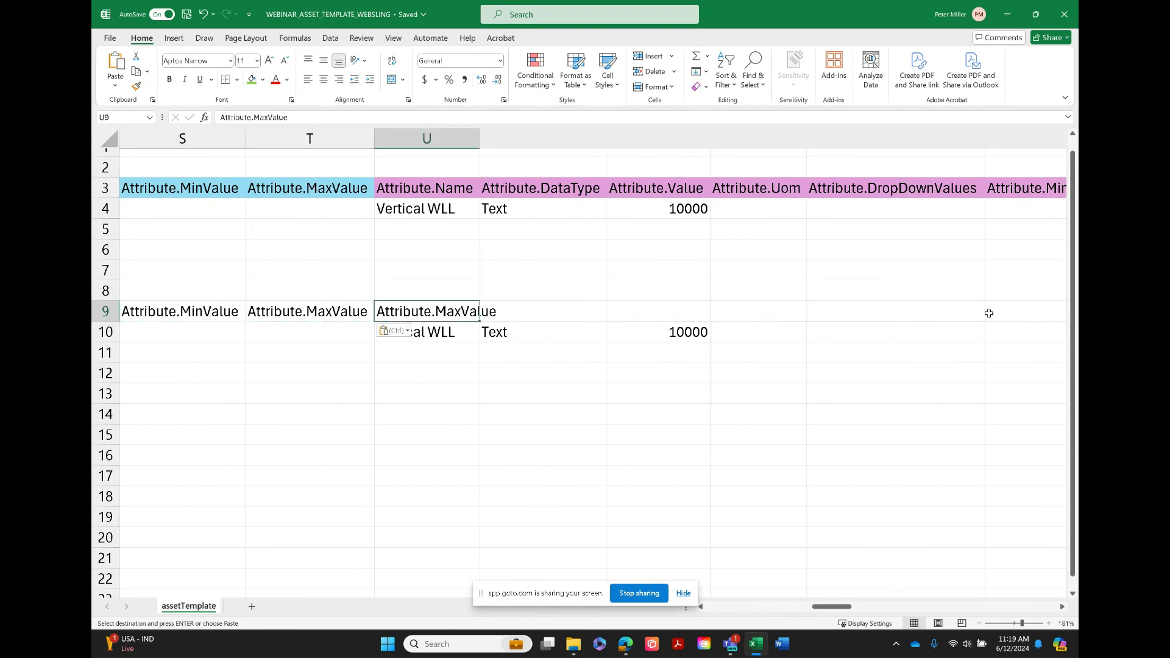
pyautogui.hotkey('ctrl', 'v')
# Paste the same attribute header group starting at AB9, above the Choker WLL values
pyautogui.press('Right')
pyautogui.press('Right')
pyautogui.press('Right')
pyautogui.press('Right')
pyautogui.press('Right')
pyautogui.press('Right')
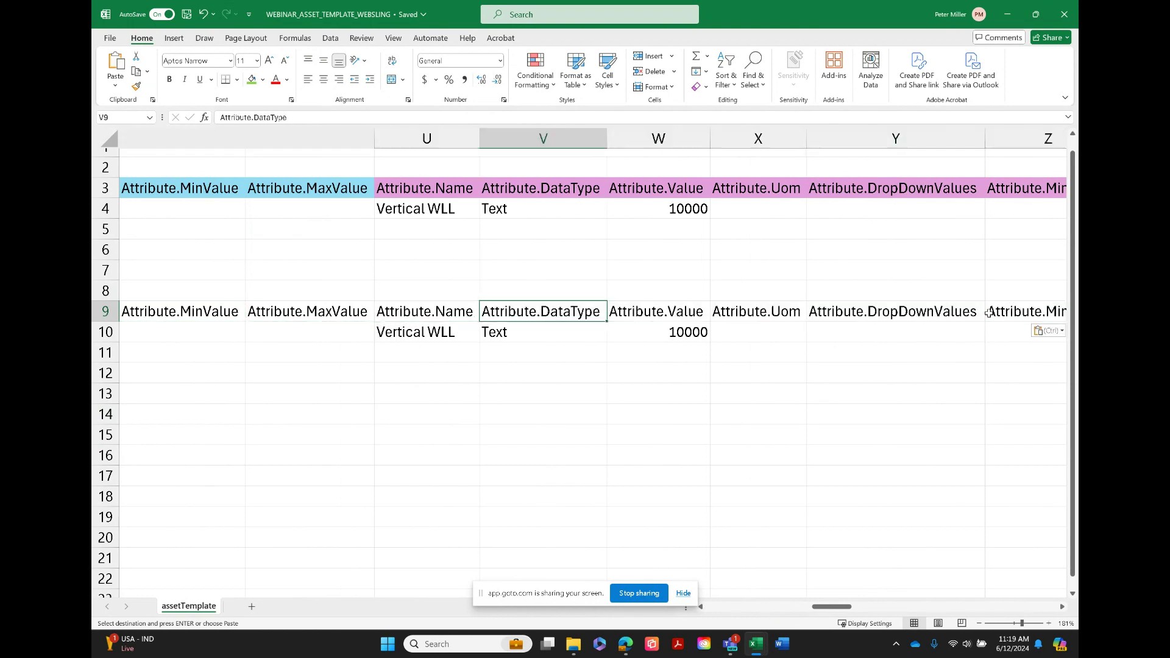
pyautogui.press('Right')
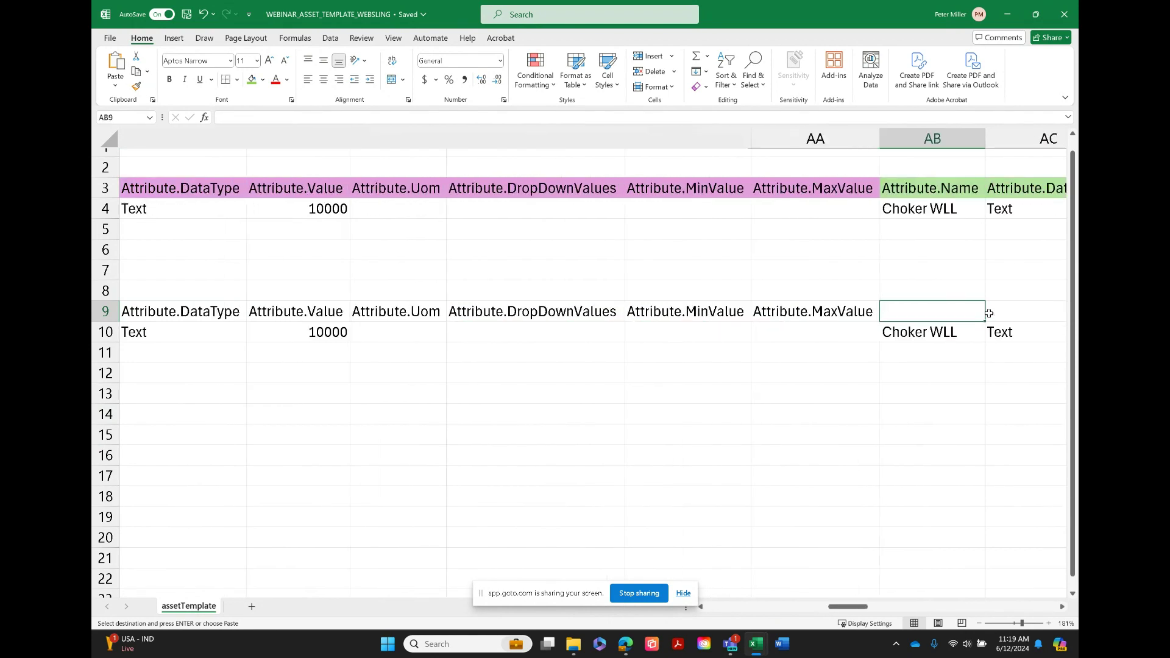
pyautogui.hotkey('ctrl', 'v')
# Paste the attribute header group starting at AI9, above the Basket WLL values
pyautogui.press('Right')
pyautogui.press('Right')
pyautogui.press('Right')
pyautogui.press('Right')
pyautogui.press('Right')
pyautogui.press('Right')
pyautogui.press('Right')
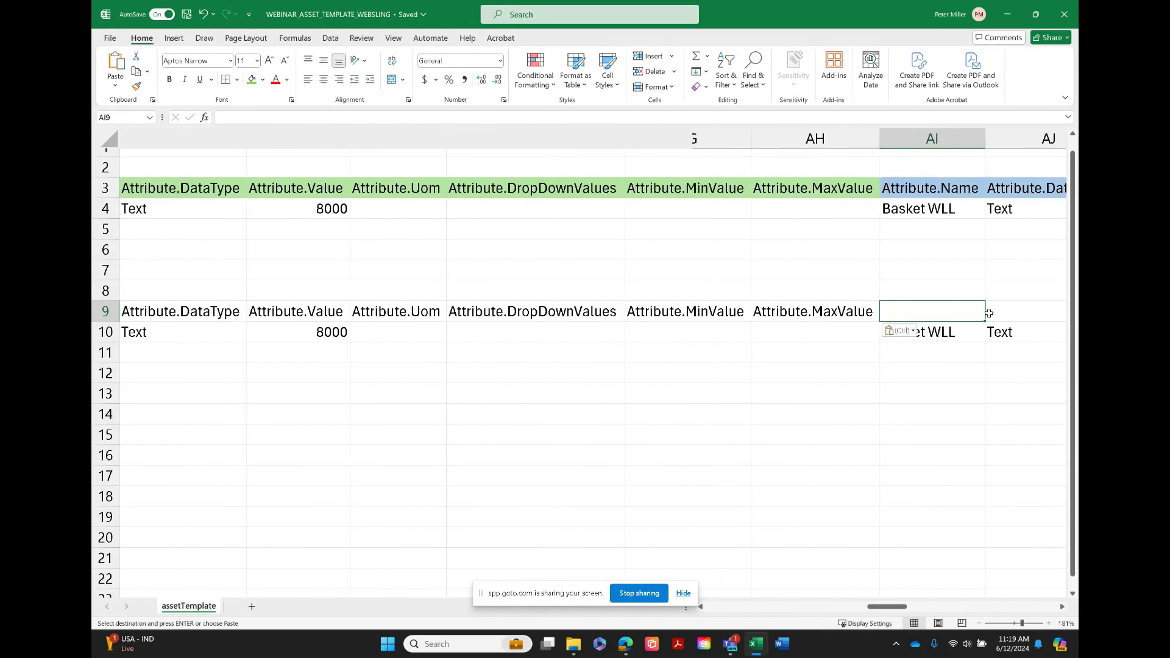
pyautogui.press('Right')
pyautogui.press('Right')
pyautogui.press('Right')
pyautogui.press('Right')
pyautogui.press('Right')
pyautogui.press('Right')
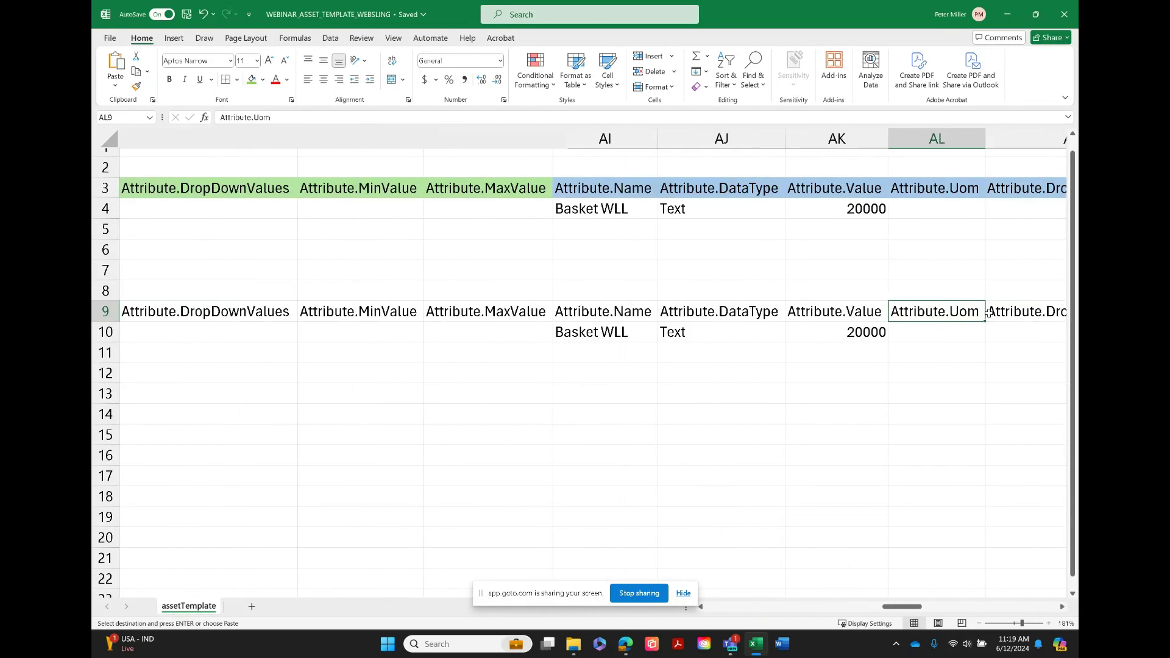
pyautogui.press('Right')
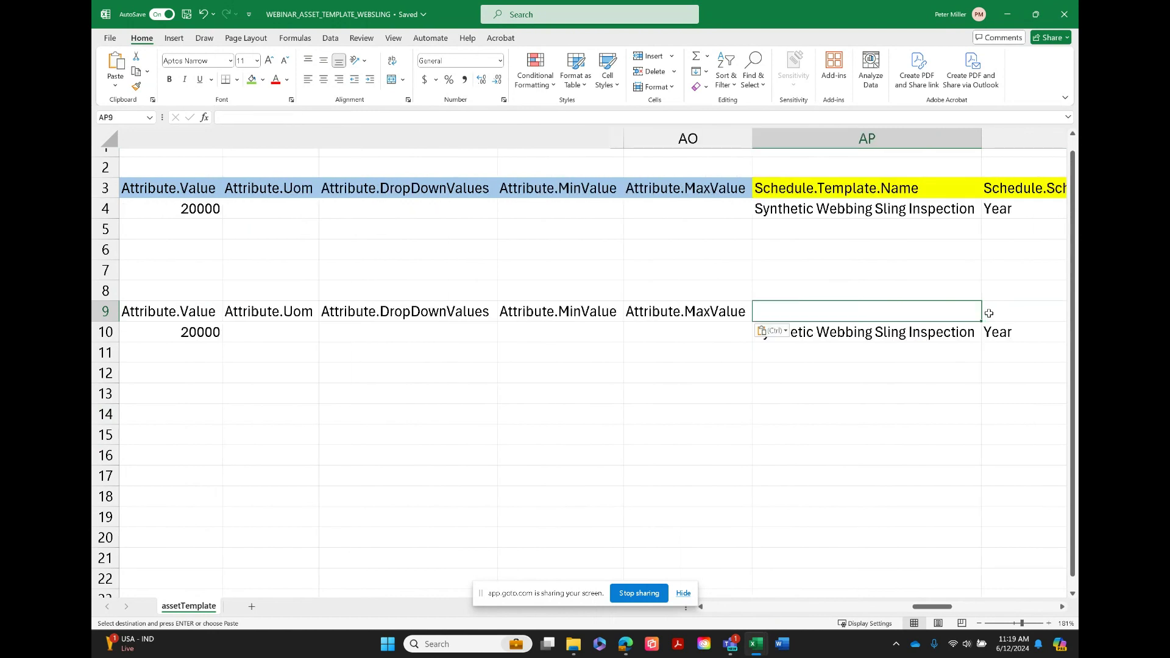
# Copy the export schedule headers from AP3 through AY3, covering both schedule groups
pyautogui.press('Up')
pyautogui.press('Up')
pyautogui.press('Up')
pyautogui.press('Up')
pyautogui.press('Up')
pyautogui.press('Up')
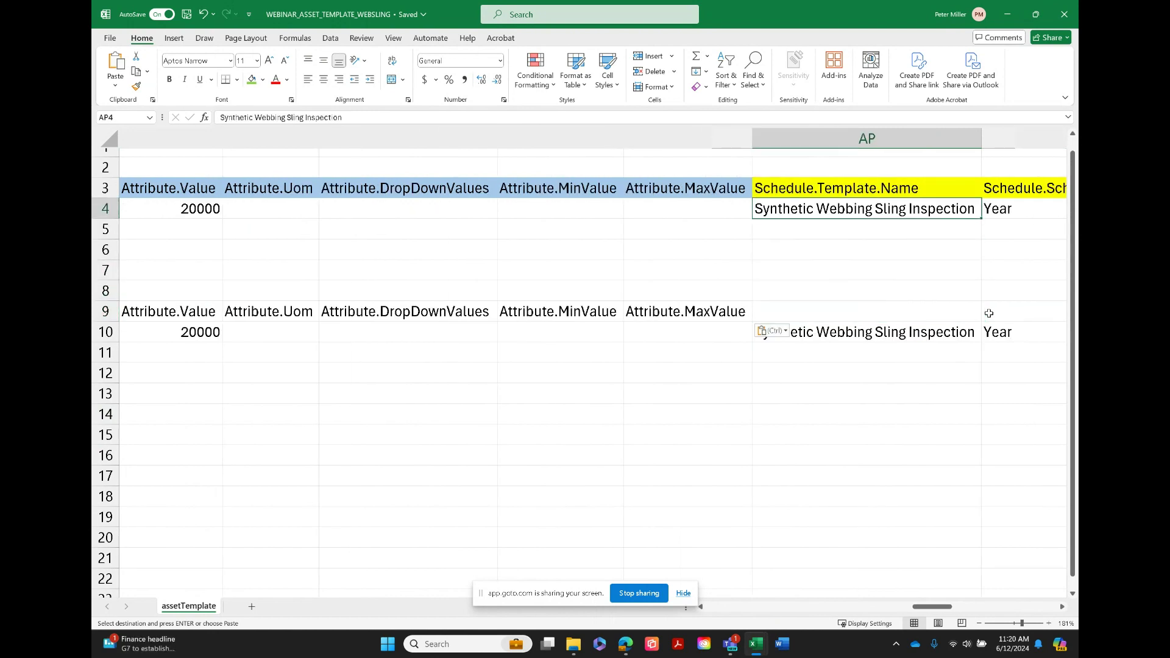
pyautogui.hotkey('shift', 'Right')
pyautogui.hotkey('shift', 'Right')
pyautogui.hotkey('shift', 'Right')
pyautogui.hotkey('shift', 'Right')
pyautogui.hotkey('shift', 'Right')
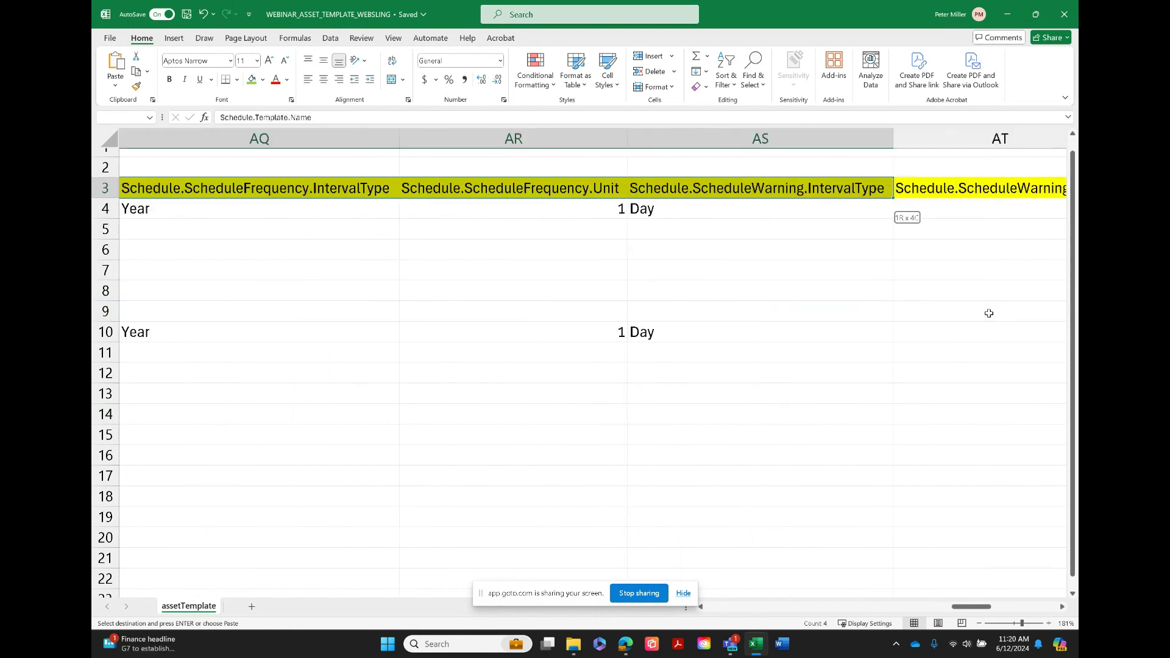
pyautogui.hotkey('shift', 'Right')
pyautogui.hotkey('shift', 'Right')
pyautogui.hotkey('shift', 'Right')
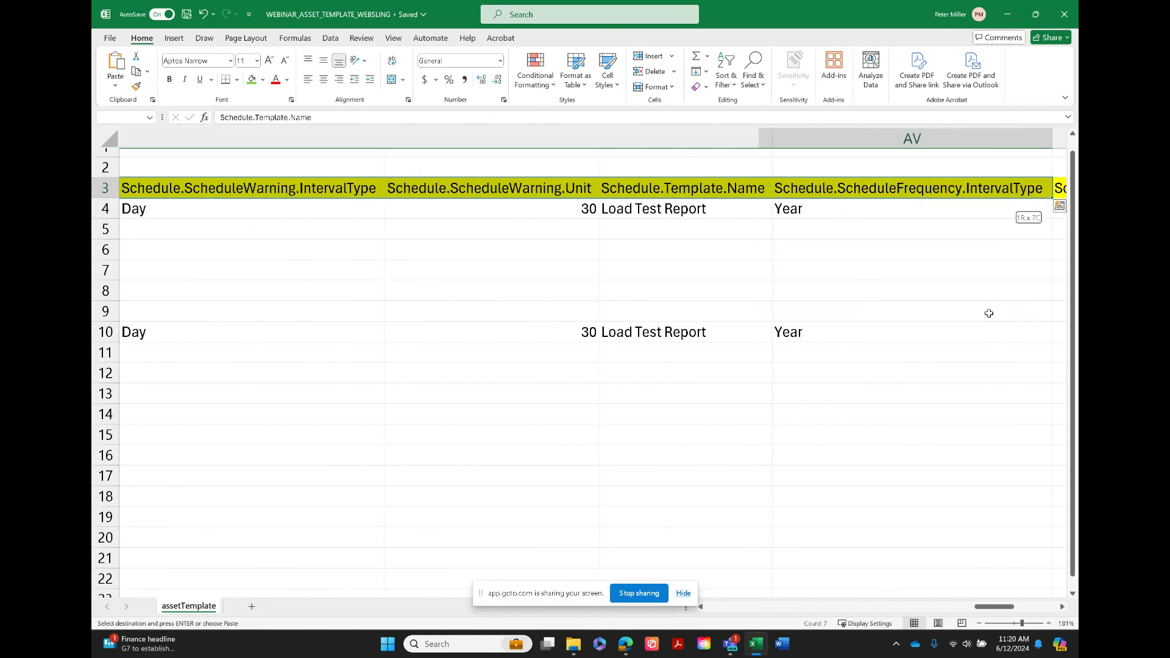
pyautogui.hotkey('shift', 'Right')
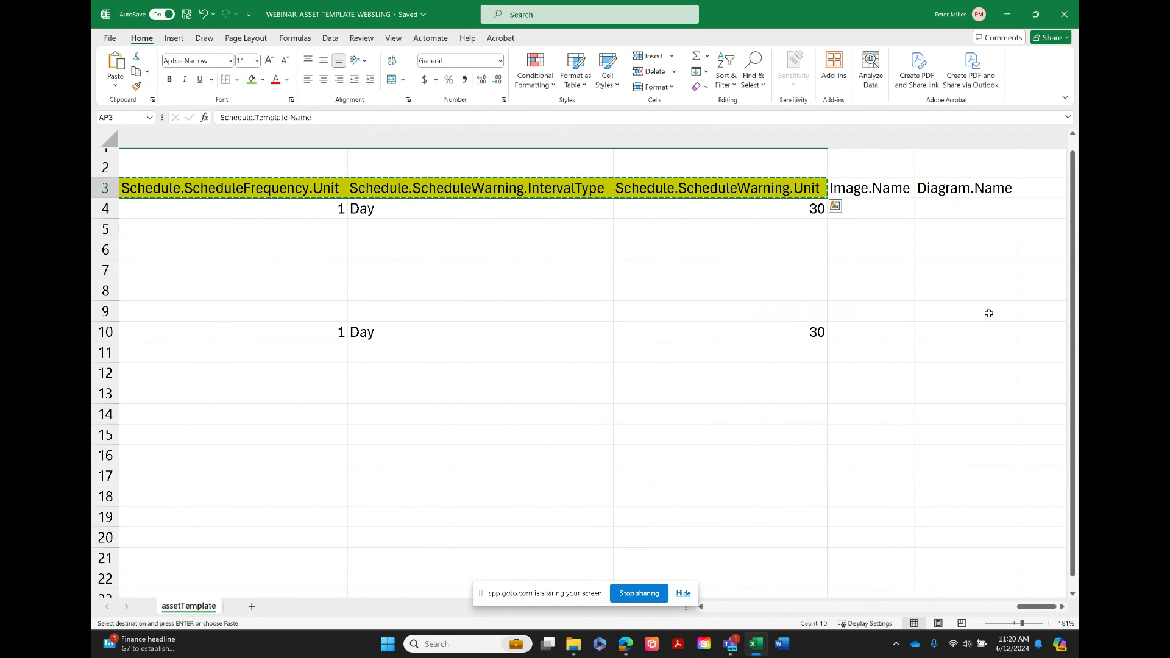
# Paste the copied schedule headers into the import row starting at AP9
pyautogui.press('Left')
pyautogui.press('Down')
pyautogui.press('Down')
pyautogui.press('Down')
pyautogui.press('Down')
pyautogui.press('Down')
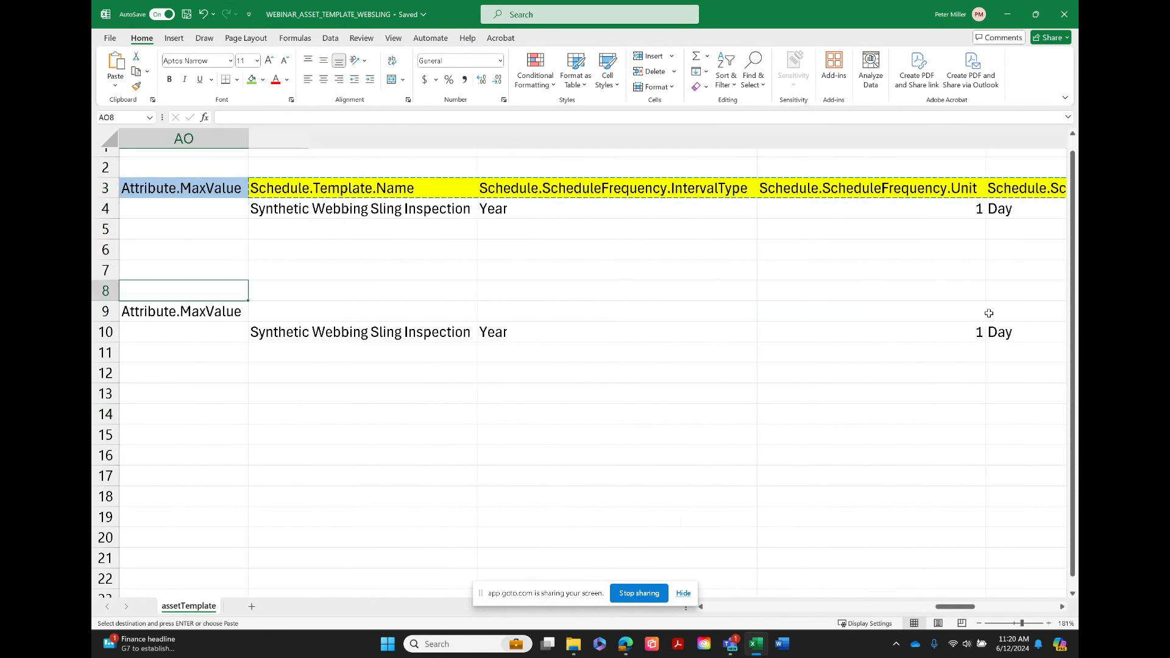
pyautogui.press('Down')
pyautogui.press('Right')
pyautogui.hotkey('ctrl', 'v')
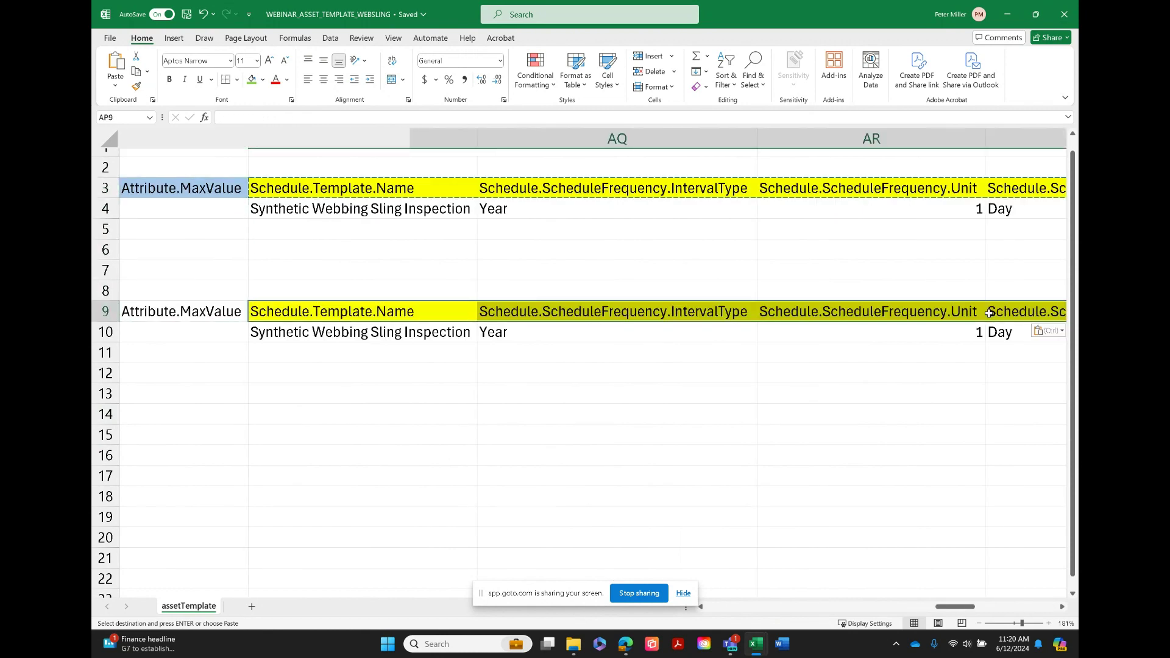
# Review the completed import headers in row 9 from the schedule columns back to PartNumber in column A
pyautogui.press('Right')
pyautogui.press('Right')
pyautogui.press('Right')
pyautogui.press('Right')
pyautogui.press('Right')
pyautogui.press('Right')
pyautogui.press('Right')
pyautogui.press('Right')
pyautogui.press('Right')
pyautogui.press('Left')
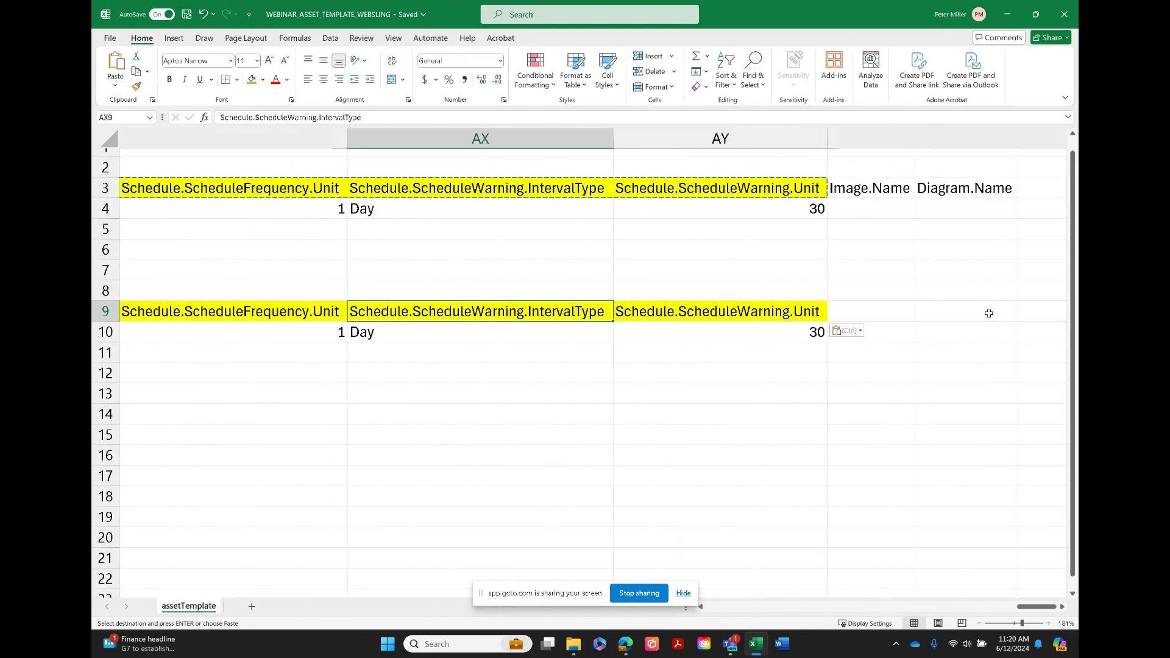
pyautogui.press('Left')
pyautogui.press('Left')
pyautogui.press('Left')
pyautogui.press('Left')
pyautogui.press('Left')
pyautogui.press('Left')
pyautogui.press('Left')
pyautogui.press('Left')
pyautogui.press('Left')
pyautogui.press('Left')
pyautogui.press('Left')
pyautogui.press('Left')
pyautogui.press('Left')
pyautogui.press('Left')
pyautogui.press('Left')
pyautogui.press('Left')
pyautogui.press('Left')
pyautogui.press('Left')
pyautogui.press('Left')
pyautogui.press('Left')
pyautogui.press('Left')
pyautogui.press('Left')
pyautogui.press('Left')
pyautogui.press('Left')
pyautogui.press('Left')
pyautogui.press('Left')
pyautogui.press('Left')
pyautogui.press('Left')
pyautogui.press('Left')
pyautogui.press('Left')
pyautogui.press('Left')
pyautogui.press('Left')
pyautogui.press('Left')
pyautogui.press('Left')
pyautogui.press('Left')
pyautogui.press('Left')
pyautogui.press('Left')
pyautogui.press('Left')
pyautogui.press('Left')
pyautogui.press('Left')
pyautogui.press('Left')
pyautogui.press('Left')
pyautogui.press('Left')
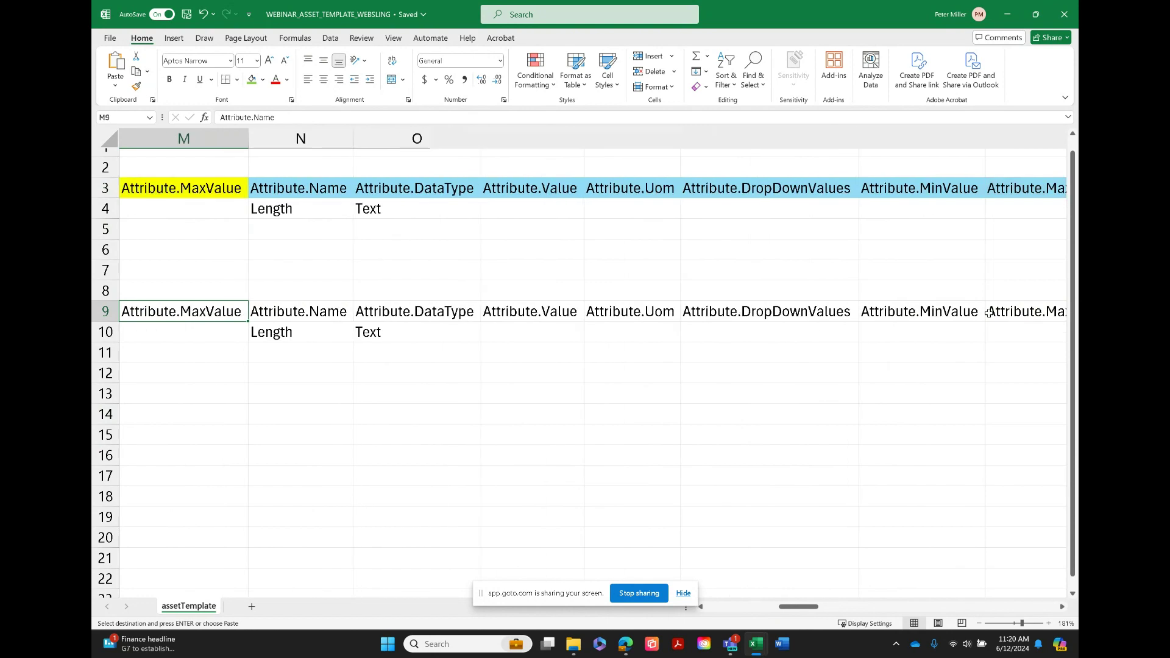
pyautogui.press('Left')
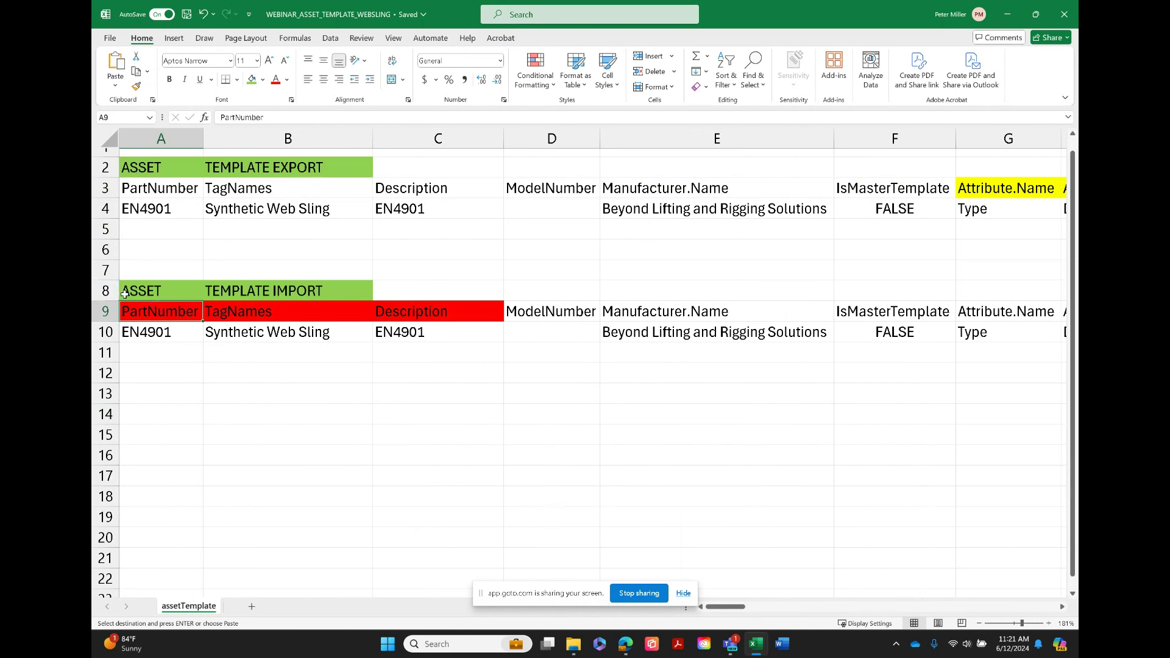
# Copy the entire import header row 9 and data row 10 of the asset template sheet
pyautogui.click(98, 312)
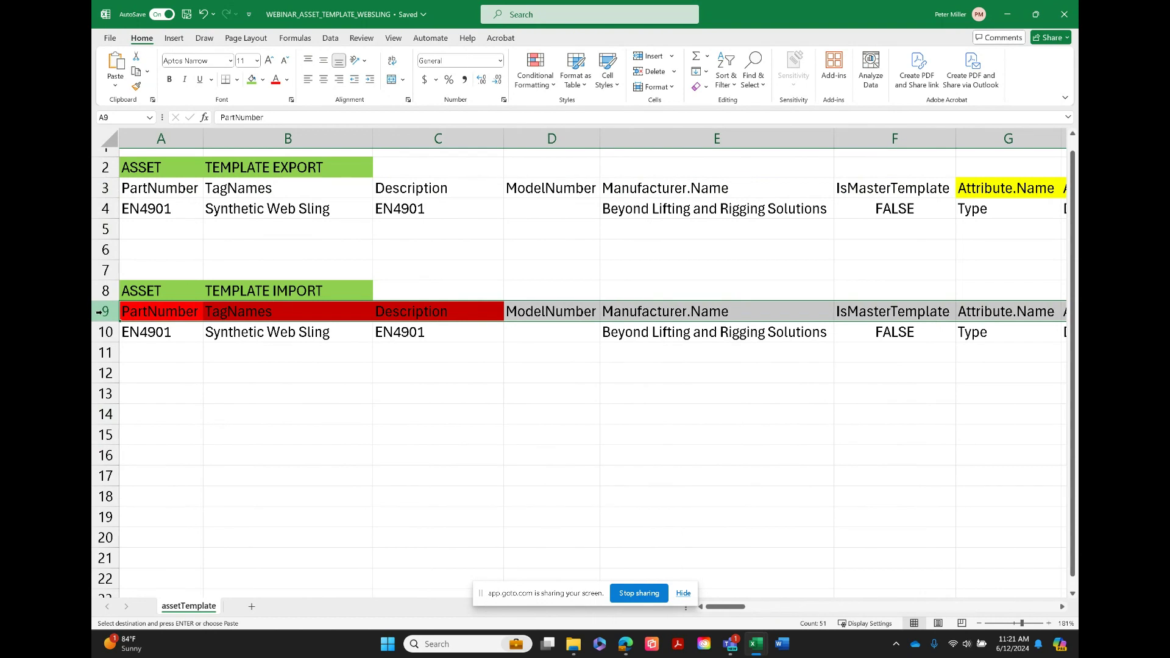
pyautogui.moveTo(99, 312); pyautogui.dragTo(100, 333)
pyautogui.press('Escape')
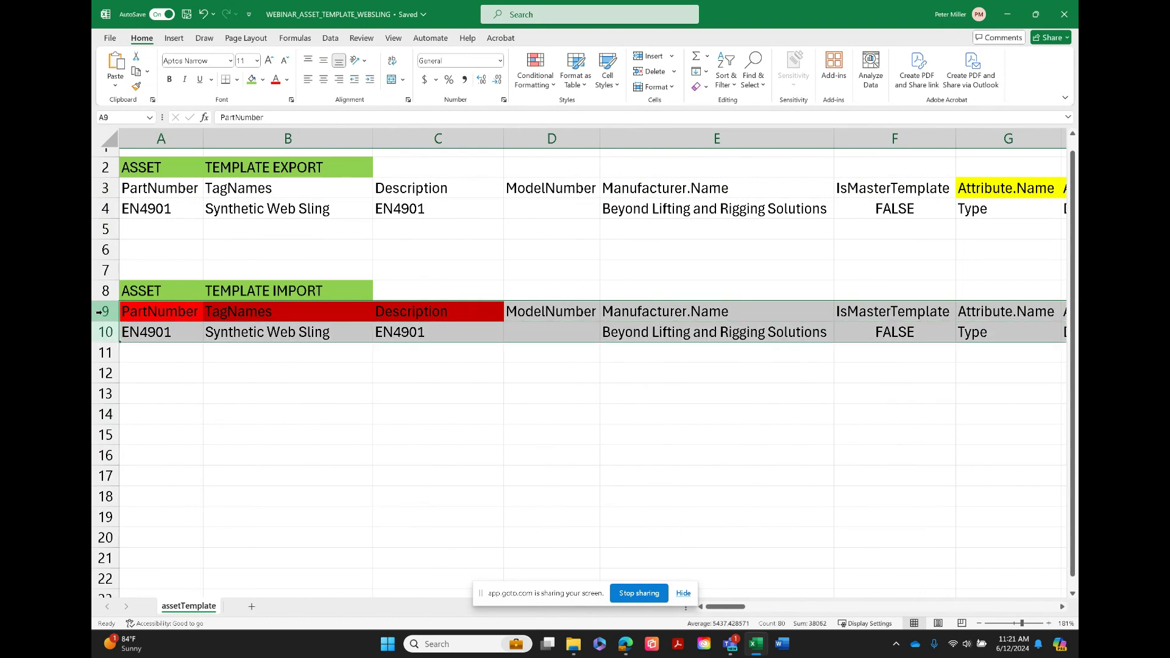
pyautogui.hotkey('ctrl', 'c')
# Switch to the asset (2) workbook and paste the copied template rows starting at cell A2 of the Asset sheet
pyautogui.moveTo(757, 651)
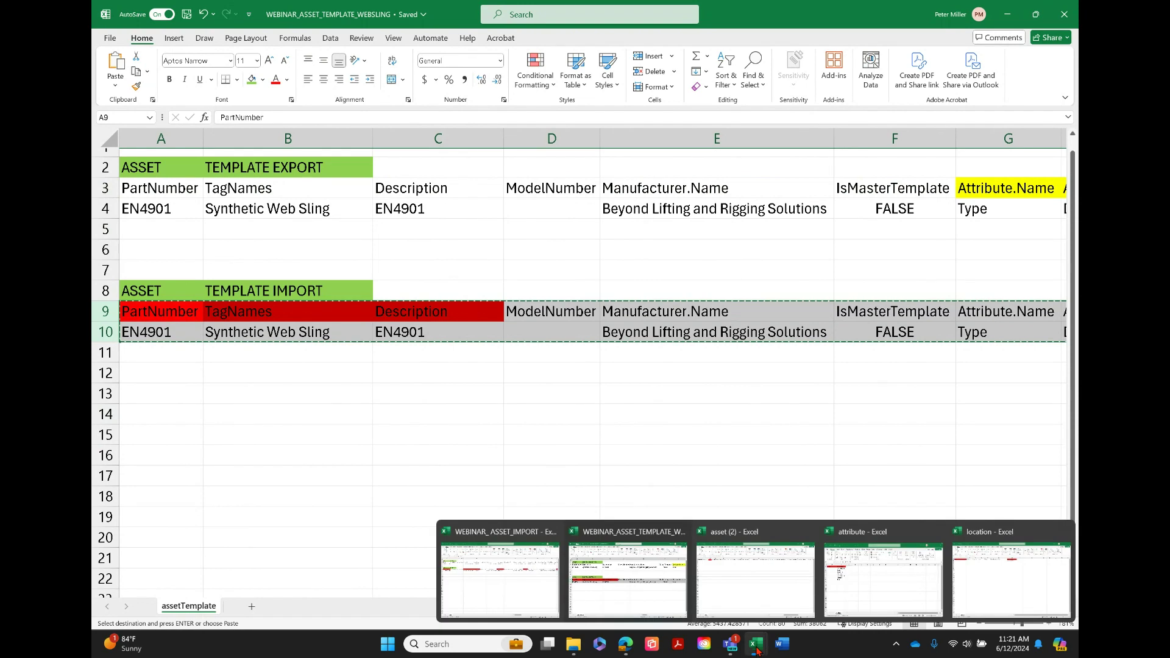
pyautogui.click(756, 586)
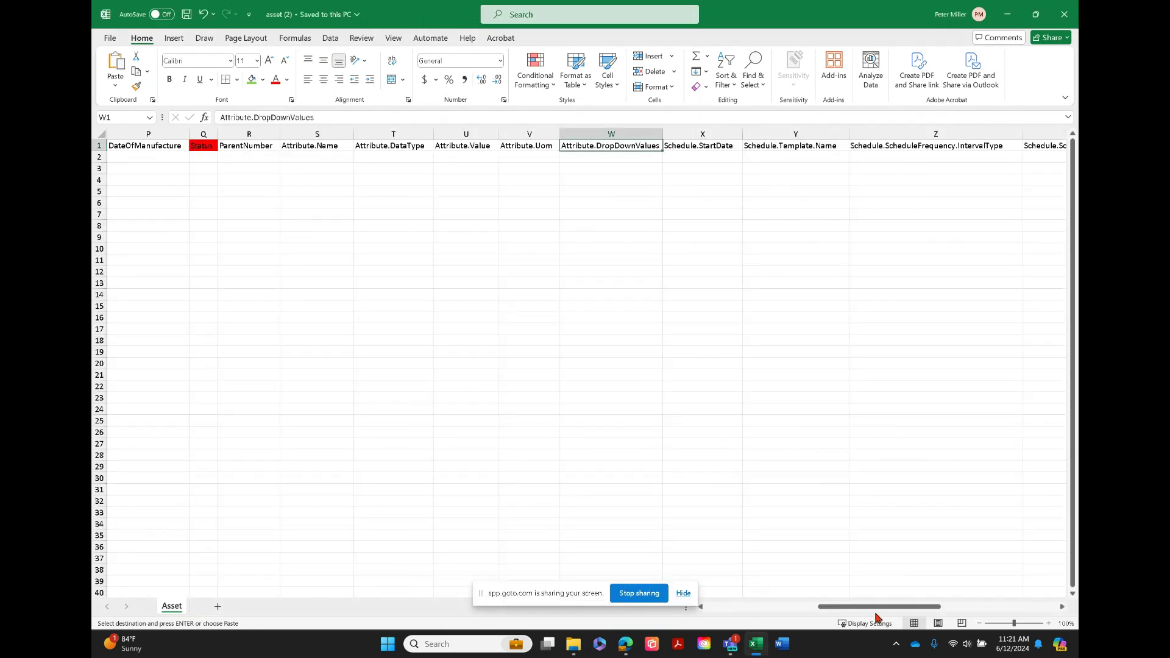
pyautogui.moveTo(875, 617); pyautogui.dragTo(732, 618)
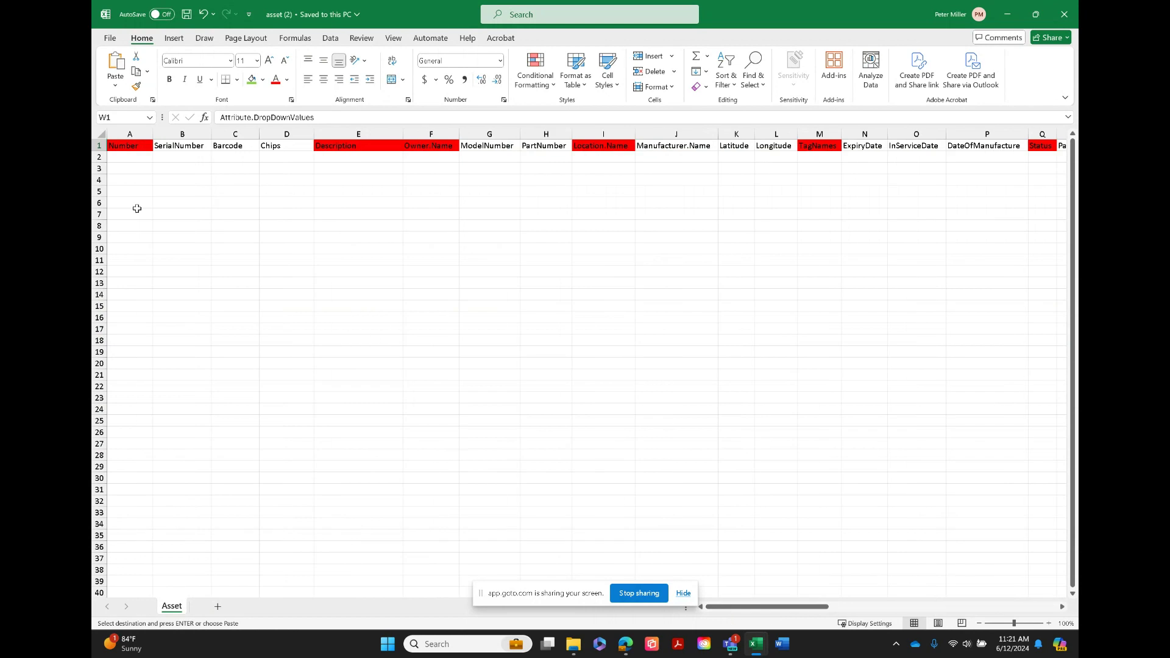
pyautogui.click(121, 158)
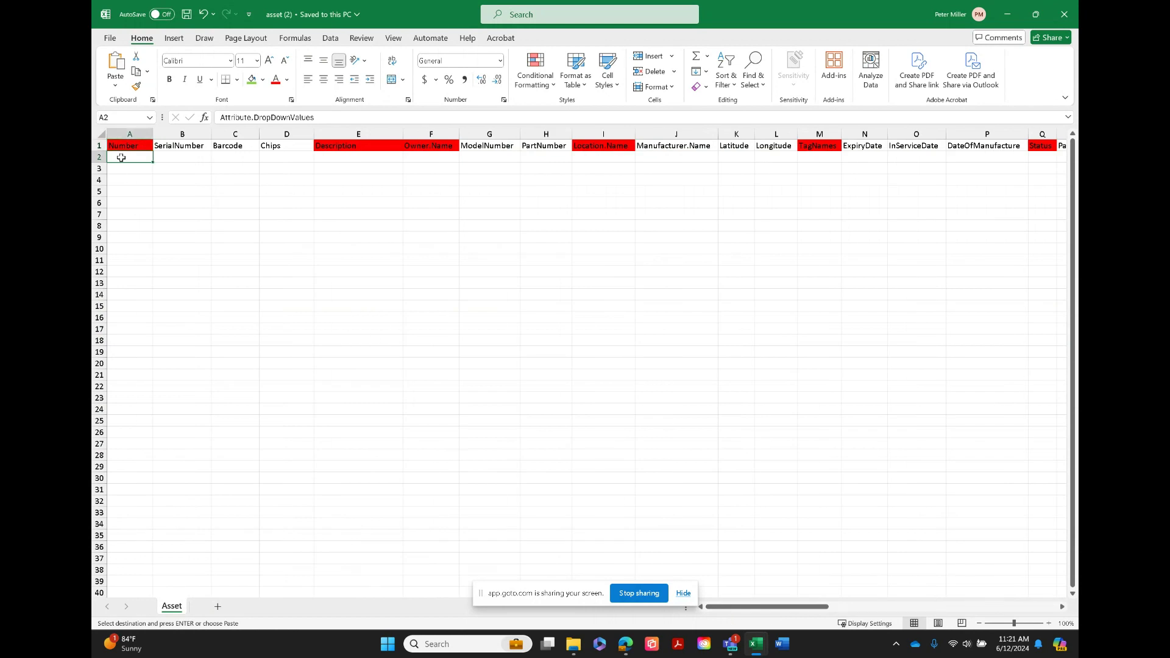
pyautogui.hotkey('ctrl', 'v')
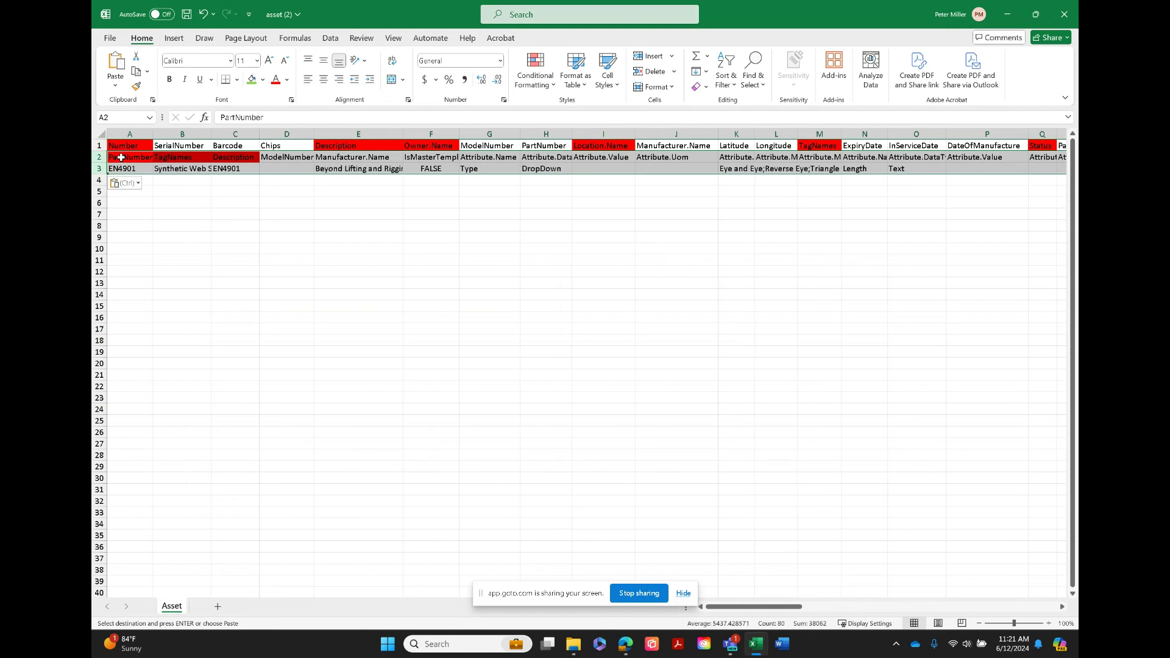
pyautogui.click(121, 157)
pyautogui.press('Right')
pyautogui.press('Left')
pyautogui.press('Right')
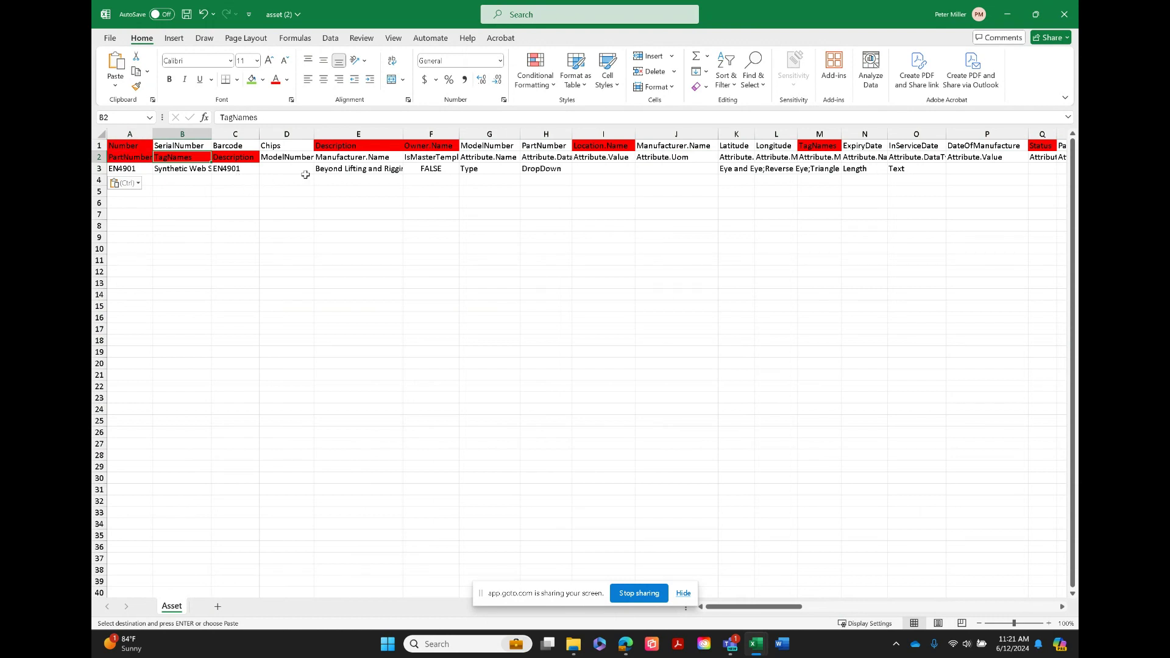
# Undo the pasted template rows in the Asset sheet and switch to the WEBINAR_ASSET_IMPORT workbook
pyautogui.click(203, 14)
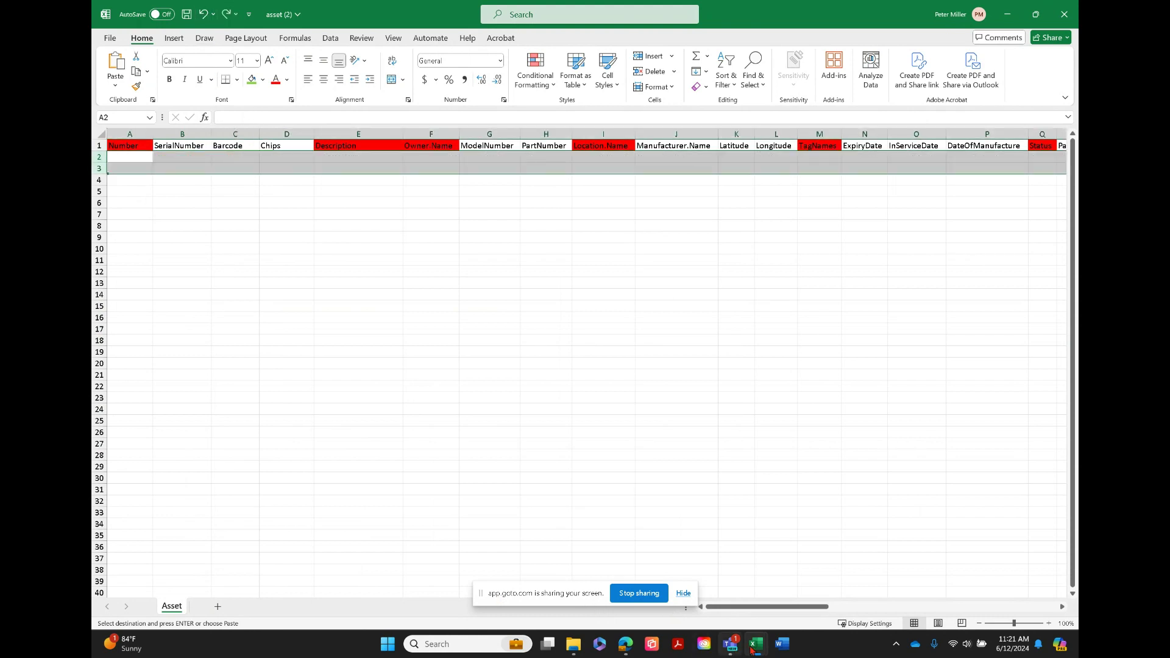
pyautogui.moveTo(758, 651)
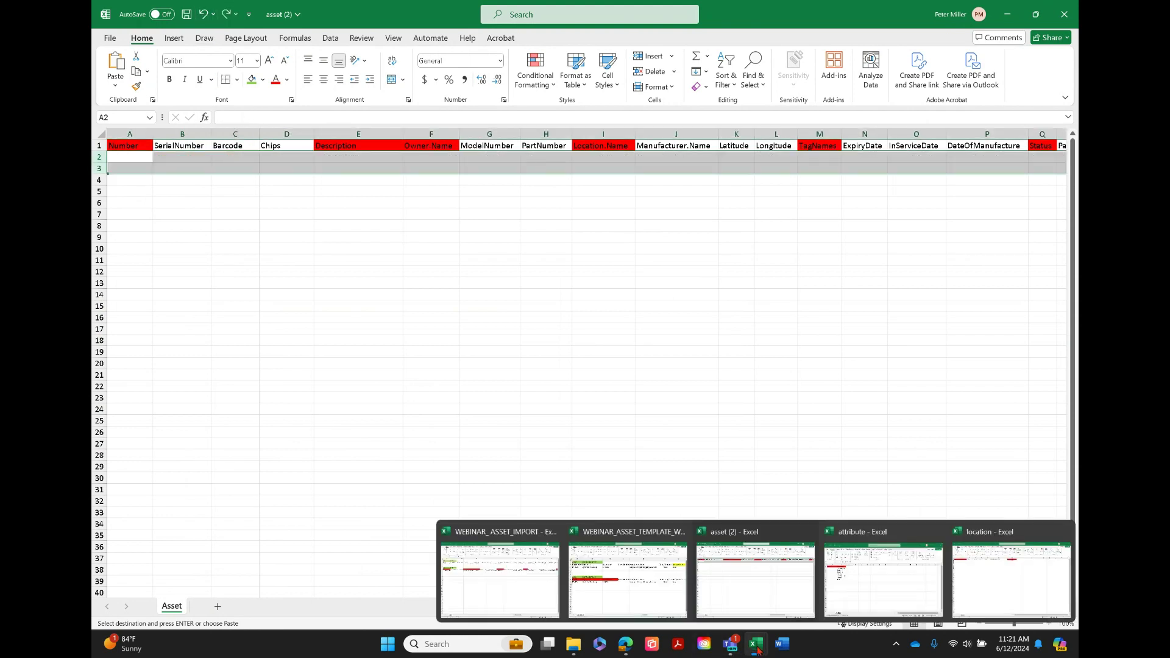
pyautogui.click(511, 584)
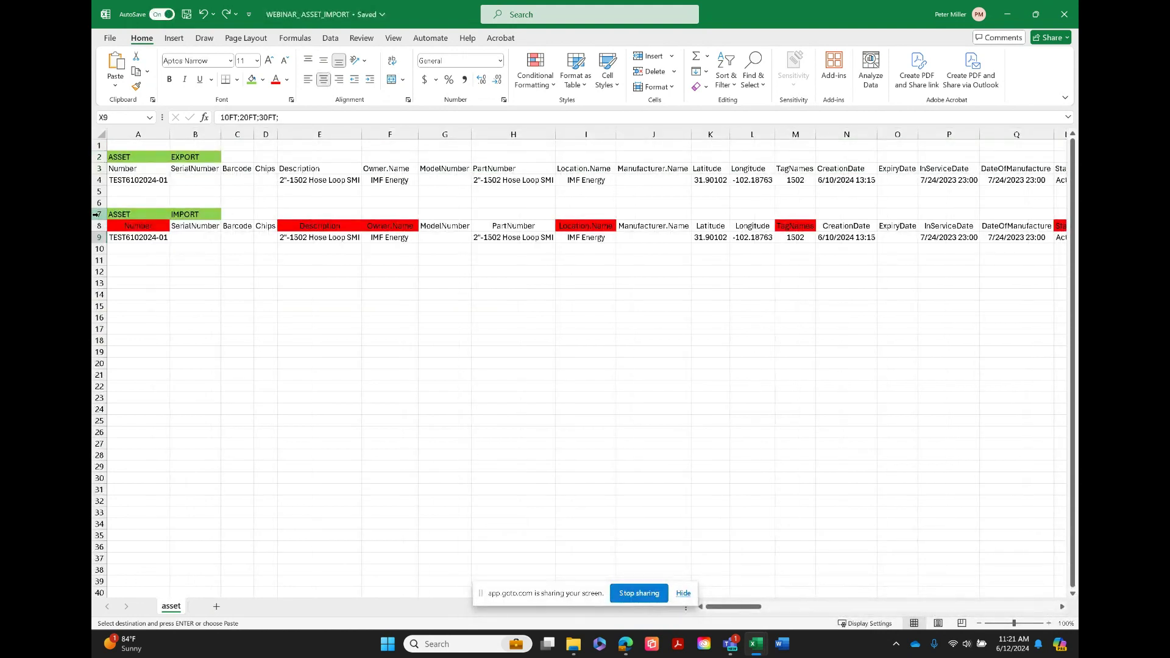
# Copy the asset import data in row 9 from column A through the Diagram.Name column BU
pyautogui.click(97, 226)
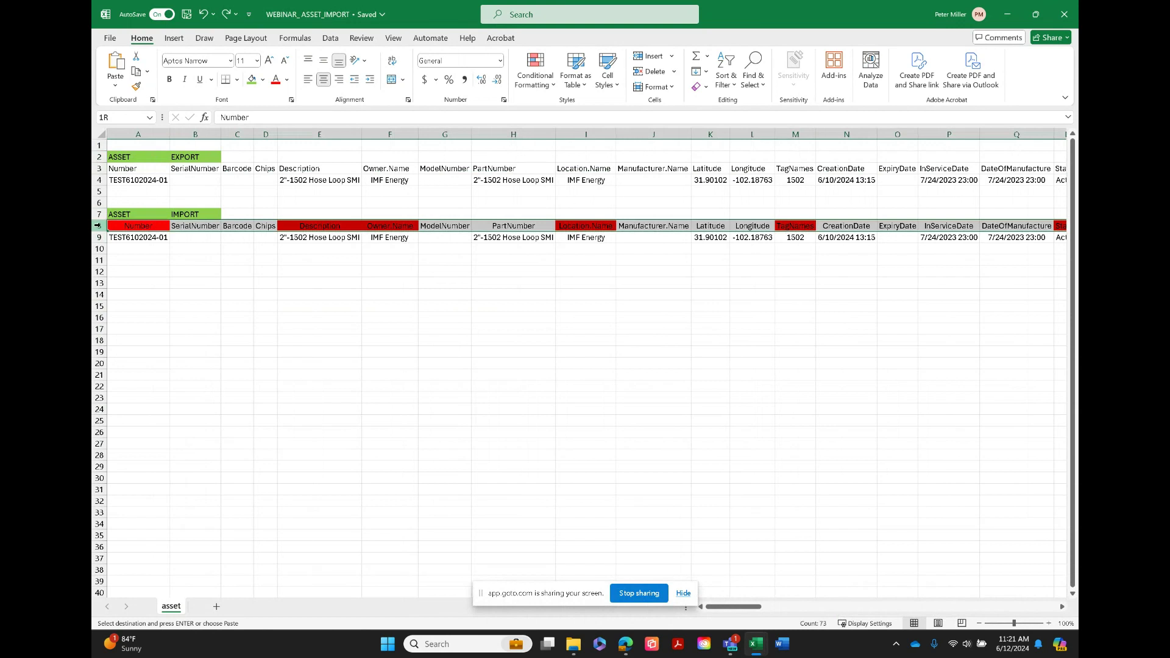
pyautogui.press('Down')
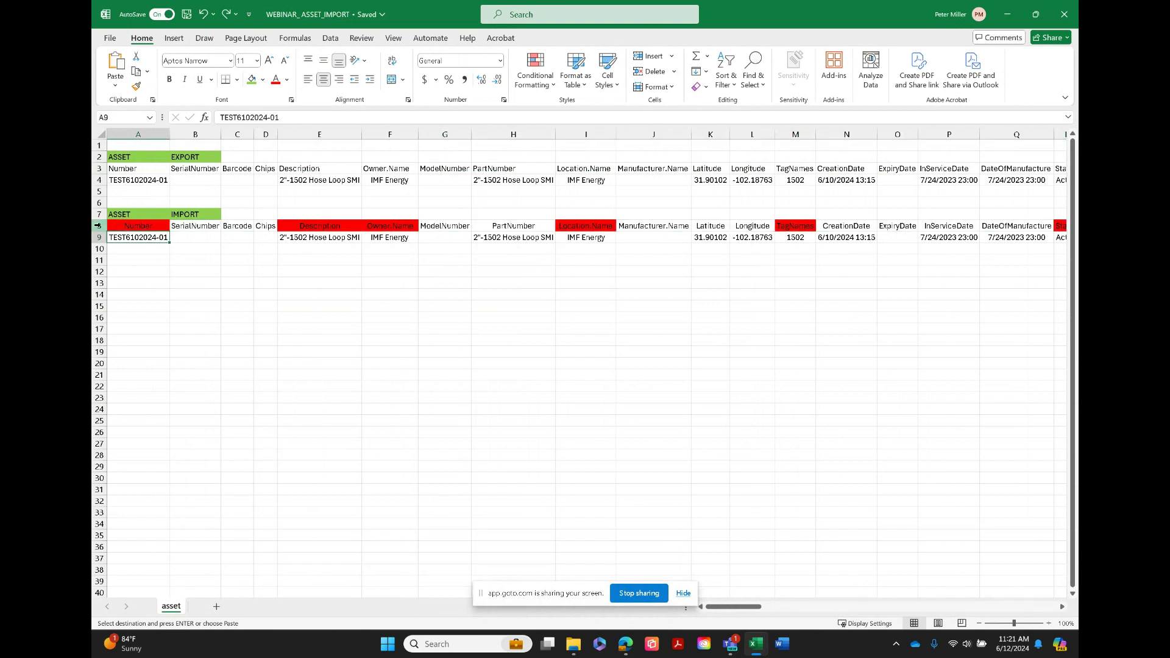
pyautogui.hotkey('shift', 'Down')
pyautogui.hotkey('shift', 'Up')
pyautogui.hotkey('shift', 'Right')
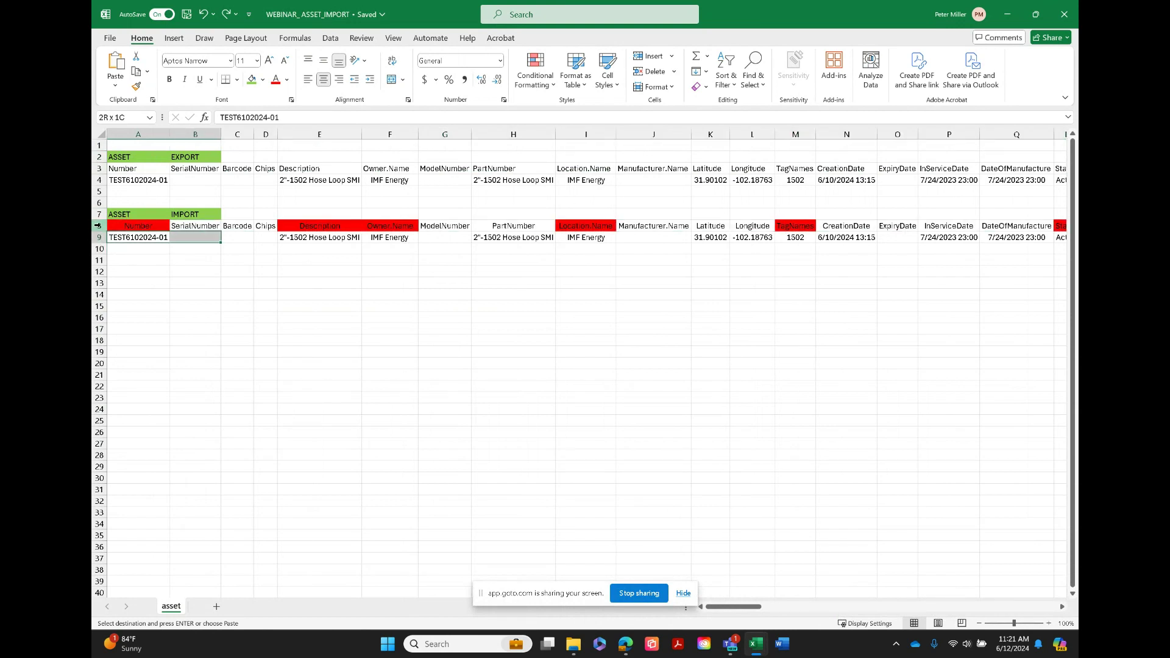
pyautogui.hotkey('shift', 'Right')
pyautogui.hotkey('shift', 'Right')
pyautogui.hotkey('shift', 'Right')
pyautogui.hotkey('shift', 'Right')
pyautogui.hotkey('shift', 'Right')
pyautogui.hotkey('shift', 'Right')
pyautogui.hotkey('shift', 'Right')
pyautogui.hotkey('shift', 'Right')
pyautogui.hotkey('shift', 'Right')
pyautogui.hotkey('shift', 'Right')
pyautogui.hotkey('shift', 'Right')
pyautogui.hotkey('shift', 'Right')
pyautogui.hotkey('shift', 'Right')
pyautogui.hotkey('shift', 'Right')
pyautogui.hotkey('shift', 'Right')
pyautogui.hotkey('shift', 'Right')
pyautogui.hotkey('shift', 'Right')
pyautogui.hotkey('shift', 'Right')
pyautogui.hotkey('shift', 'Right')
pyautogui.hotkey('shift', 'Right')
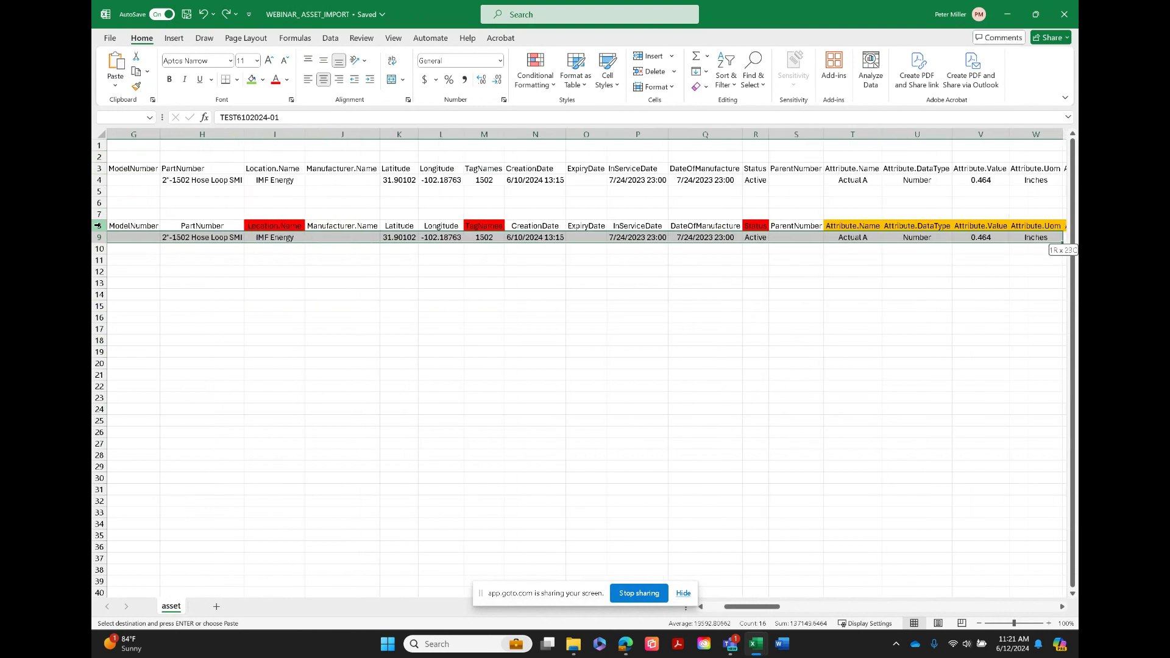
pyautogui.hotkey('shift', 'Right')
pyautogui.hotkey('shift', 'Right')
pyautogui.hotkey('shift', 'Right')
pyautogui.hotkey('shift', 'Right')
pyautogui.hotkey('shift', 'Right')
pyautogui.hotkey('shift', 'Right')
pyautogui.hotkey('shift', 'Right')
pyautogui.hotkey('shift', 'Right')
pyautogui.hotkey('shift', 'Right')
pyautogui.hotkey('shift', 'Right')
pyautogui.hotkey('shift', 'Right')
pyautogui.hotkey('shift', 'Right')
pyautogui.hotkey('shift', 'Right')
pyautogui.hotkey('shift', 'Right')
pyautogui.hotkey('shift', 'Right')
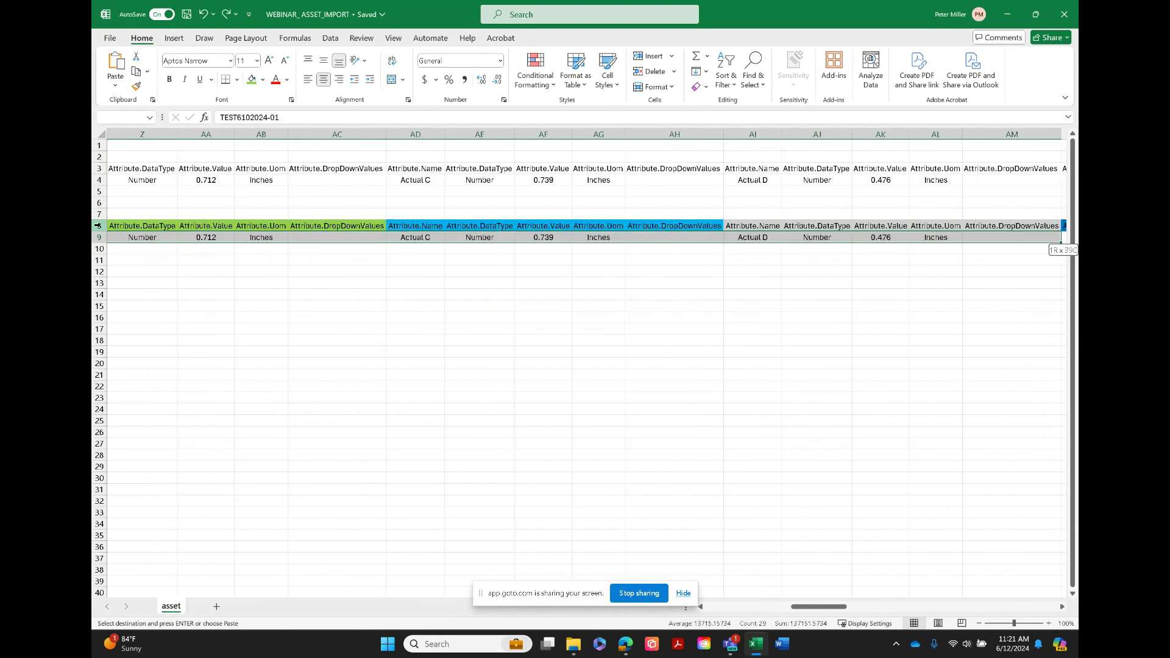
pyautogui.hotkey('shift', 'Right')
pyautogui.hotkey('shift', 'Right')
pyautogui.hotkey('shift', 'Right')
pyautogui.hotkey('shift', 'Right')
pyautogui.hotkey('shift', 'Right')
pyautogui.hotkey('shift', 'Right')
pyautogui.hotkey('shift', 'Right')
pyautogui.hotkey('shift', 'Right')
pyautogui.hotkey('shift', 'Right')
pyautogui.hotkey('shift', 'Right')
pyautogui.hotkey('shift', 'Right')
pyautogui.hotkey('shift', 'Right')
pyautogui.hotkey('shift', 'Right')
pyautogui.hotkey('shift', 'Right')
pyautogui.hotkey('shift', 'Right')
pyautogui.hotkey('shift', 'Right')
pyautogui.hotkey('shift', 'Right')
pyautogui.hotkey('shift', 'Right')
pyautogui.hotkey('shift', 'Right')
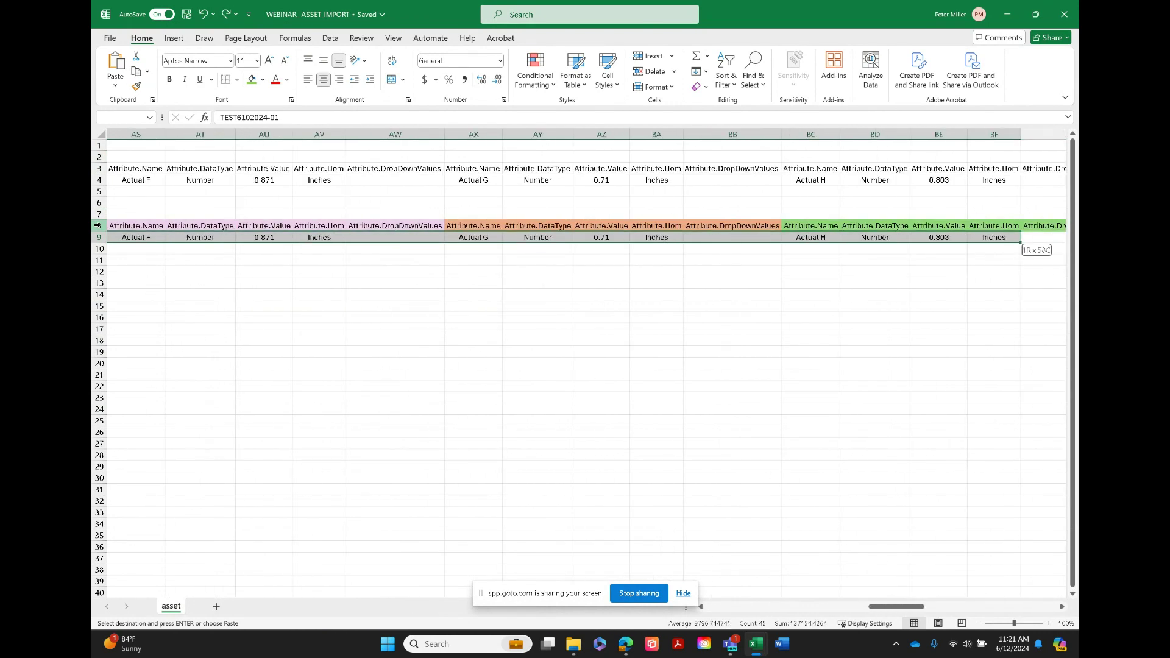
pyautogui.hotkey('shift', 'Right')
pyautogui.hotkey('shift', 'Right')
pyautogui.hotkey('shift', 'Right')
pyautogui.hotkey('shift', 'Right')
pyautogui.hotkey('shift', 'Right')
pyautogui.hotkey('shift', 'Right')
pyautogui.hotkey('shift', 'Right')
pyautogui.hotkey('shift', 'Right')
pyautogui.hotkey('shift', 'Right')
pyautogui.hotkey('shift', 'Right')
pyautogui.hotkey('shift', 'Right')
pyautogui.hotkey('shift', 'Right')
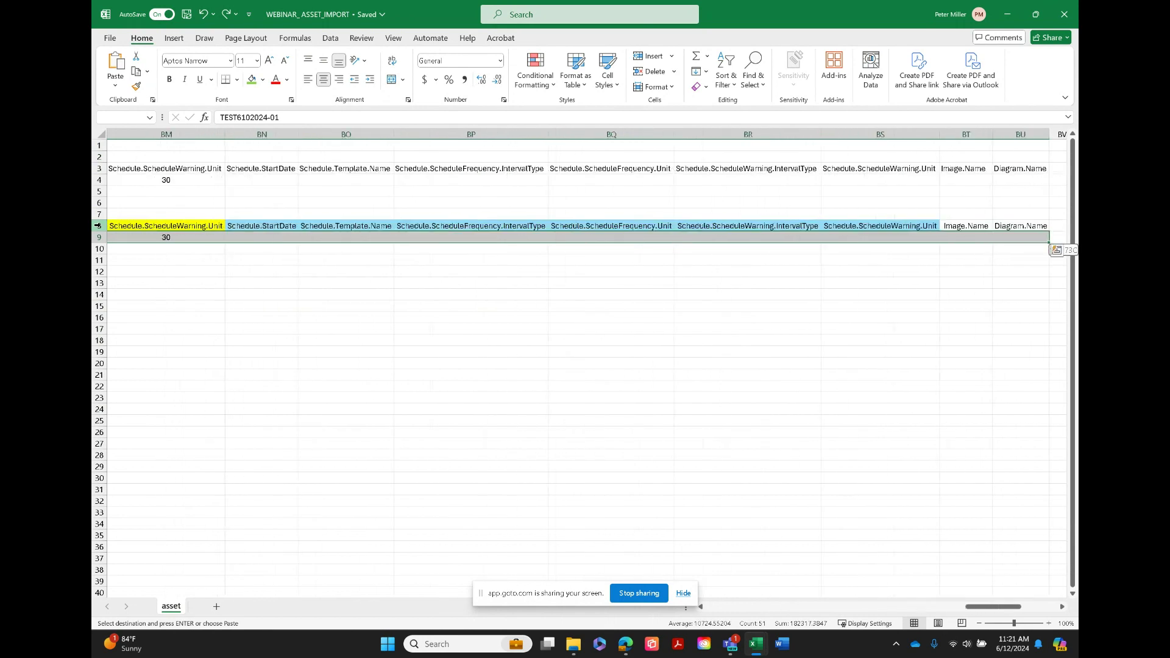
pyautogui.hotkey('shift', 'Right')
pyautogui.hotkey('shift', 'Right')
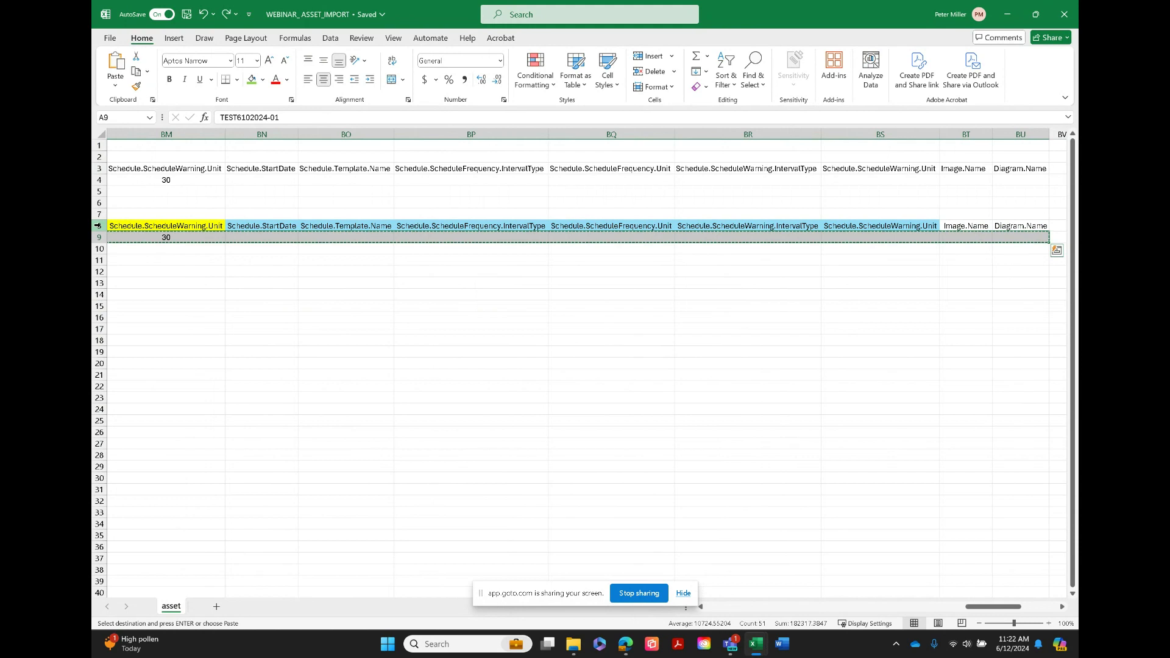
# Switch to the asset (2) workbook and paste the copied asset data row starting at cell A2
pyautogui.moveTo(756, 650)
pyautogui.click(756, 634)
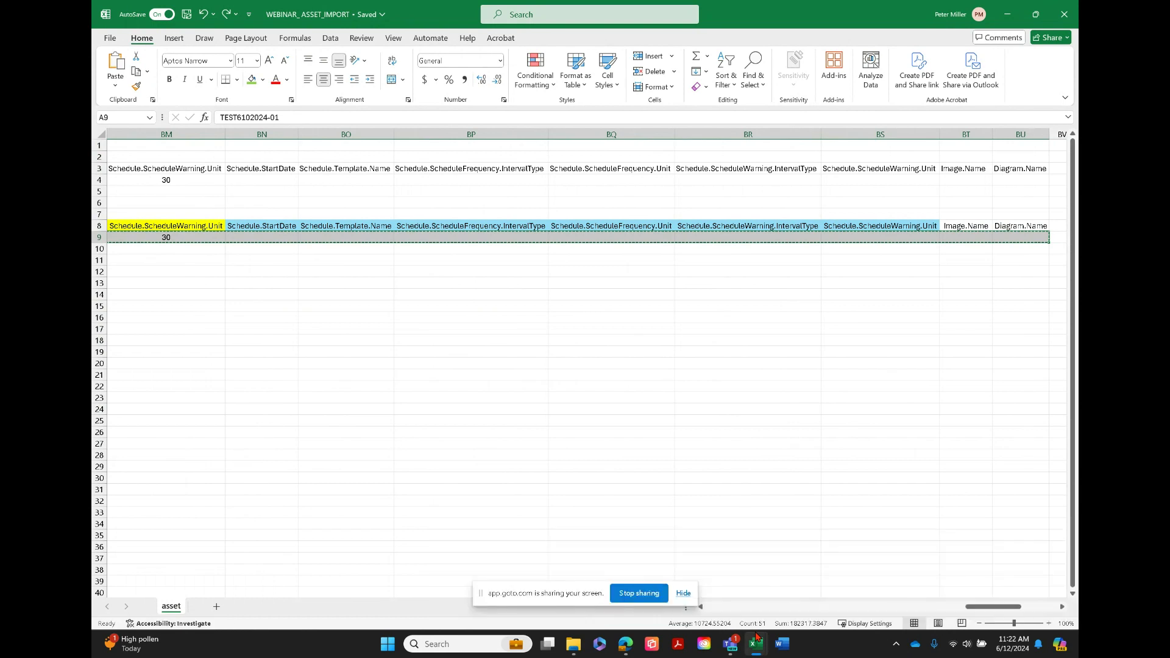
pyautogui.moveTo(757, 649)
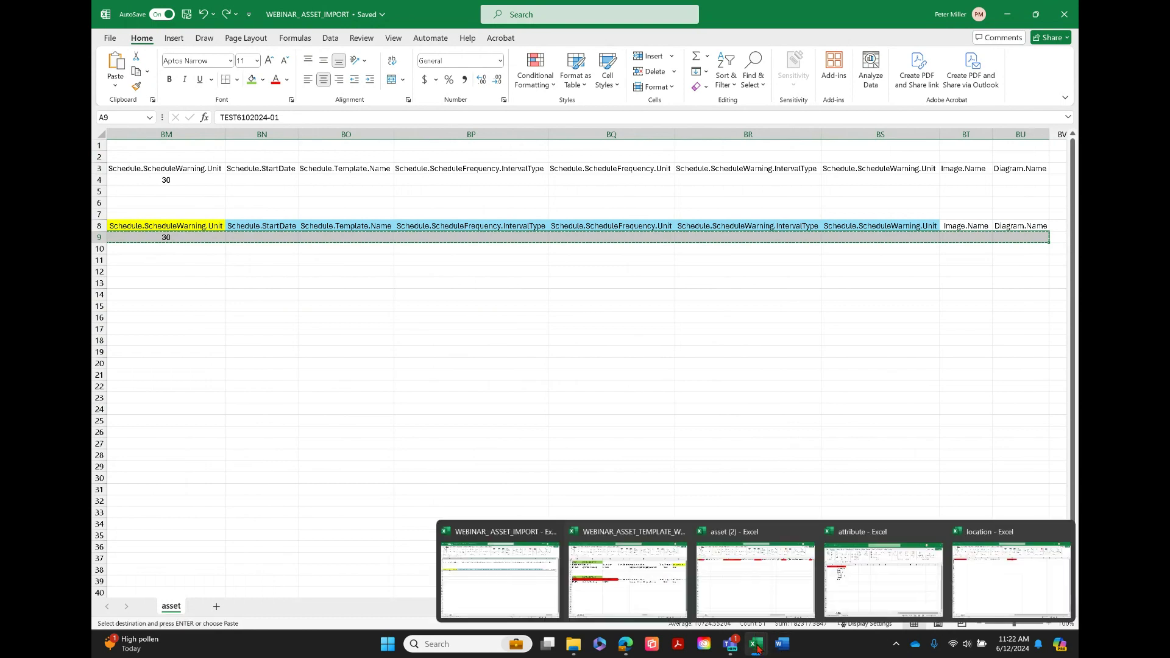
pyautogui.click(737, 572)
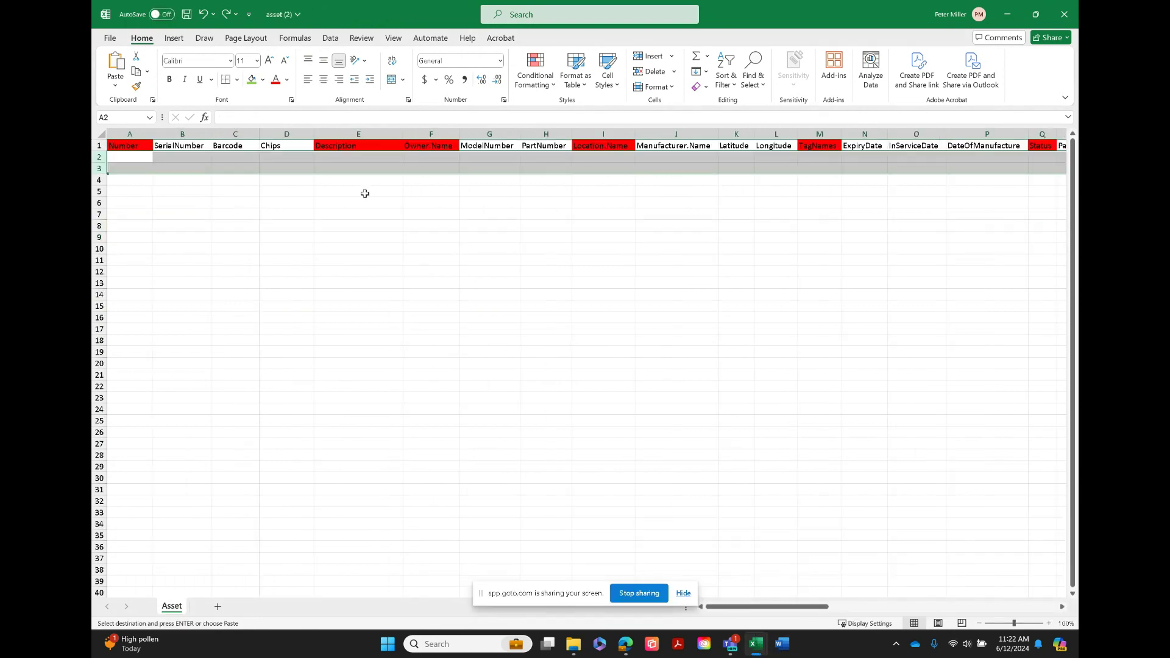
pyautogui.click(124, 156)
pyautogui.hotkey('ctrl', 'v')
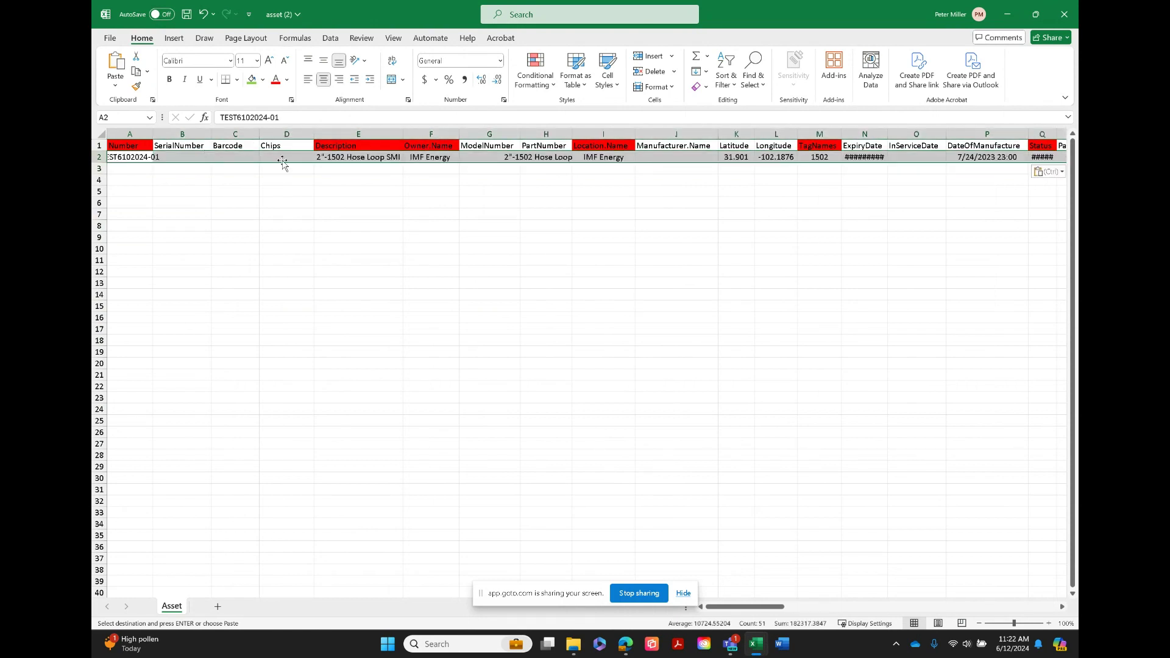
pyautogui.click(294, 181)
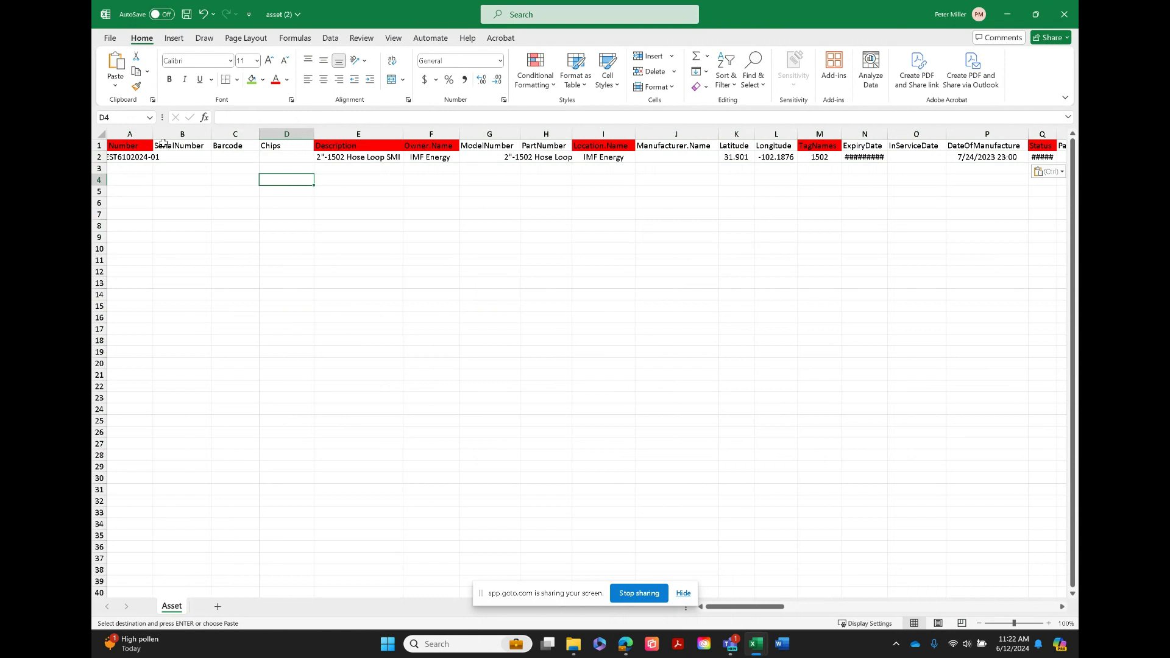
# Save the workbook as "asset" in Excel Workbook format in the Desktop folder, replacing the existing file
pyautogui.click(276, 16)
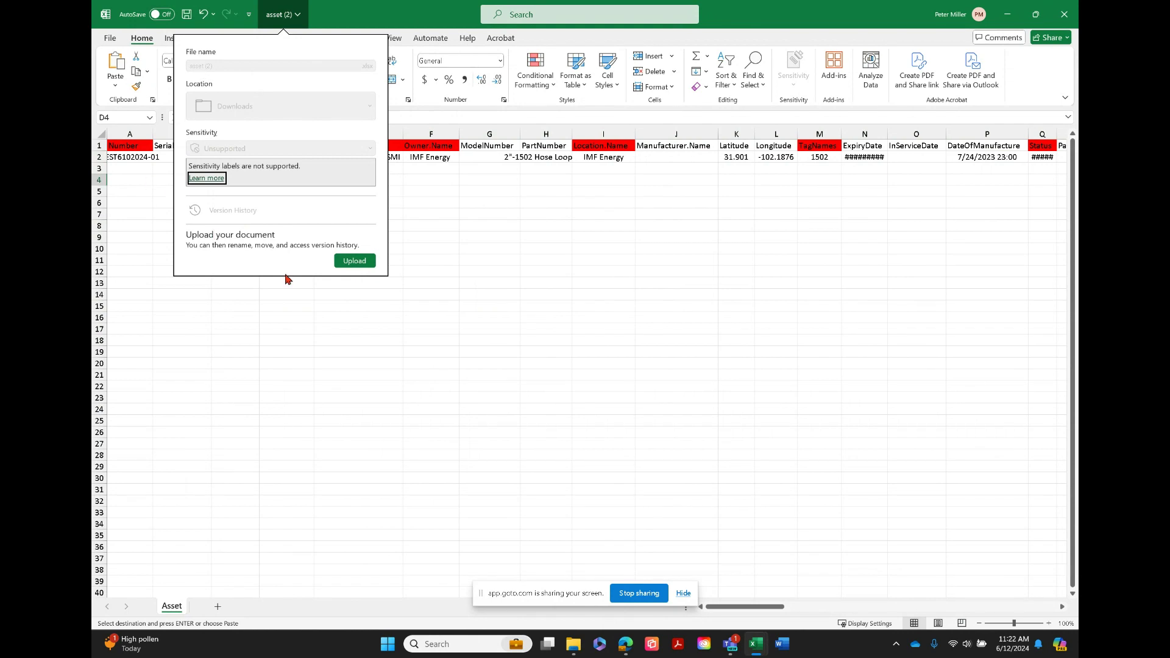
pyautogui.click(299, 293)
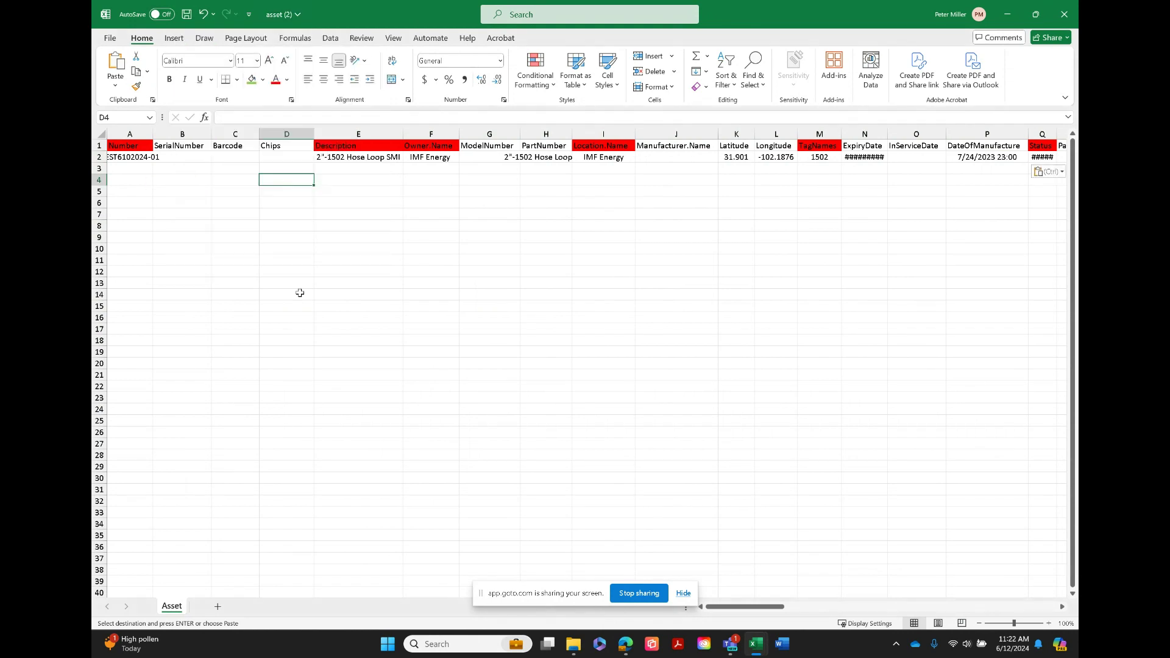
pyautogui.click(110, 39)
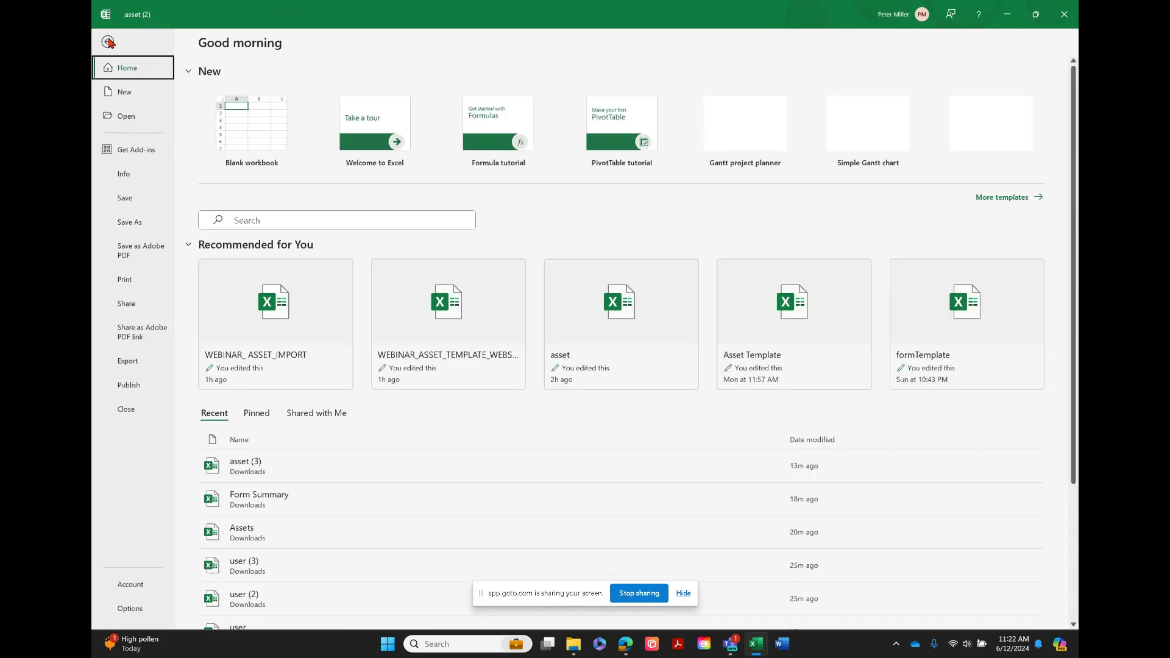
pyautogui.click(131, 225)
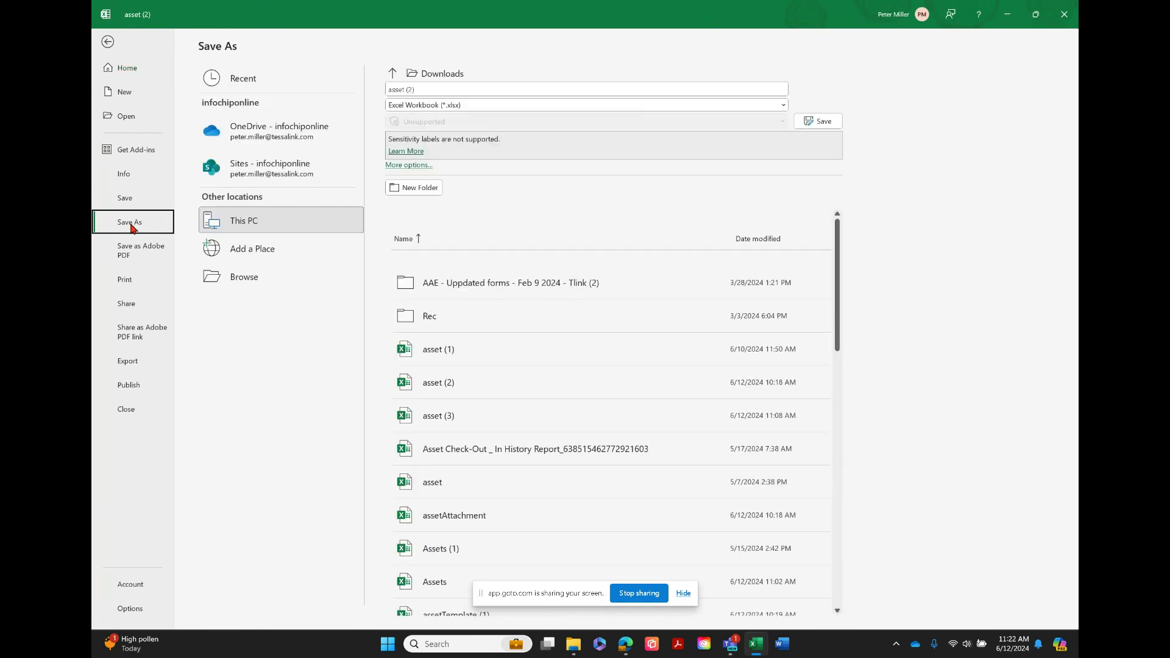
pyautogui.click(441, 90)
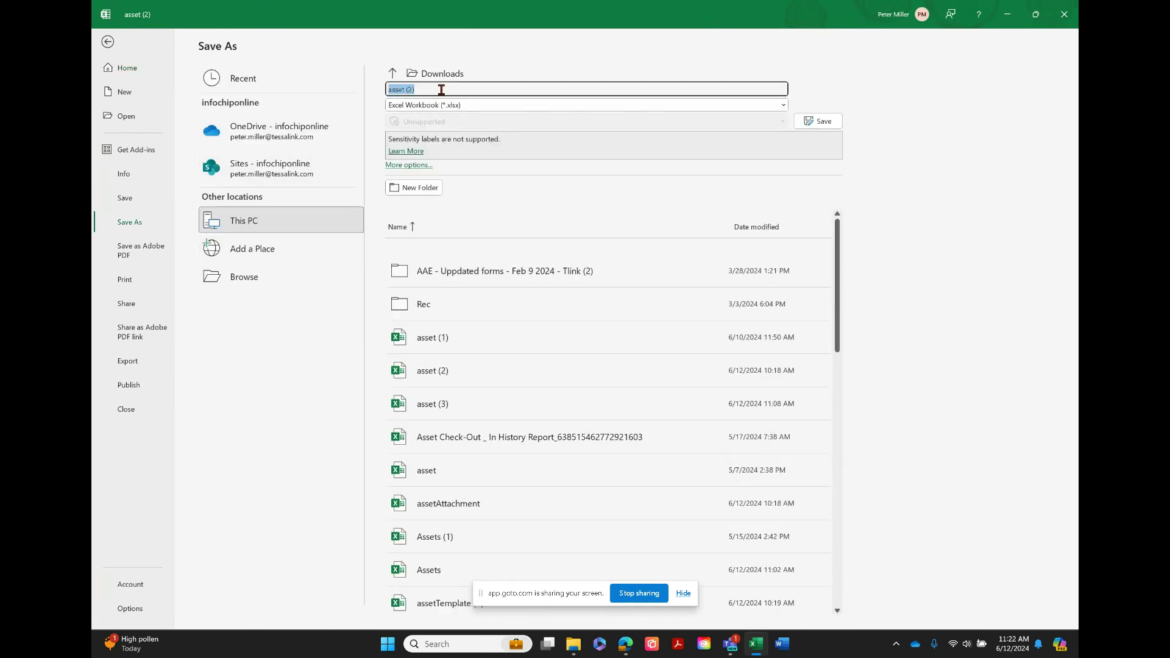
pyautogui.write('as')
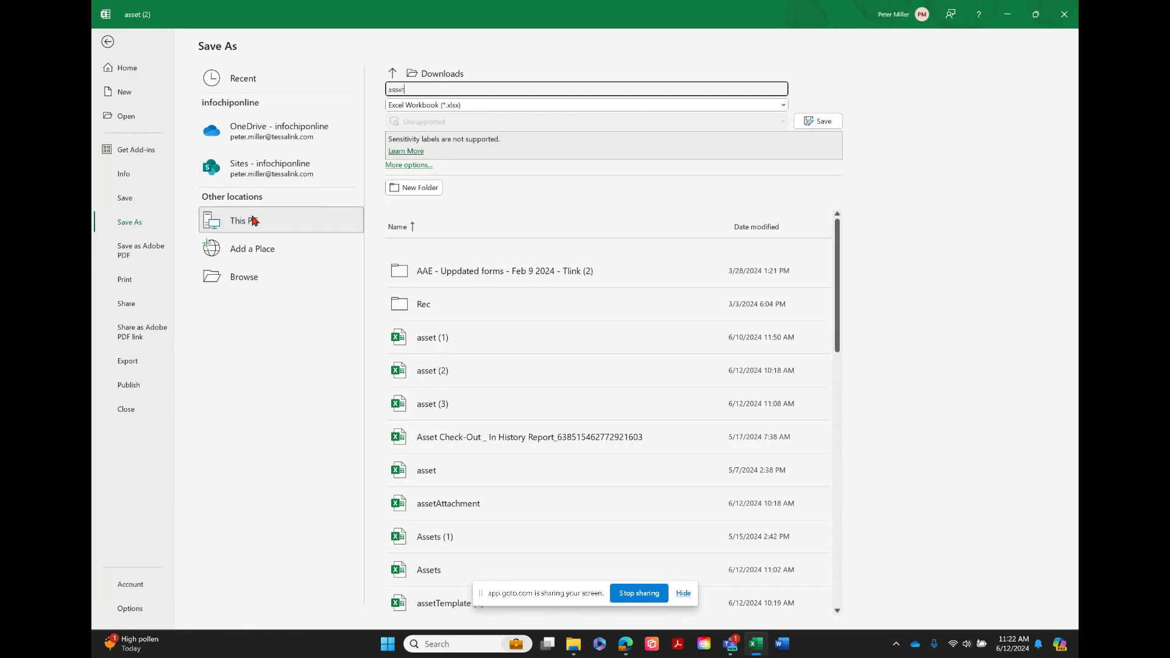
pyautogui.click(243, 280)
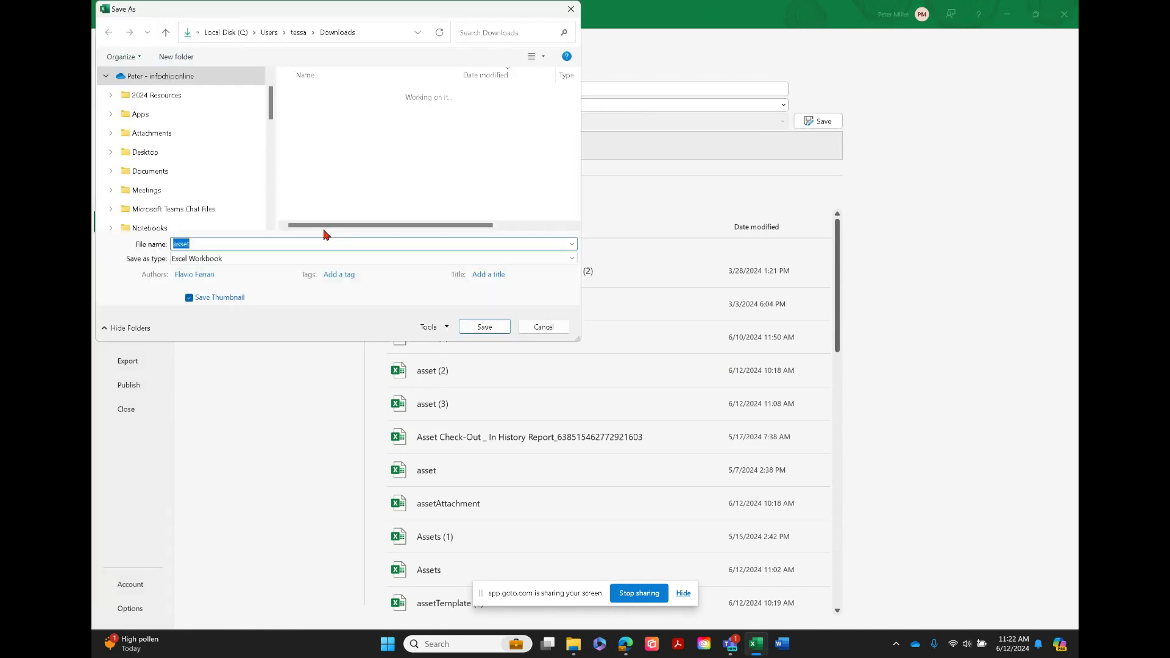
pyautogui.click(157, 153)
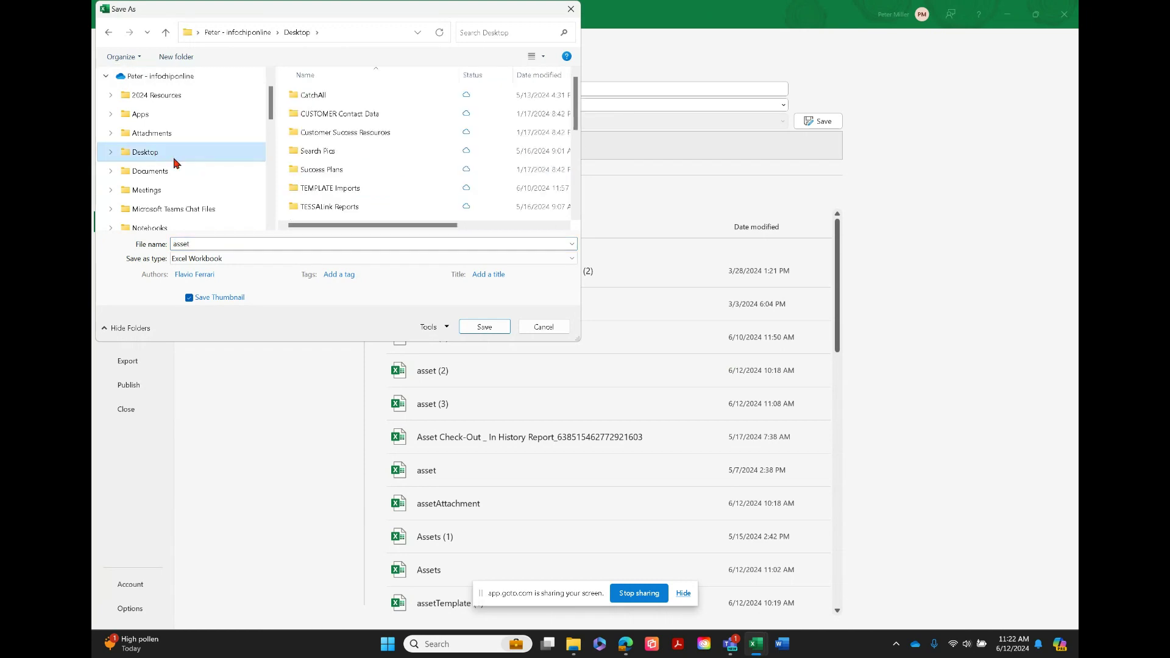
pyautogui.click(486, 329)
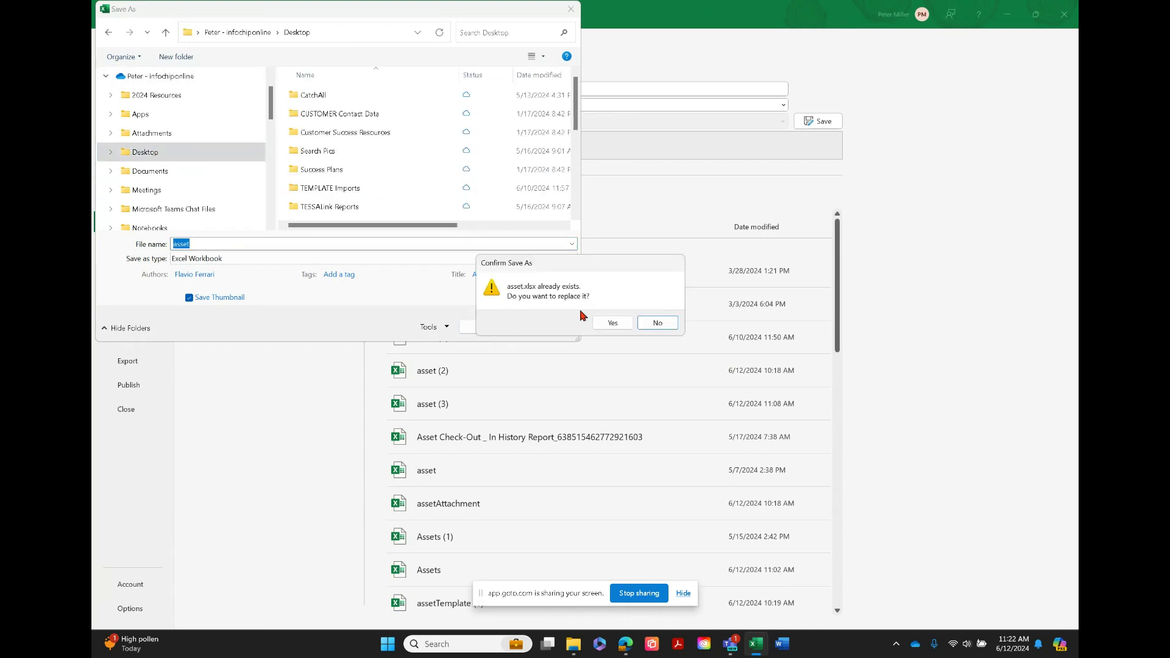
pyautogui.click(612, 324)
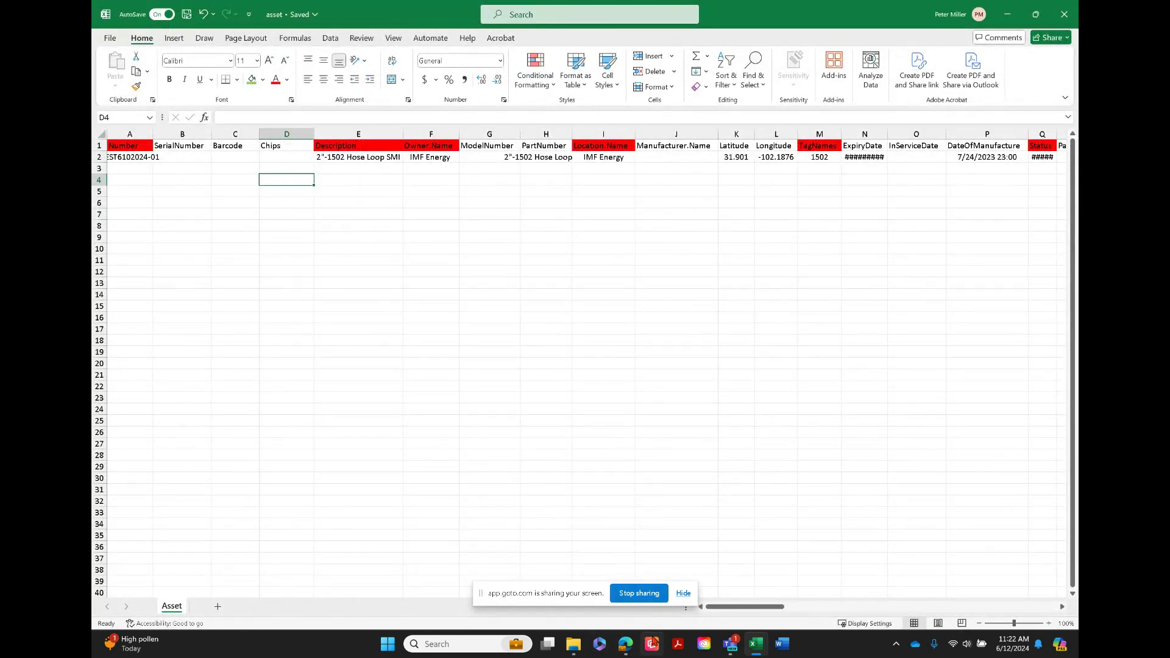
# Minimize the open Excel windows and switch to the TESSALink Data Import page in the browser
pyautogui.moveTo(630, 648)
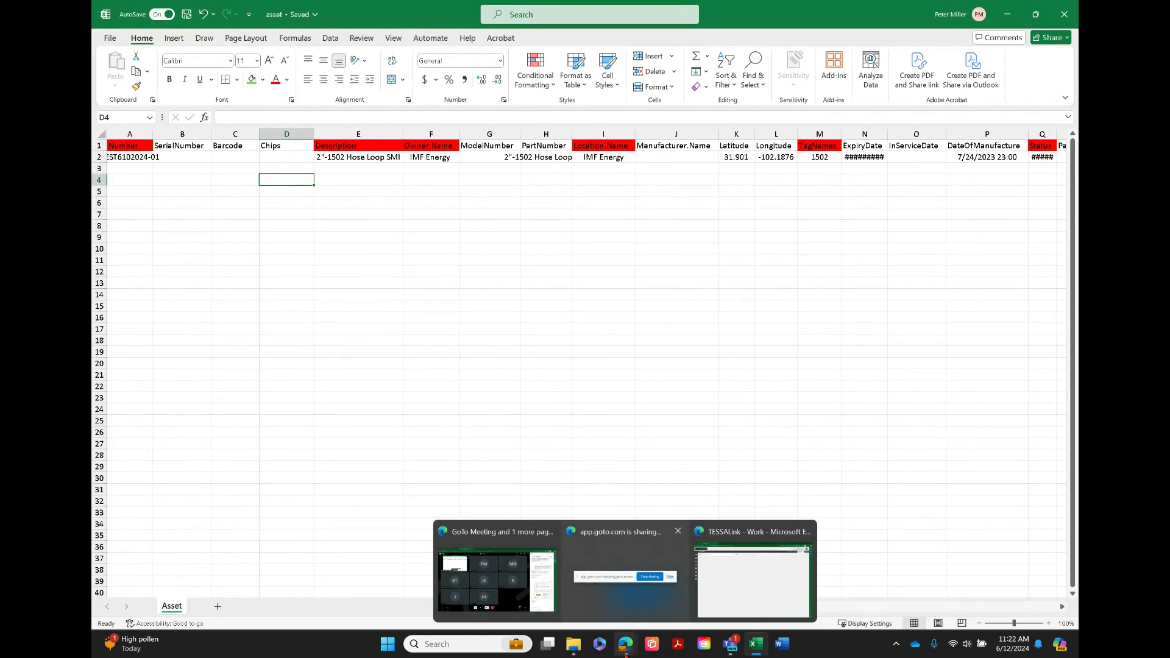
pyautogui.click(1007, 13)
pyautogui.click(1007, 13)
pyautogui.click(1007, 12)
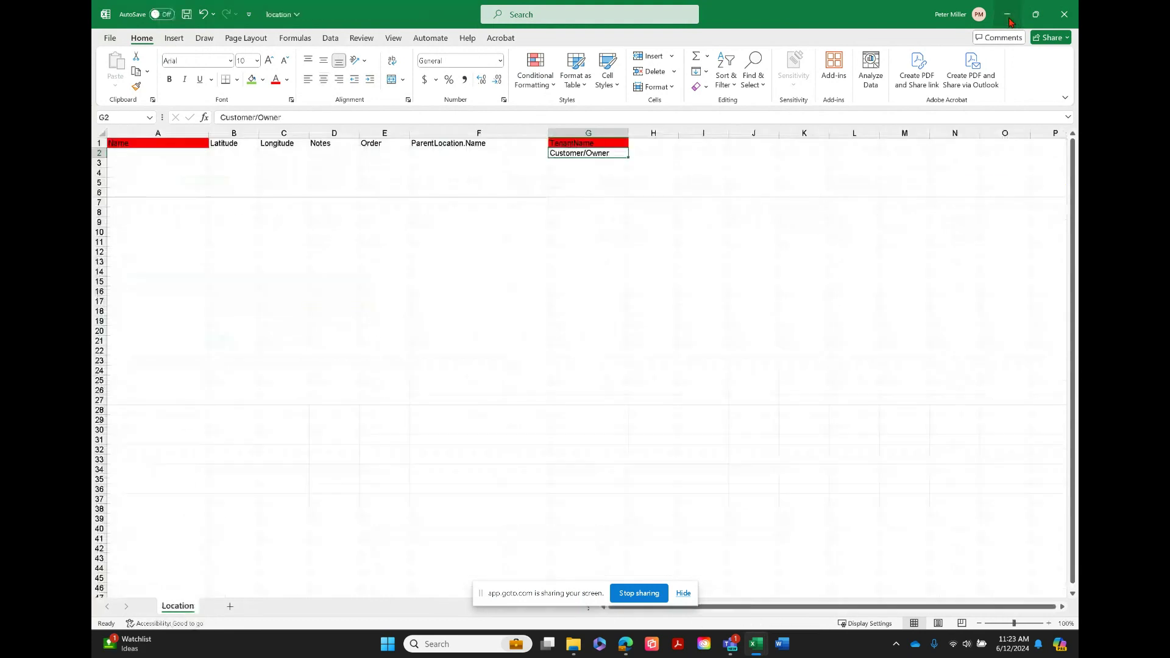
pyautogui.click(1007, 12)
pyautogui.click(1009, 23)
pyautogui.click(1010, 9)
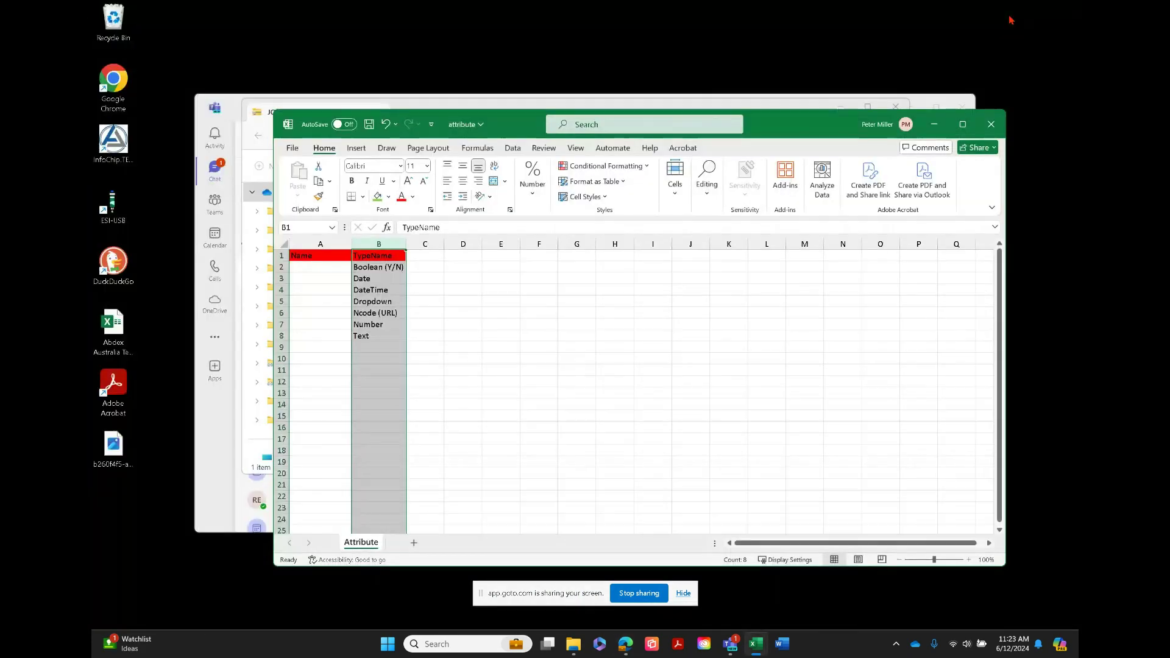
pyautogui.moveTo(627, 646)
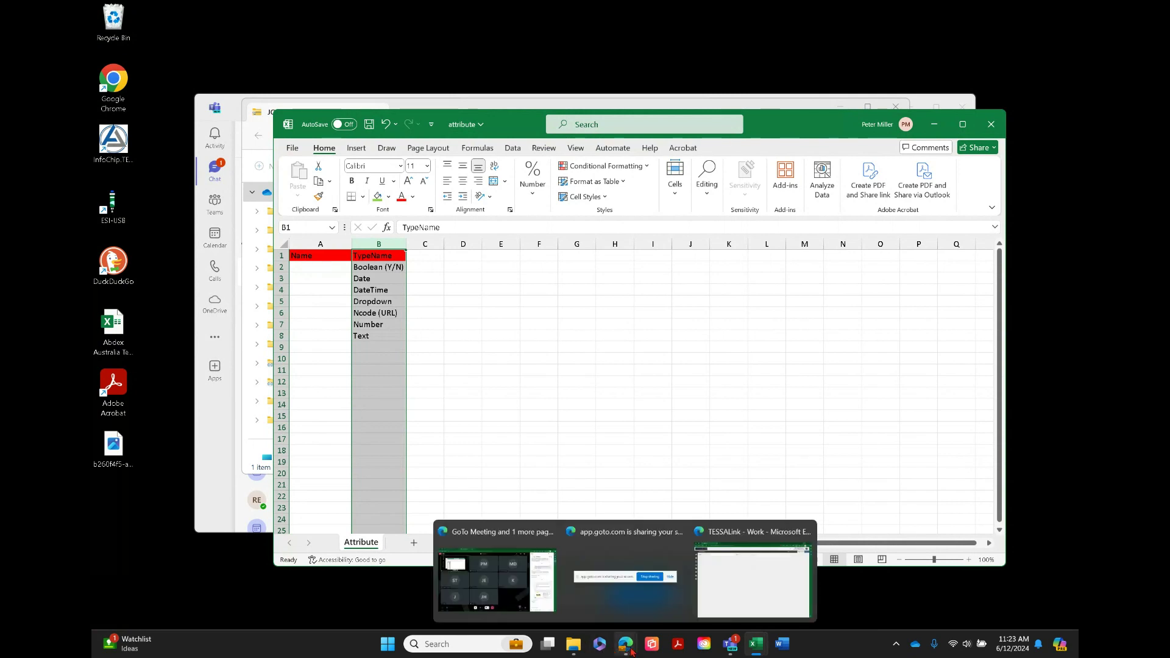
pyautogui.click(737, 595)
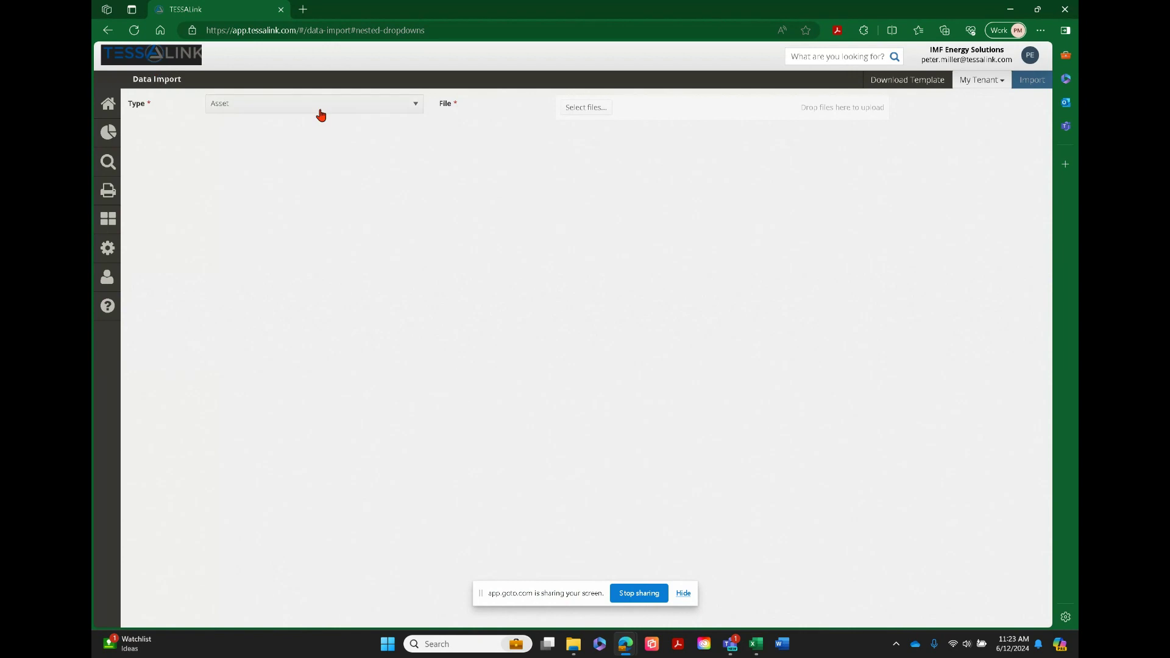
# Try to select the Desktop asset file for the Asset import, and close the asset workbook open in Excel
pyautogui.click(604, 110)
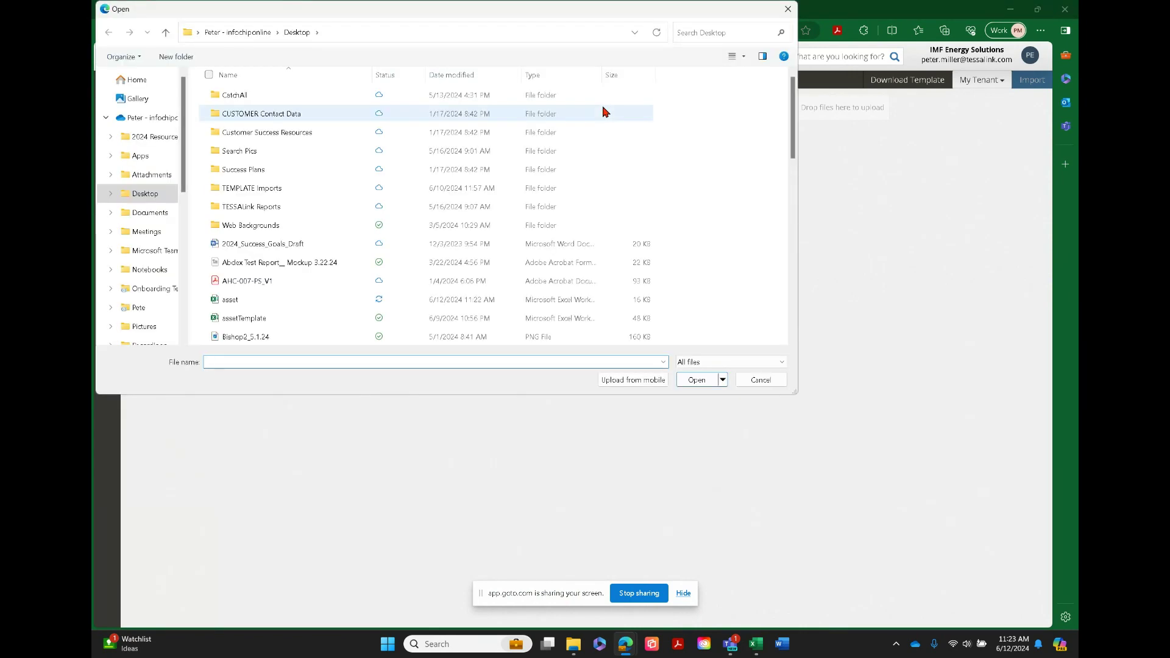
pyautogui.doubleClick(237, 302)
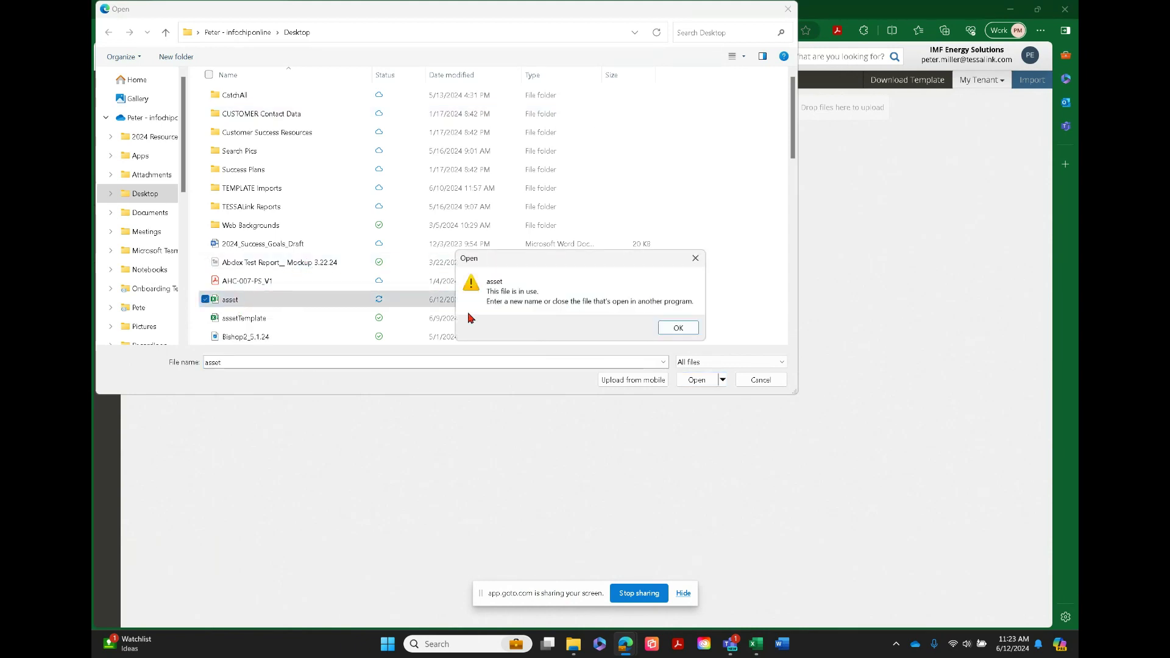
pyautogui.click(681, 329)
pyautogui.moveTo(755, 651)
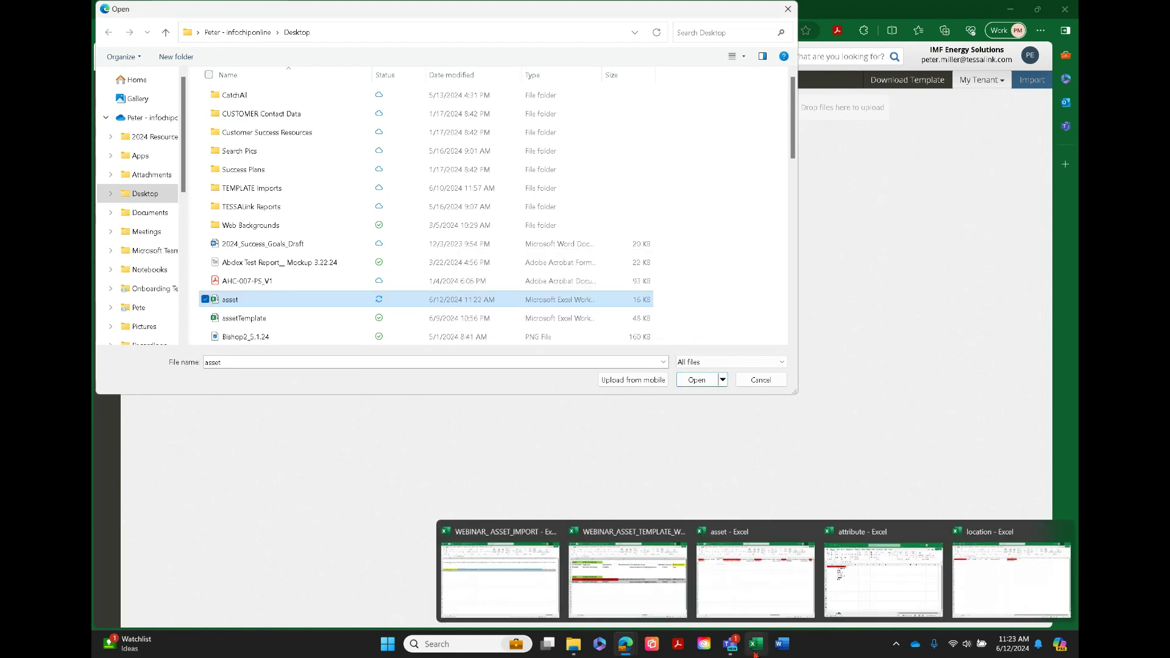
pyautogui.click(805, 532)
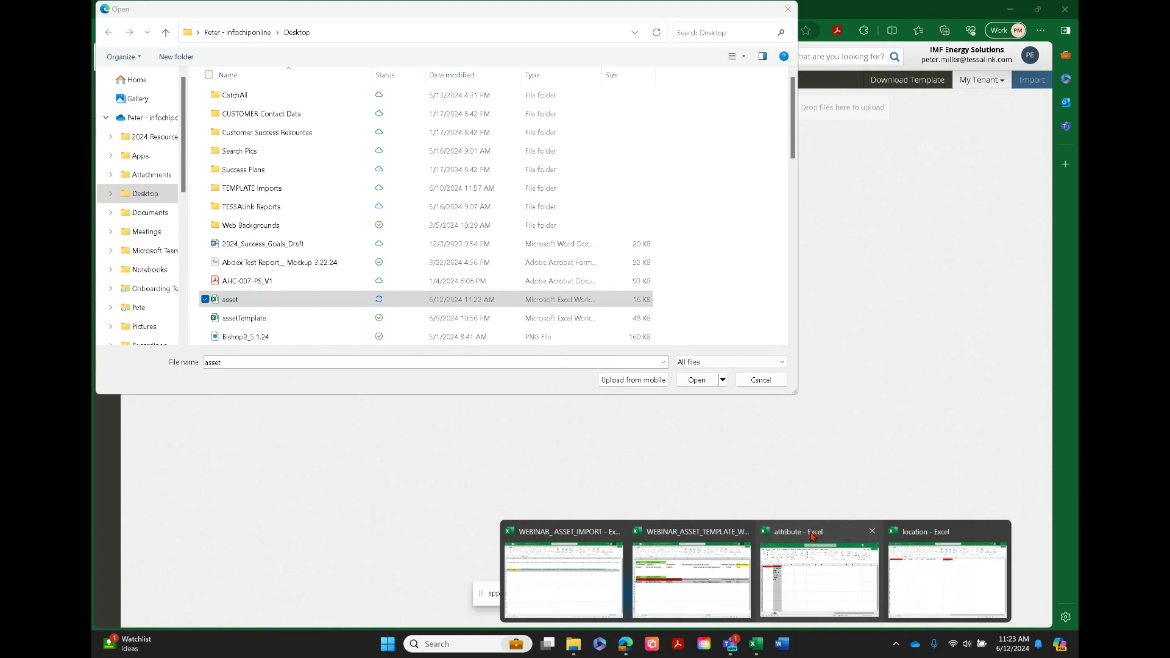
# Minimize the attribute workbook, restart the file selection for the Asset import, and upload the asset file from the Desktop folder
pyautogui.click(810, 531)
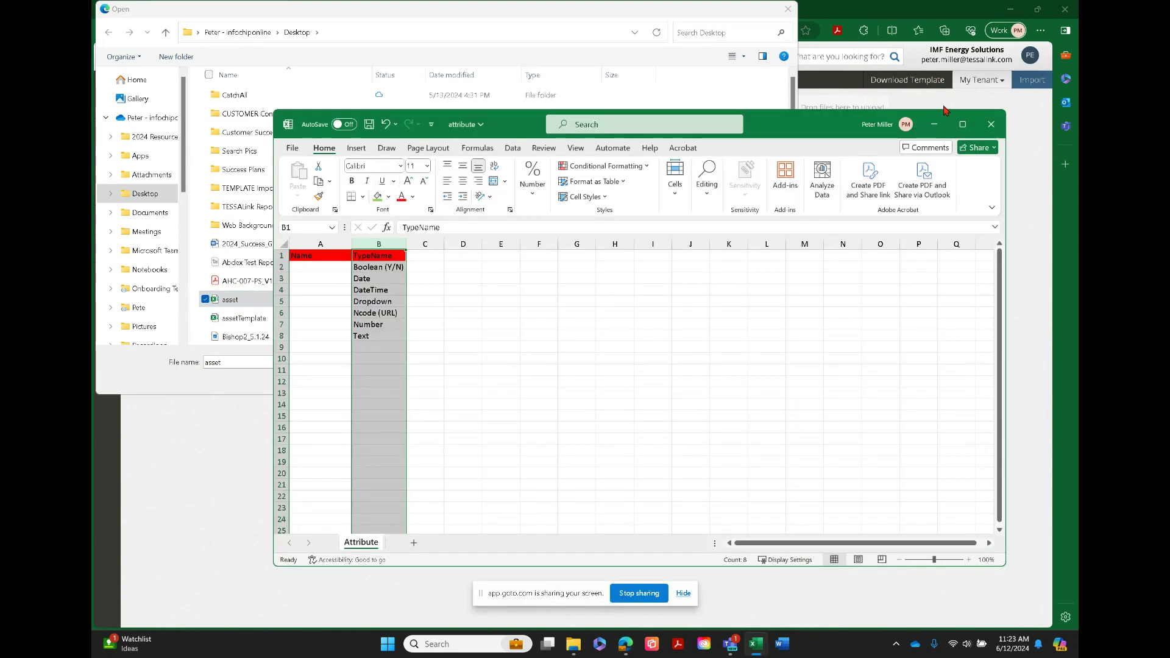
pyautogui.click(937, 126)
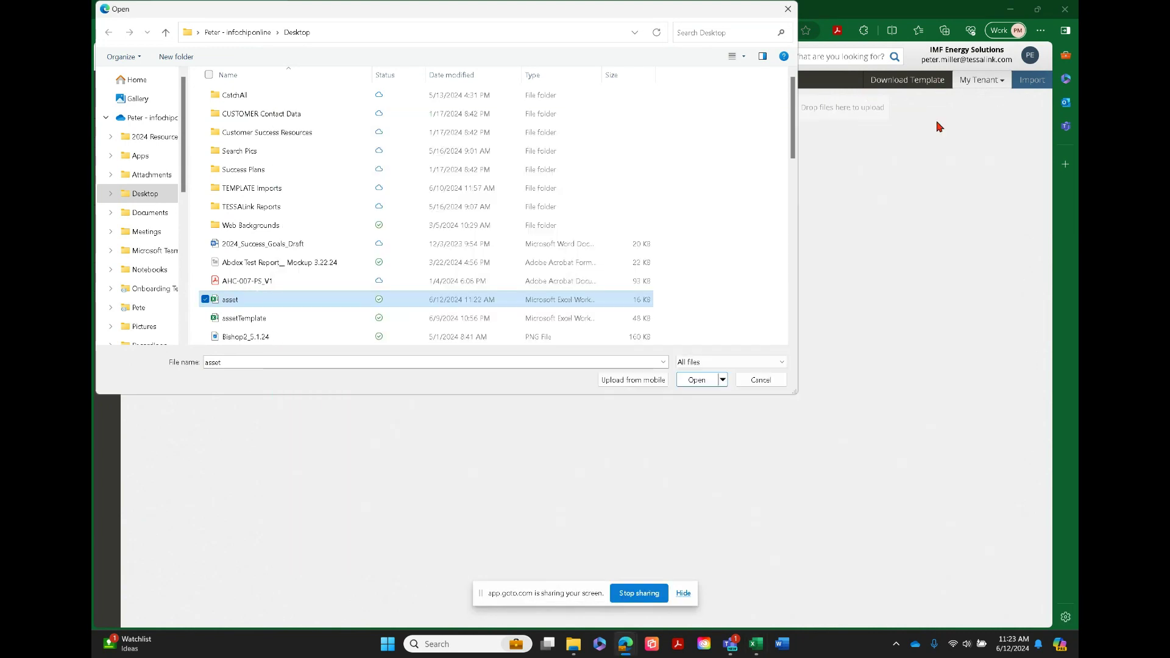
pyautogui.click(788, 10)
pyautogui.click(581, 110)
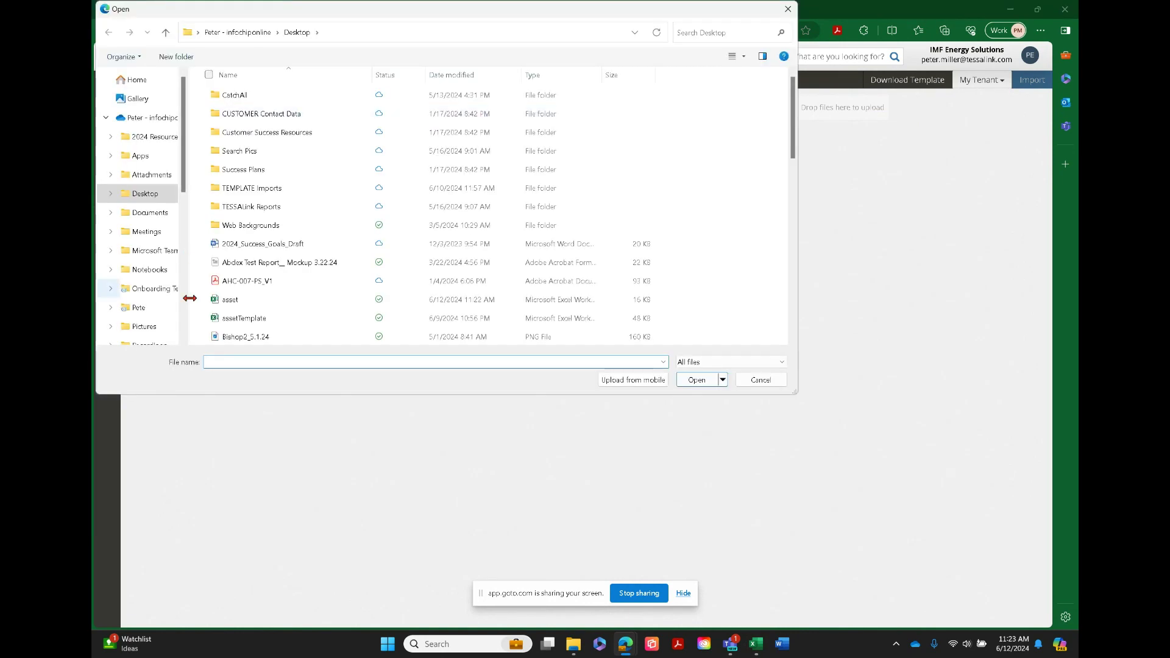
pyautogui.doubleClick(229, 302)
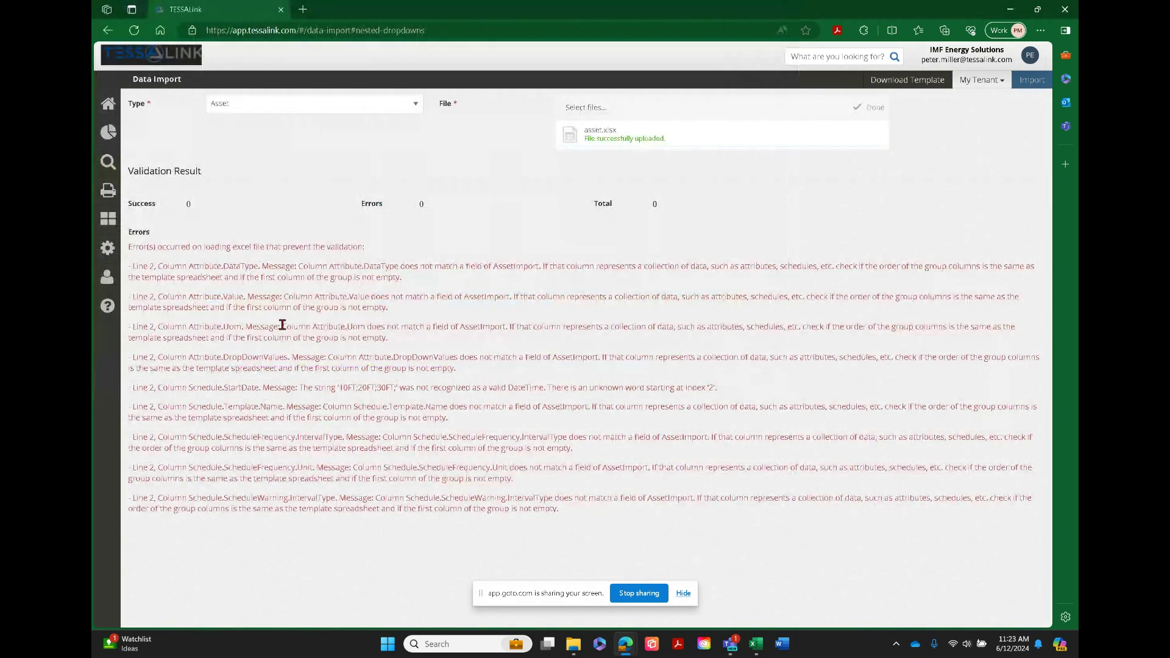
# Examine the validation result of the asset import, reading each error message's line, column and explanation
pyautogui.scroll(5, 282, 325)
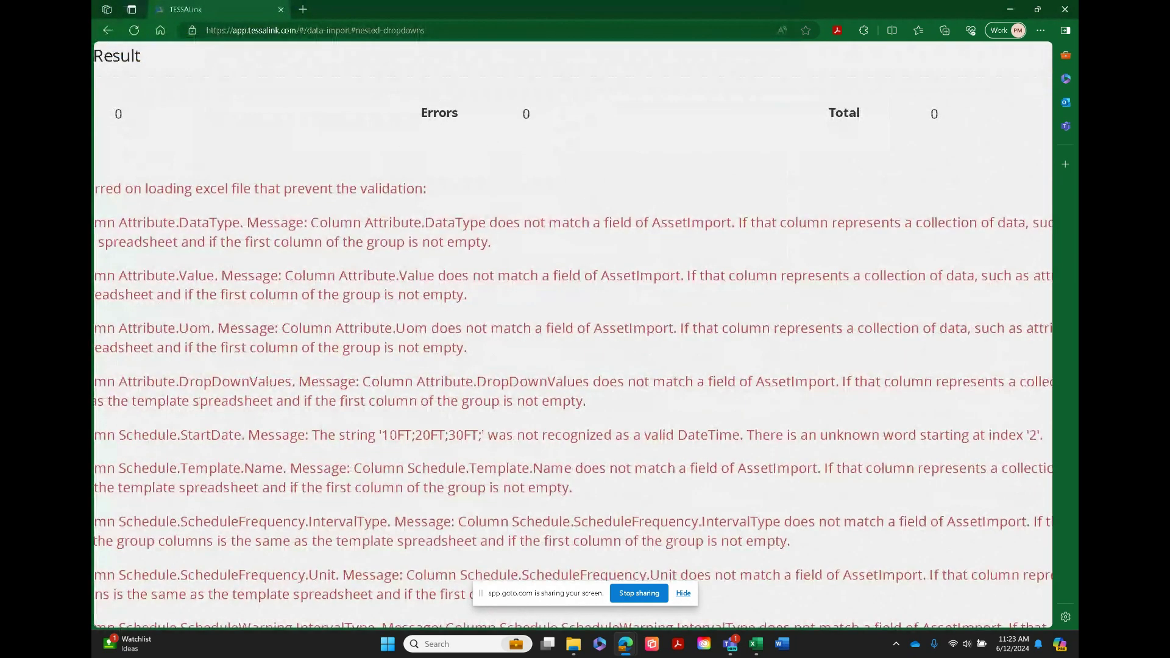
pyautogui.hscroll(-5, 572, 335)
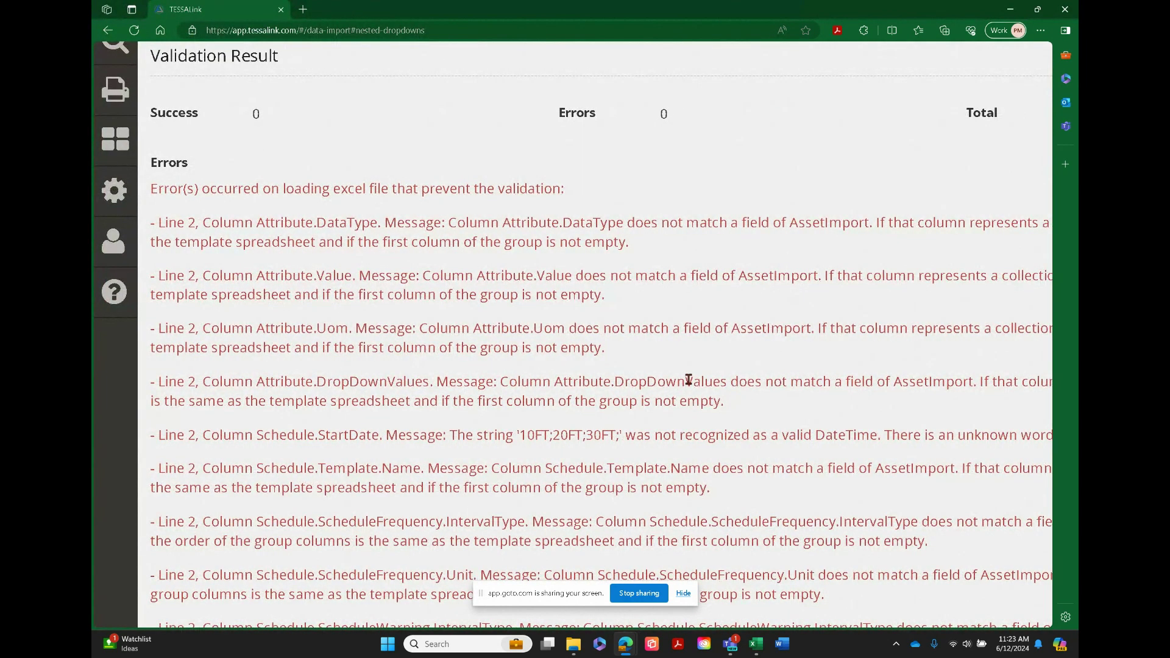
pyautogui.hscroll(3, 718, 374)
pyautogui.hscroll(3, 573, 346)
pyautogui.hscroll(4, 573, 346)
pyautogui.hscroll(3, 573, 346)
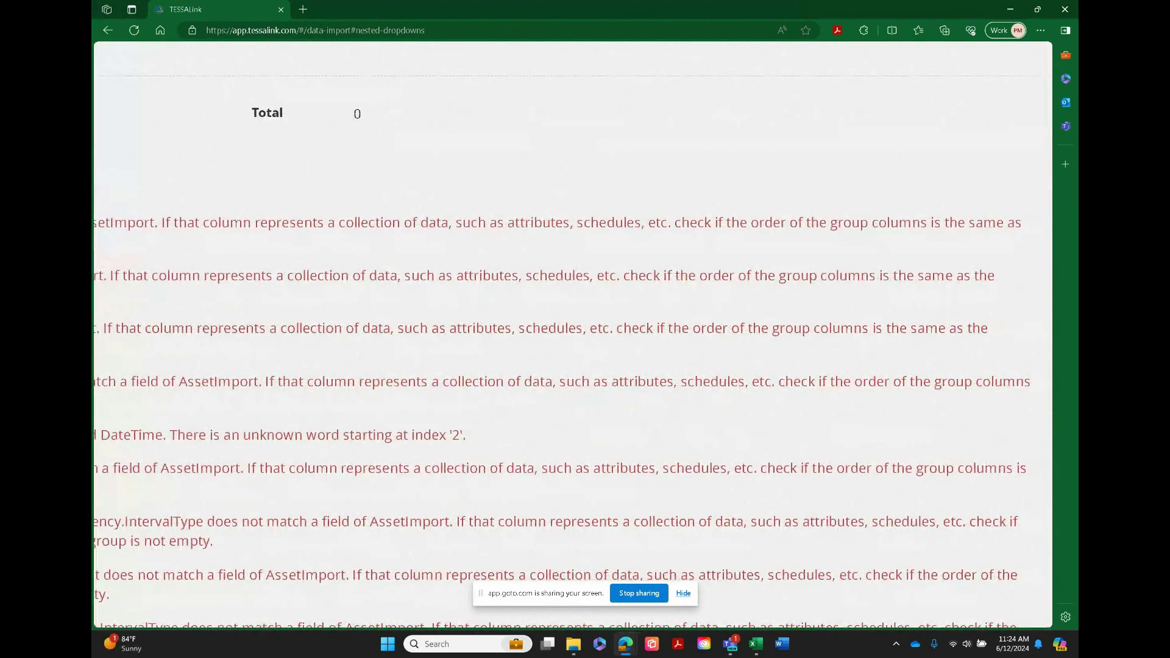
pyautogui.scroll(-5, 573, 334)
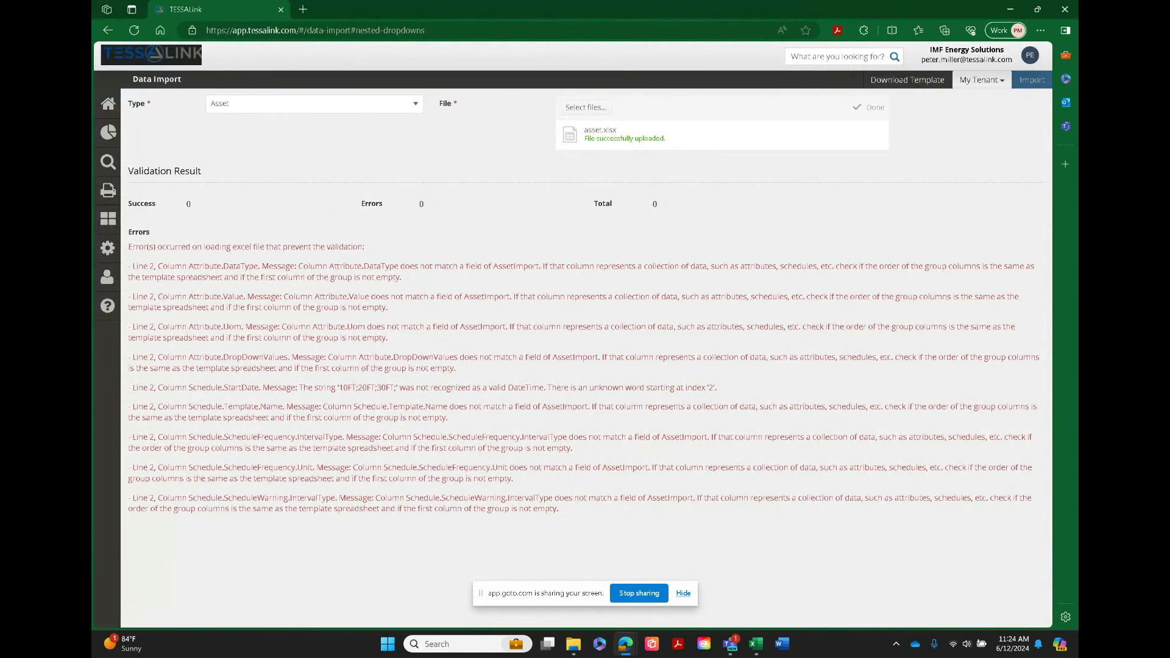
pyautogui.scroll(2, 303, 380)
pyautogui.scroll(4, 225, 440)
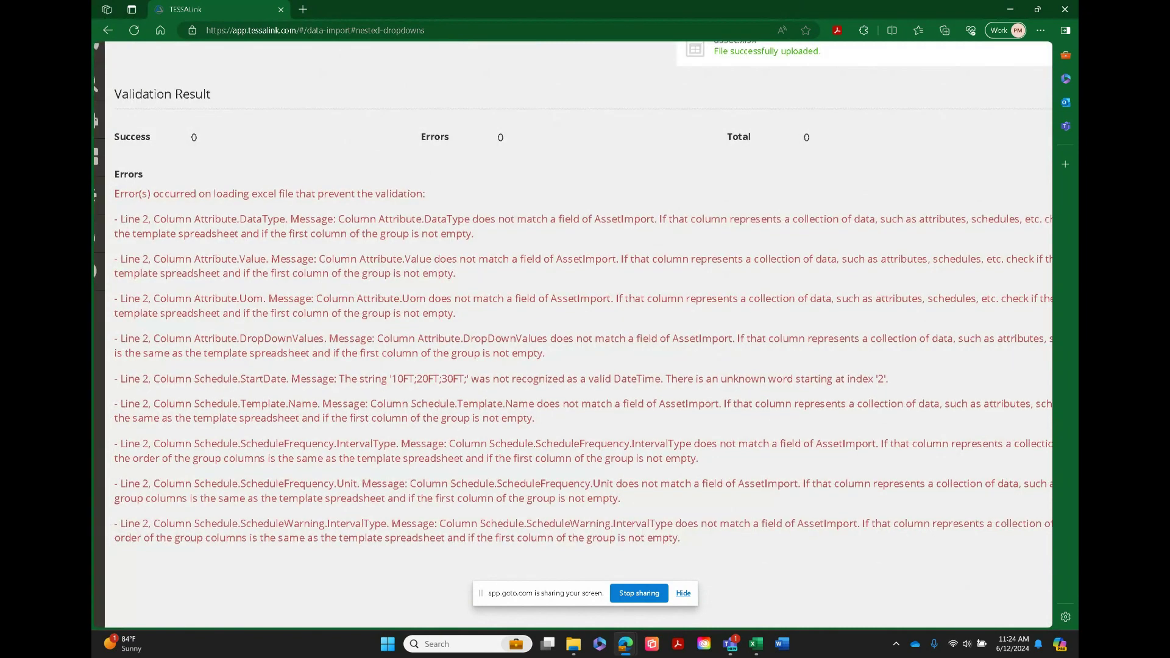
pyautogui.scroll(-1, 578, 335)
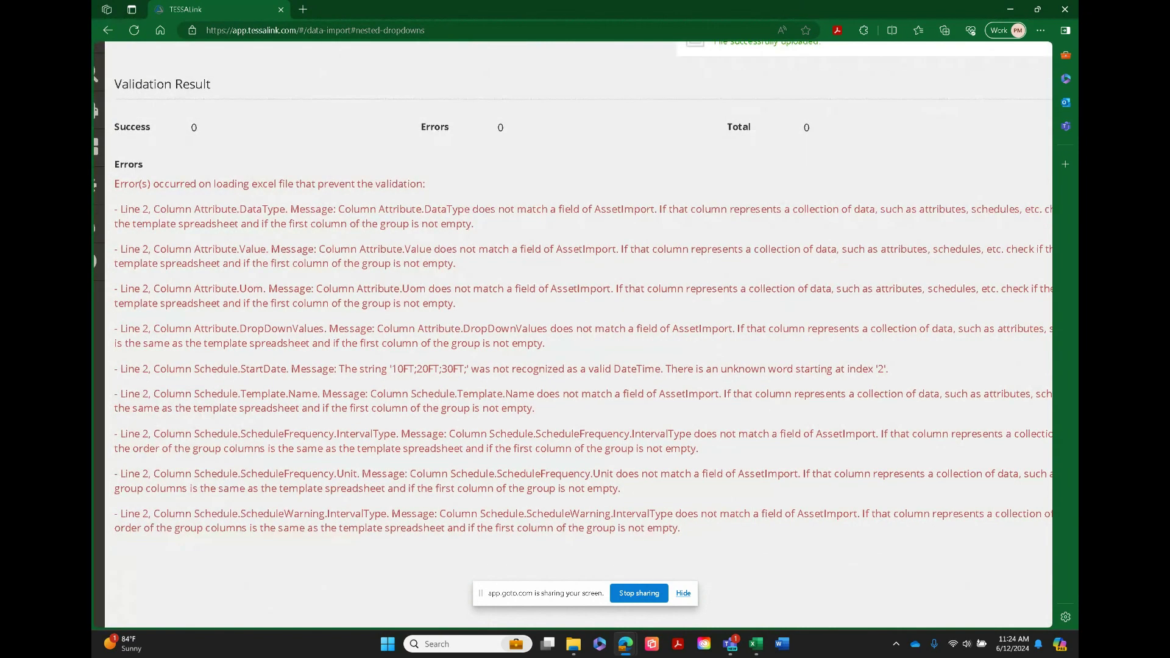
pyautogui.scroll(-2, 579, 334)
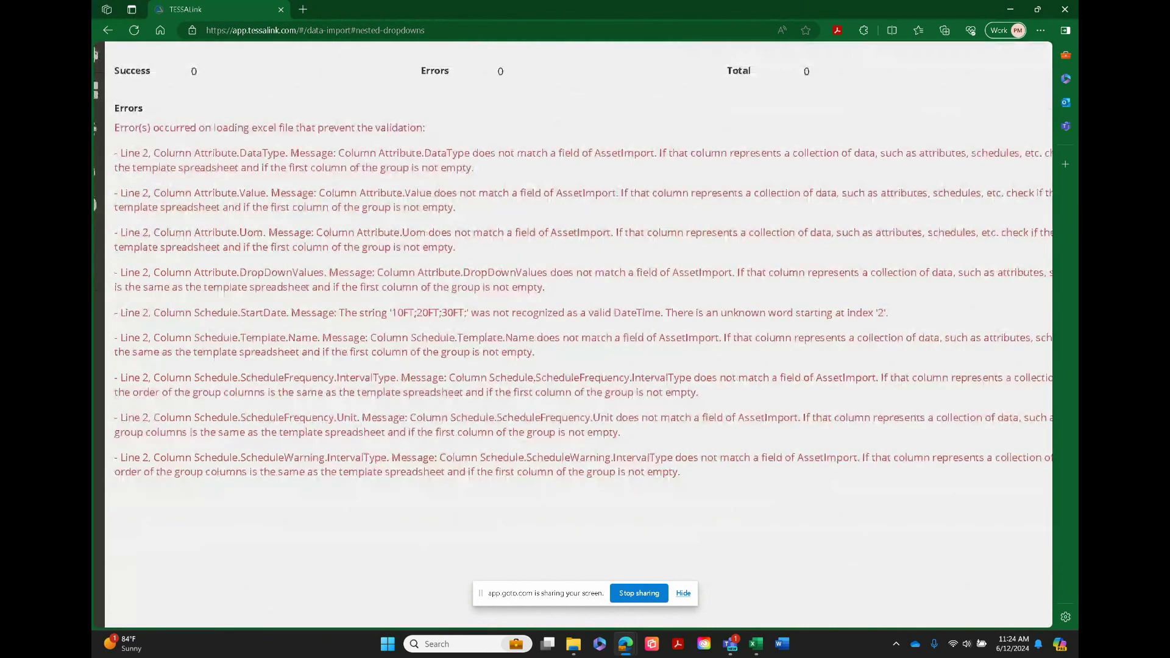
pyautogui.scroll(2, 226, 471)
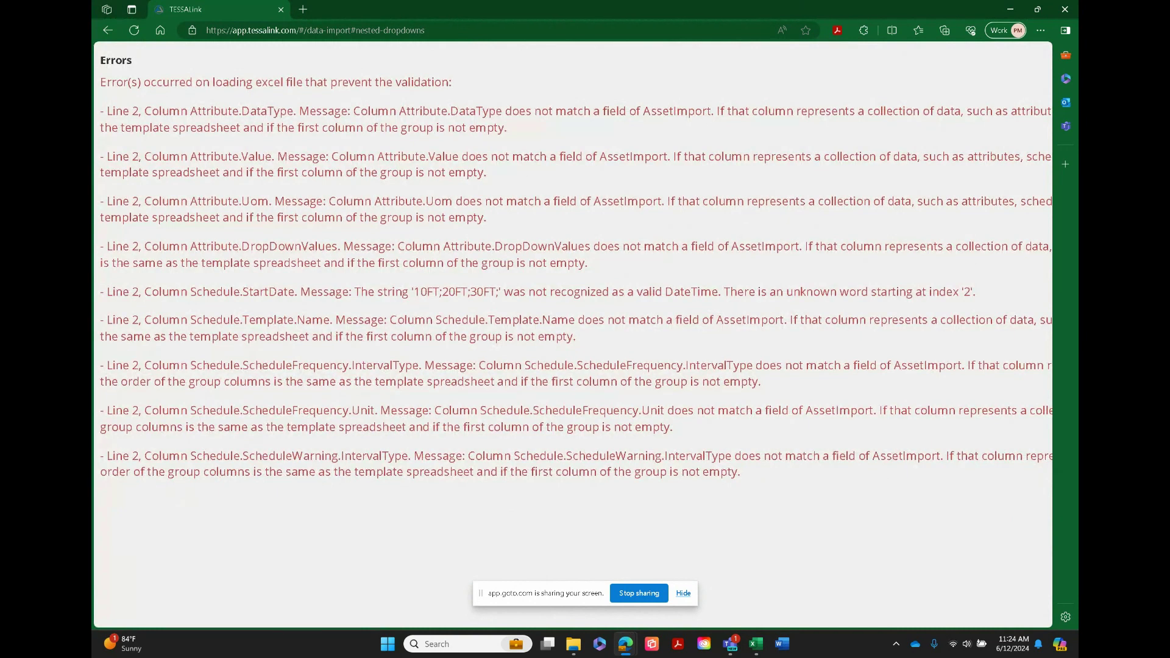
pyautogui.scroll(-1, 225, 472)
pyautogui.scroll(-1, 573, 334)
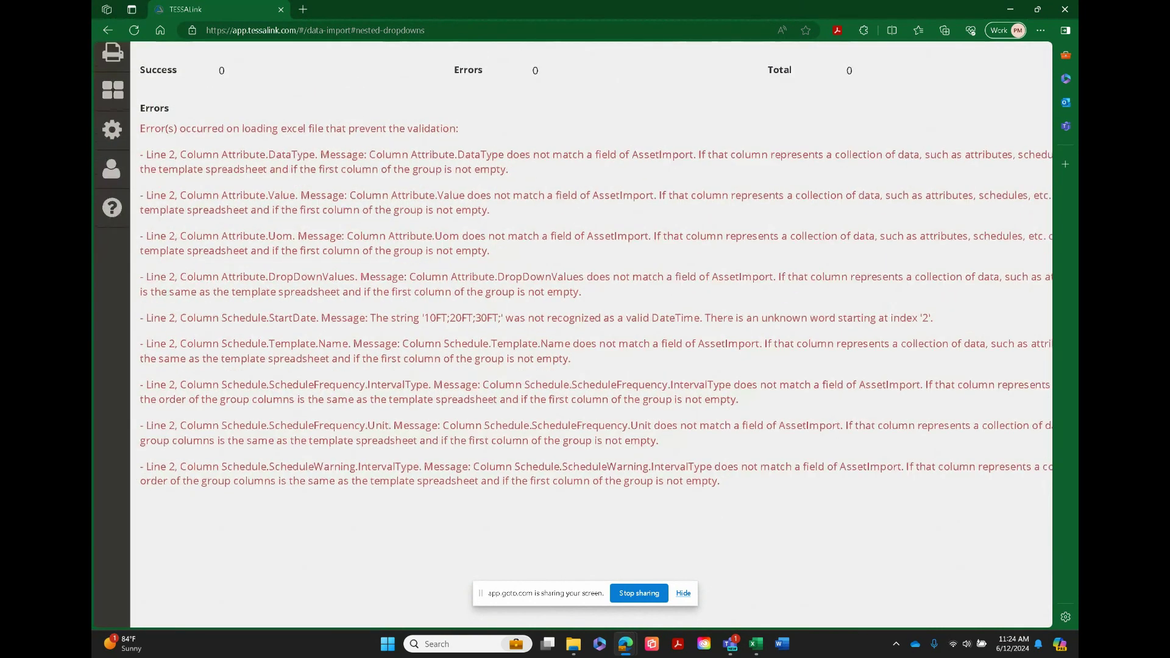
pyautogui.hscroll(1, 573, 334)
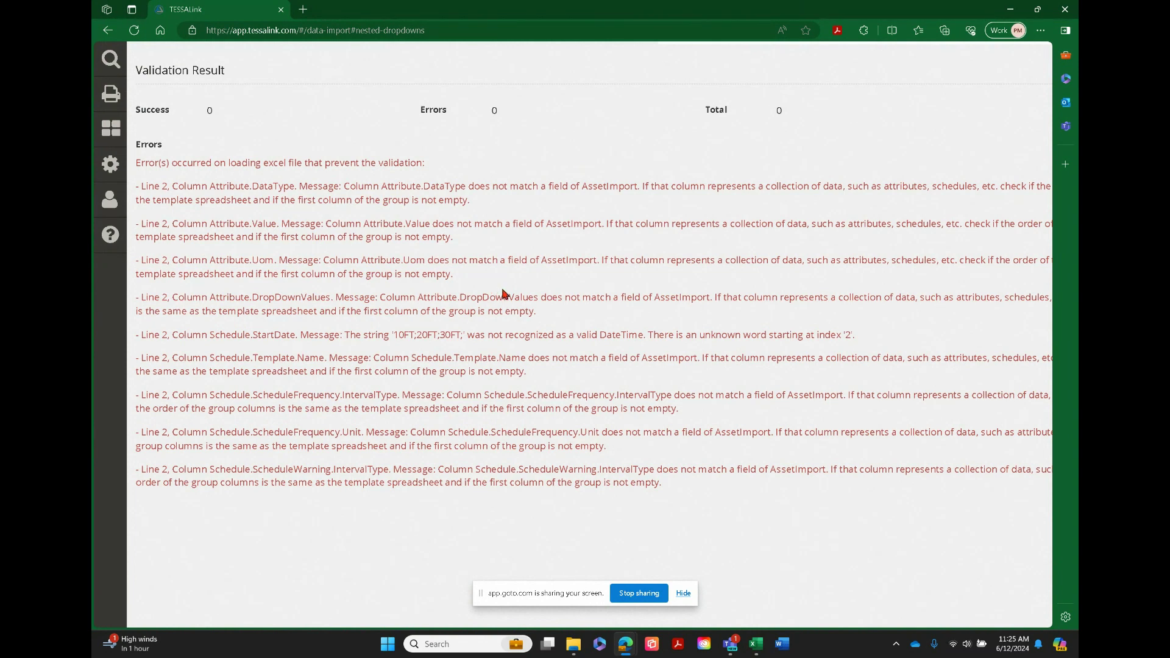
pyautogui.scroll(-1, 505, 295)
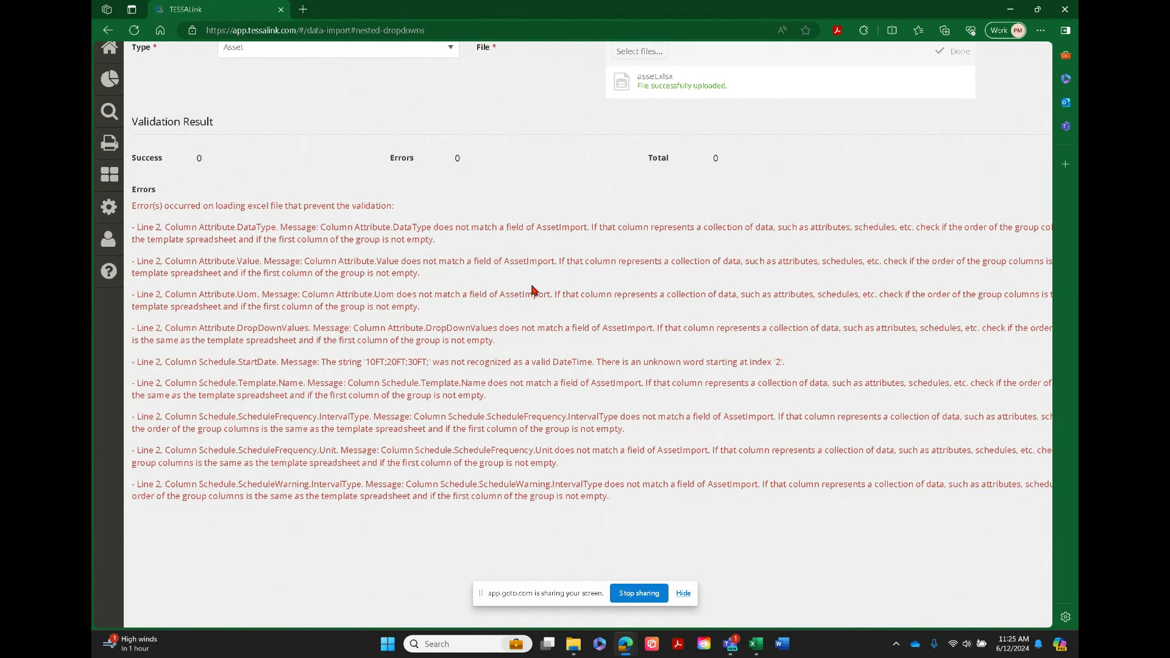
pyautogui.scroll(-1, 531, 285)
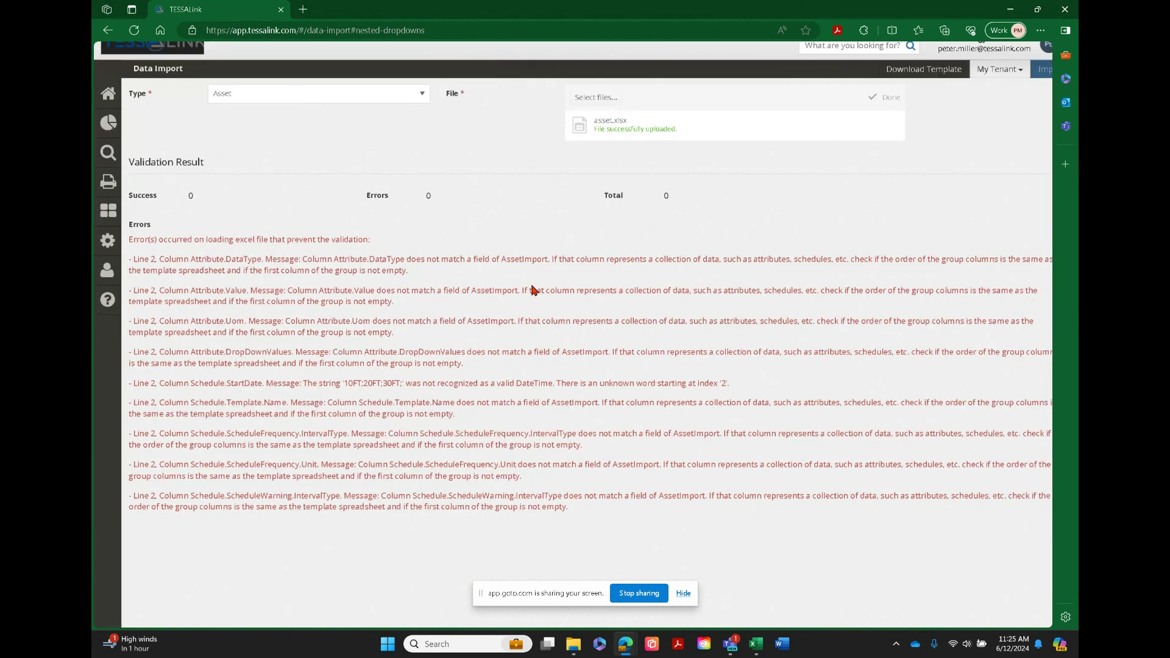
pyautogui.scroll(-1, 532, 286)
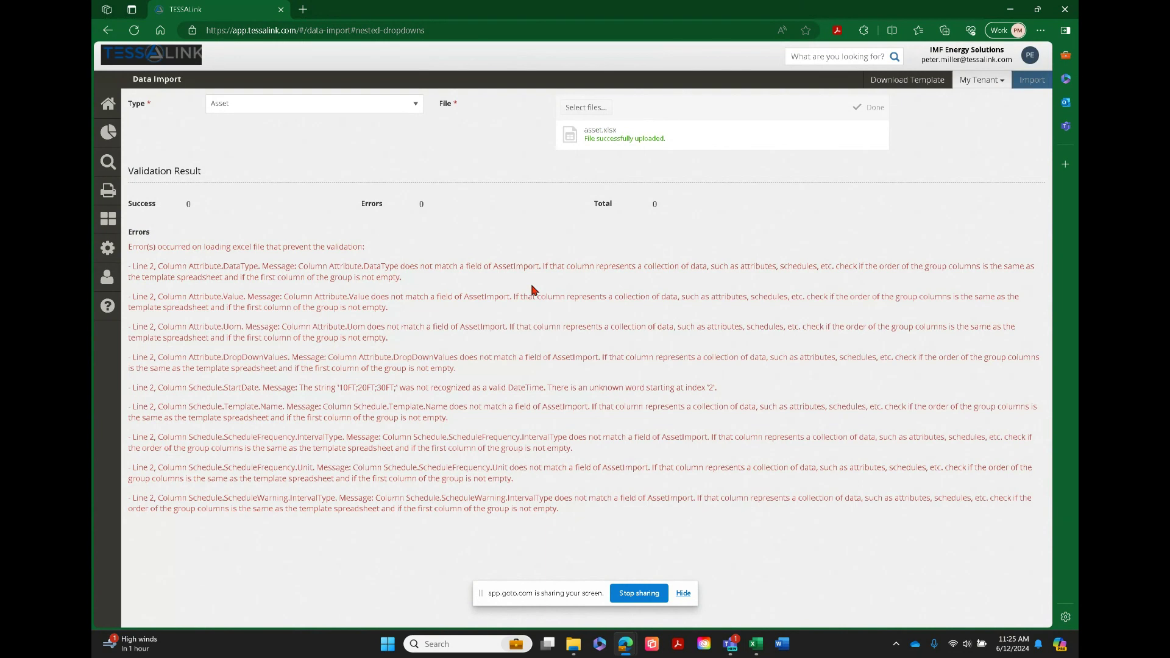